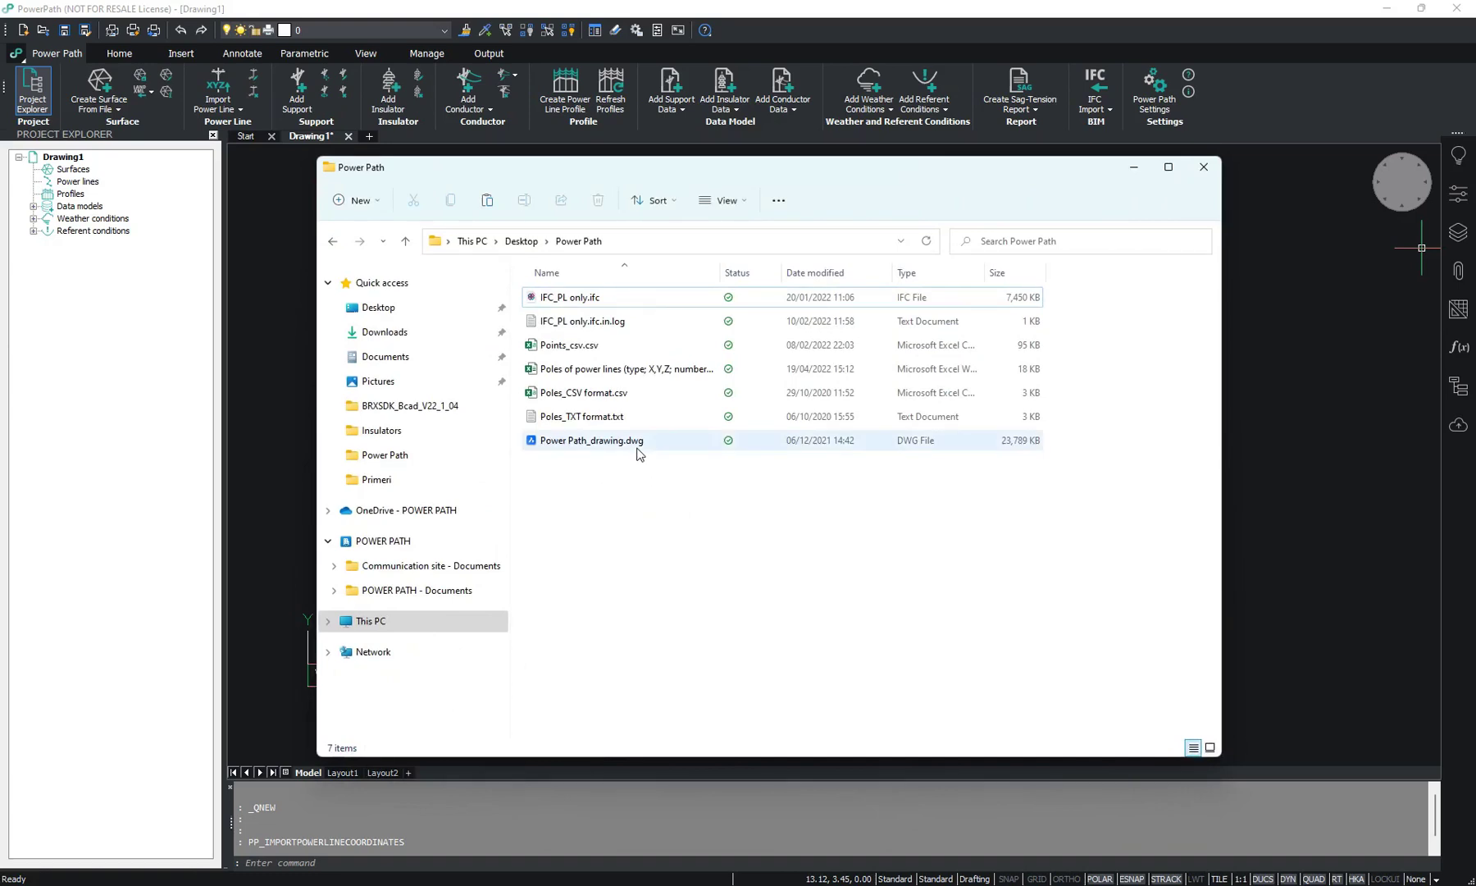
Review the Poles of power lines workbook's Pole type, X, Y, Z columns, then minimize Excel and File Explorer.
{"action": "double_click", "coordinate": [621, 372]}
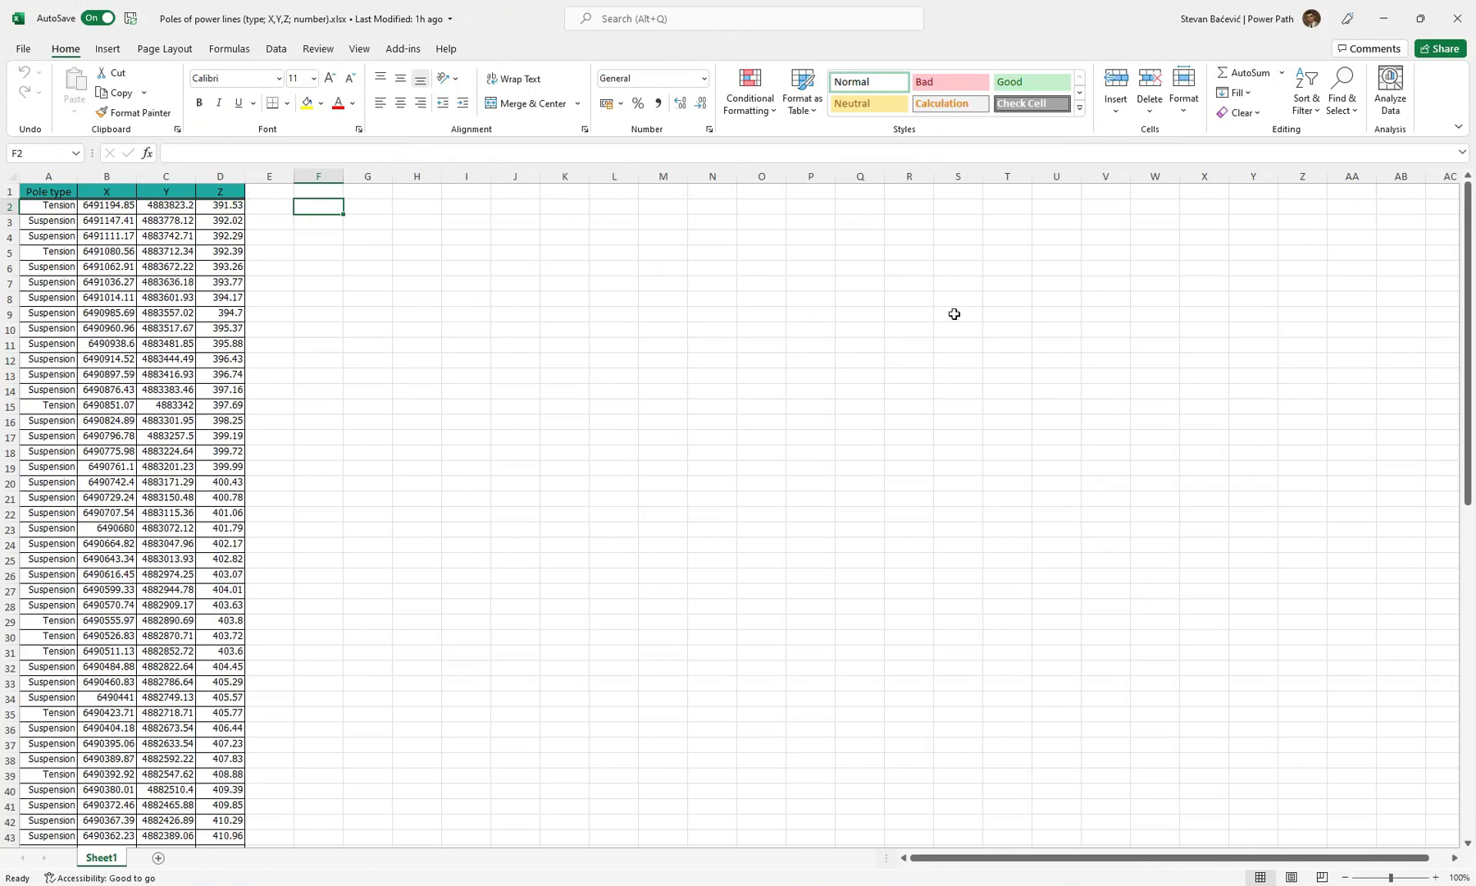
{"action": "left_click", "coordinate": [1386, 20]}
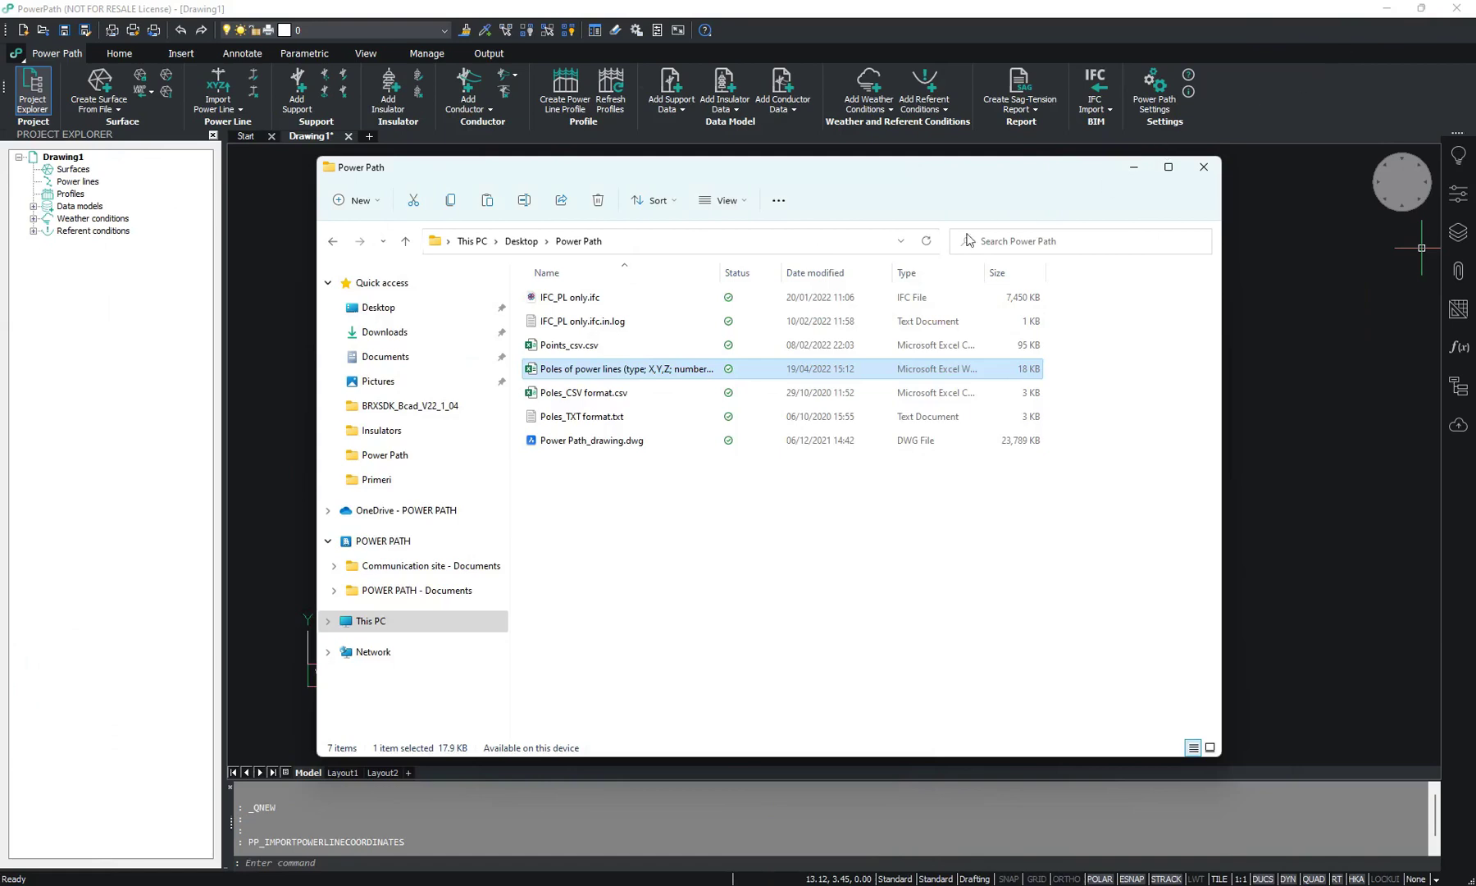
{"action": "left_click", "coordinate": [632, 418]}
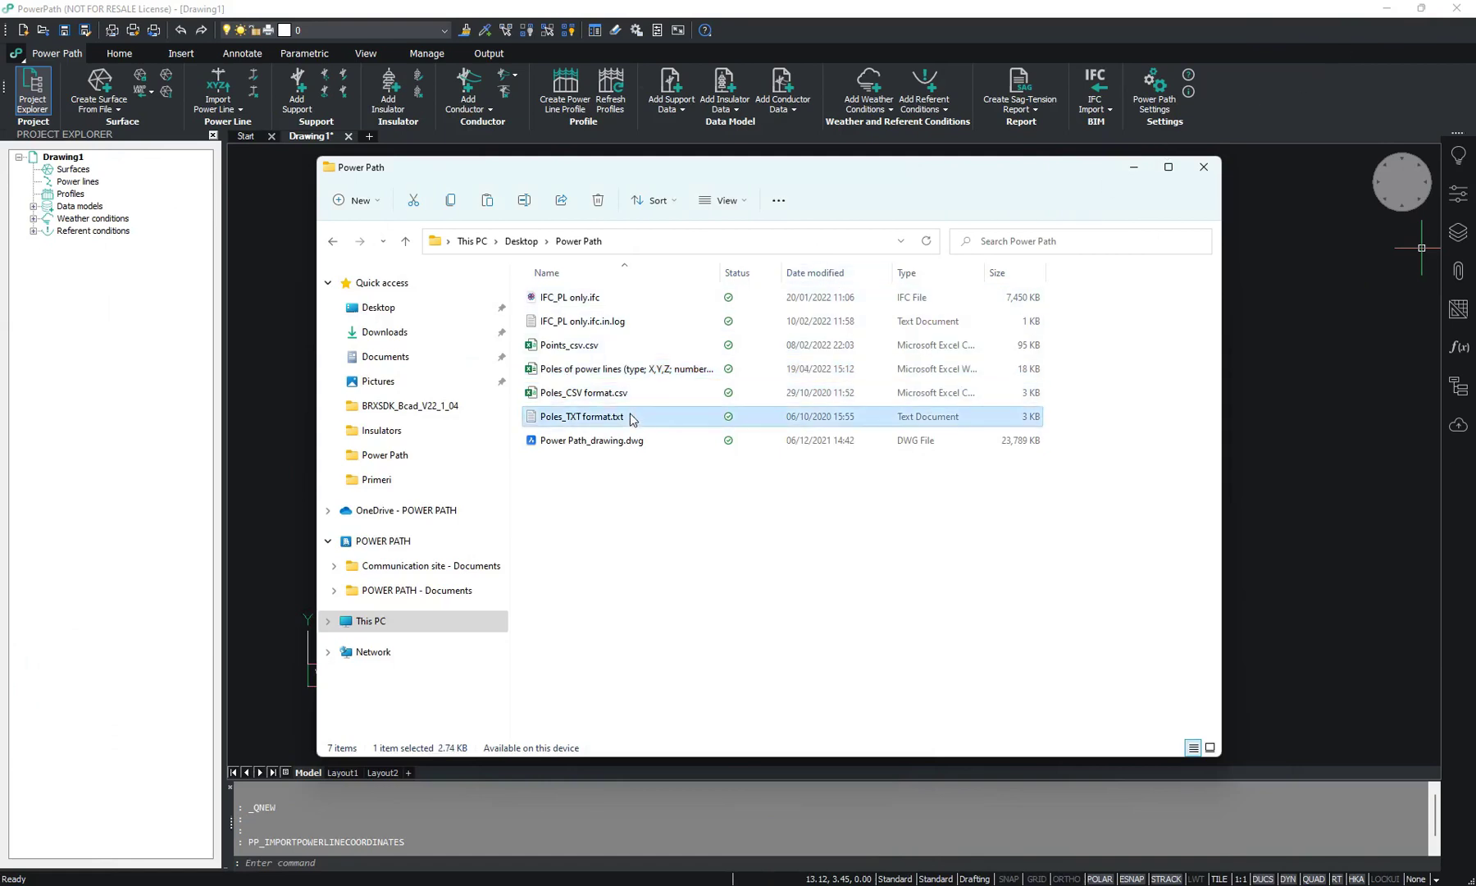
{"action": "left_click", "coordinate": [1134, 167]}
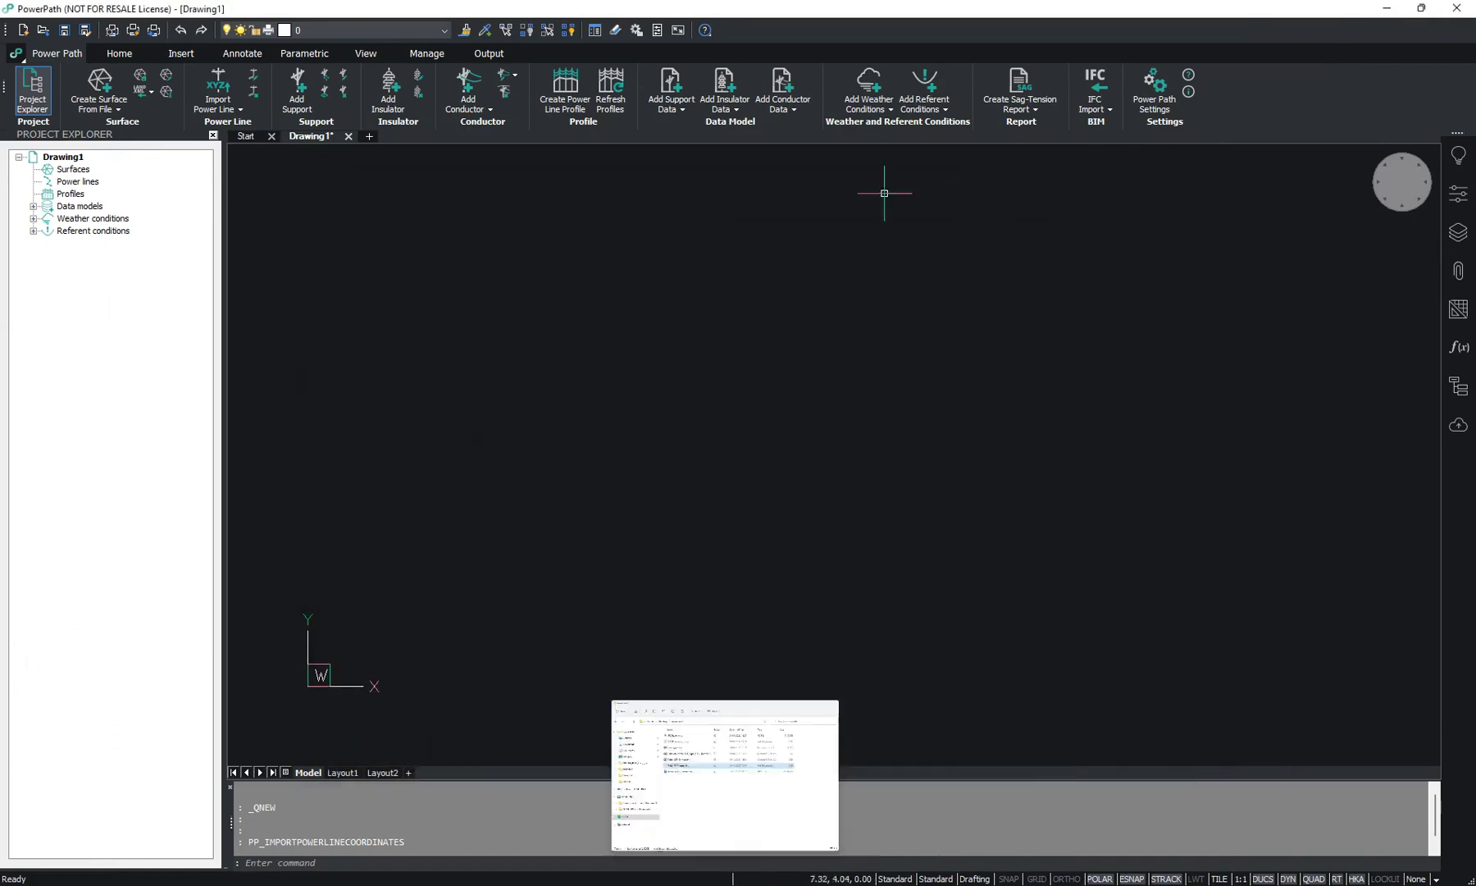
Start a power line import with support name prefix pole_ and counter starting at 1.
{"action": "left_click", "coordinate": [216, 107]}
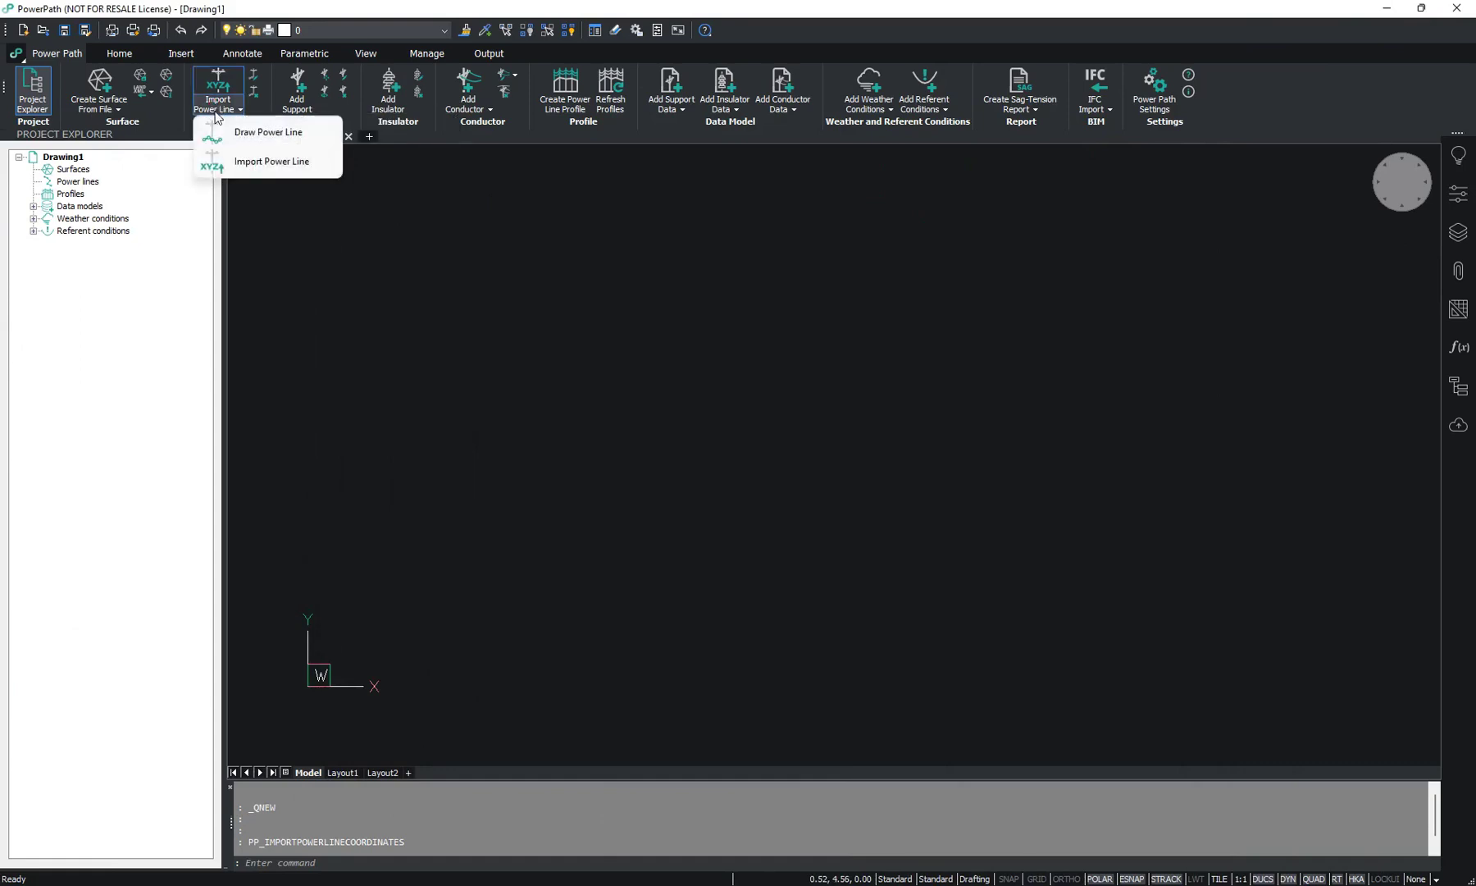
{"action": "left_click", "coordinate": [274, 163]}
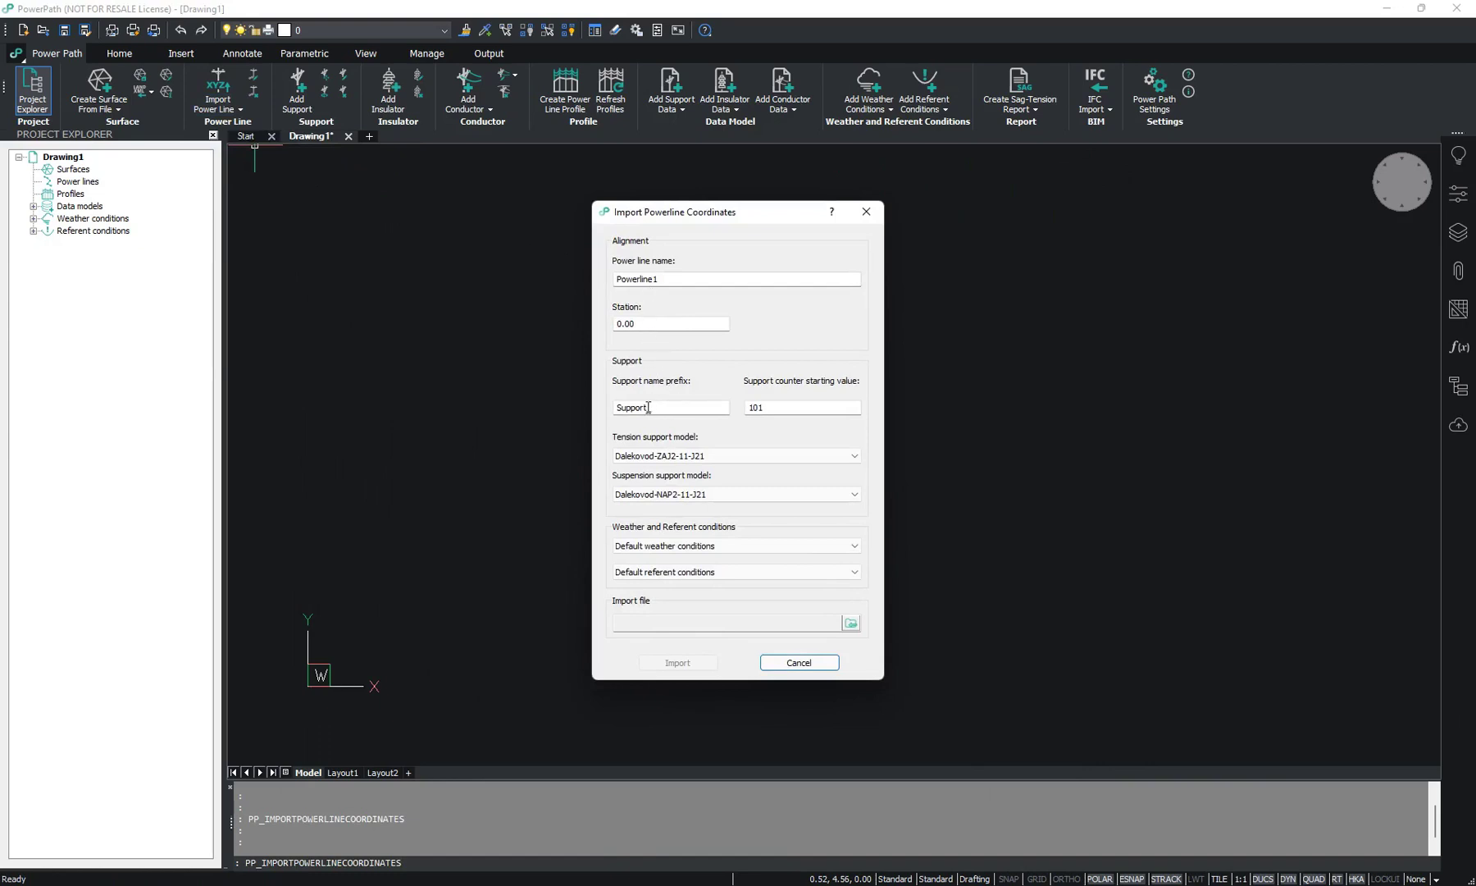
{"action": "double_click", "coordinate": [616, 410]}
{"action": "type", "text": "pole_"}
{"action": "left_click_drag", "start_coordinate": [766, 409], "coordinate": [755, 410]}
{"action": "key", "text": "BackSpace"}
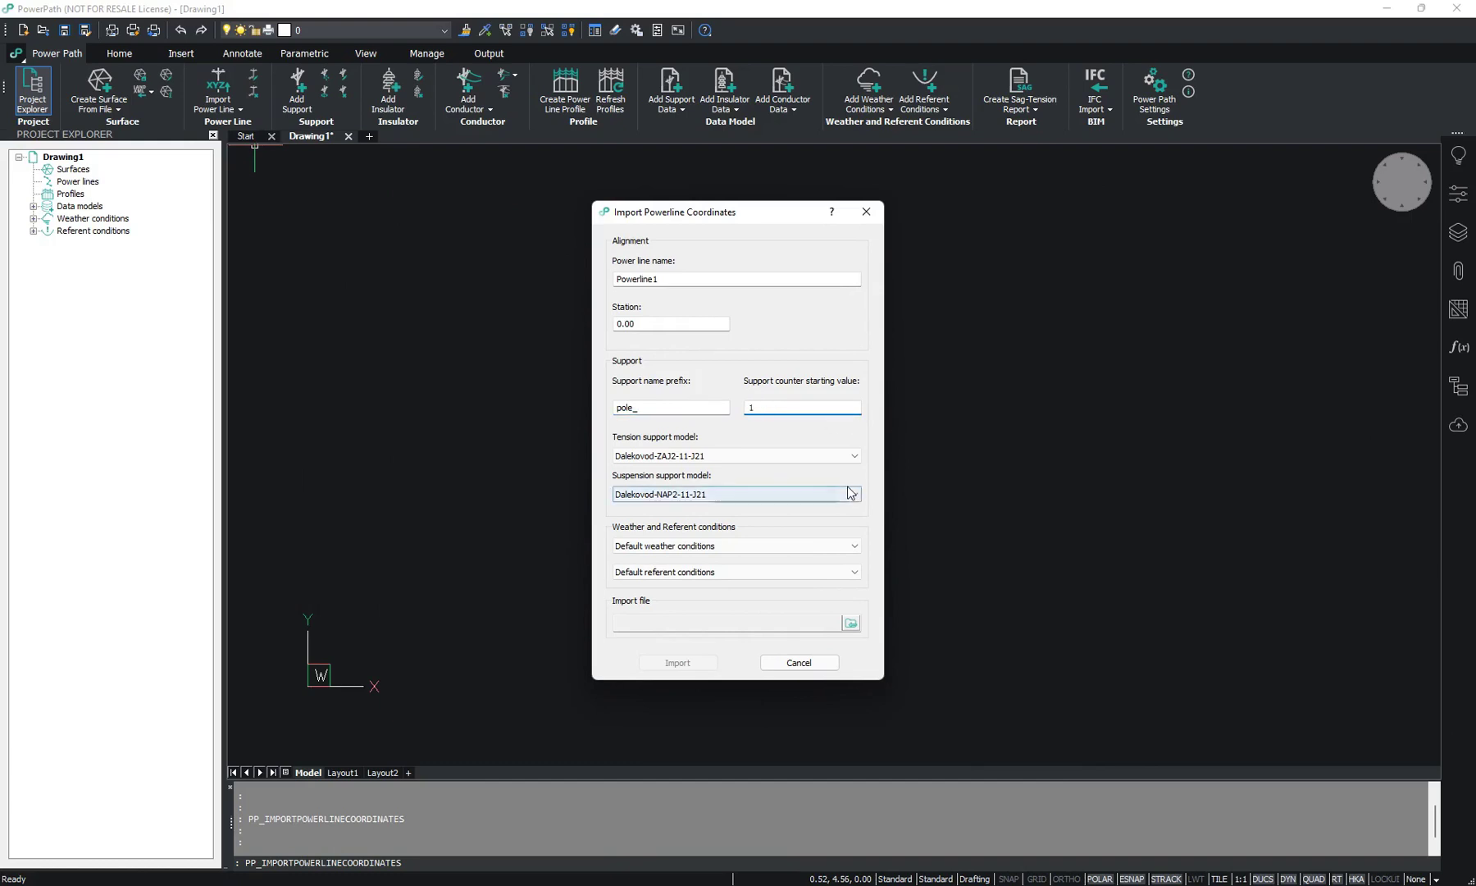
Keep the default tension and suspension support models and weather and referent conditions.
{"action": "left_click", "coordinate": [690, 458]}
{"action": "left_click", "coordinate": [690, 471]}
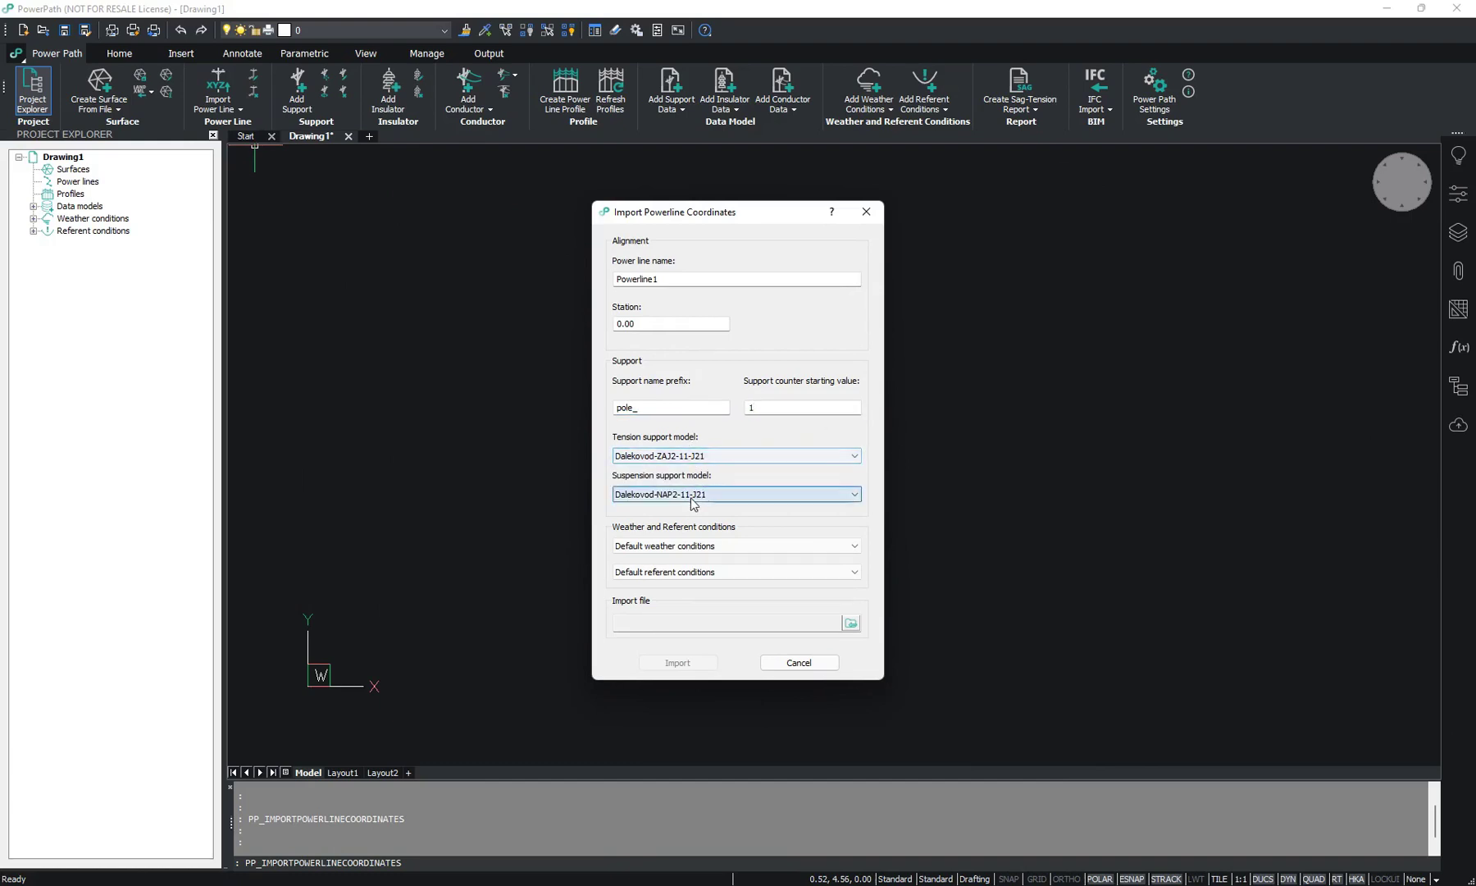
{"action": "left_click", "coordinate": [693, 496]}
{"action": "left_click", "coordinate": [689, 506]}
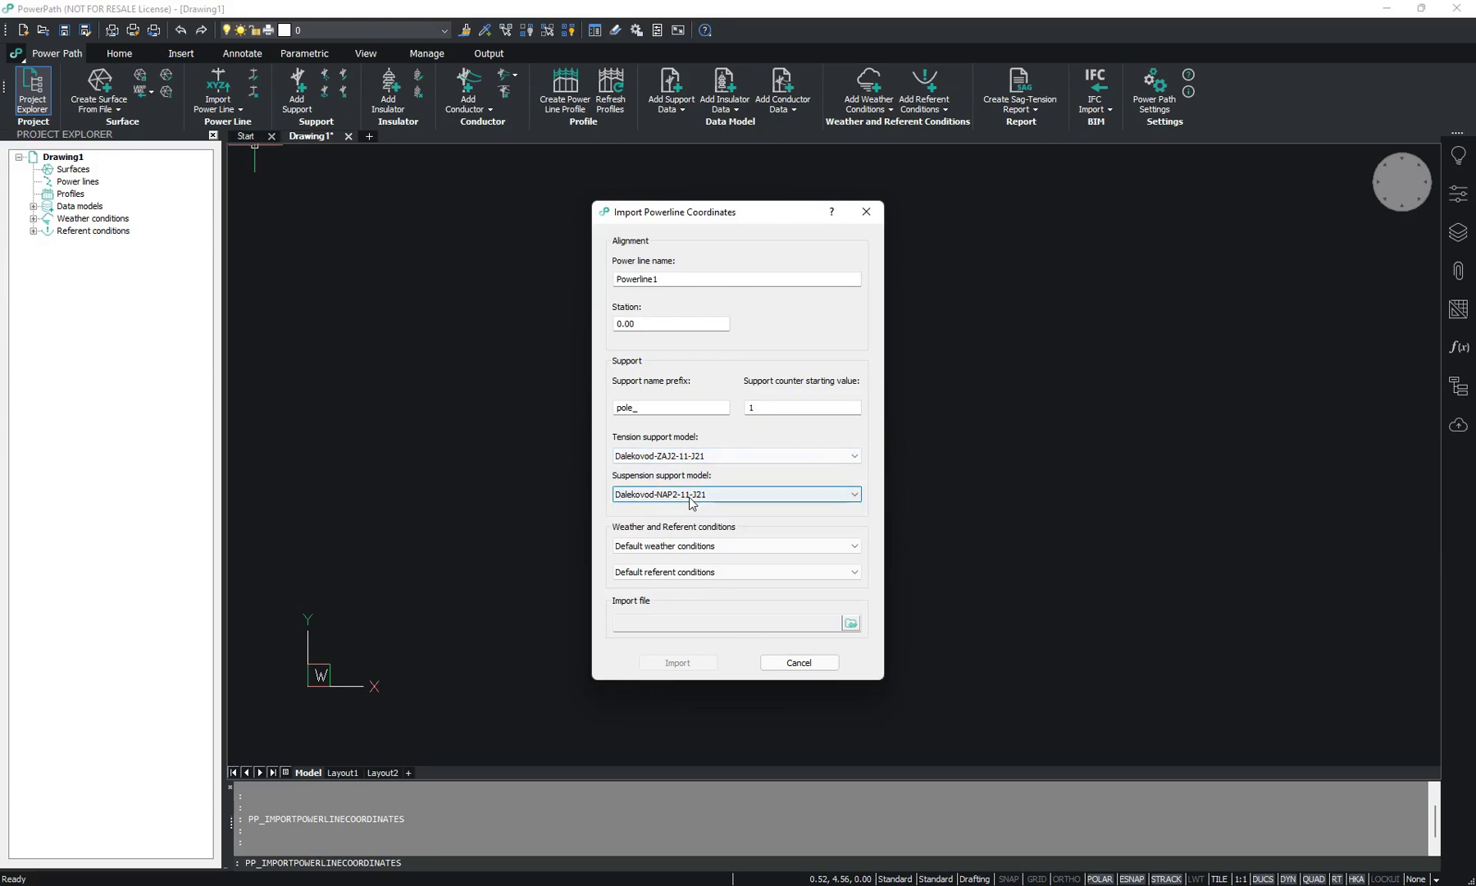
{"action": "left_click", "coordinate": [682, 547]}
{"action": "left_click", "coordinate": [682, 547]}
{"action": "left_click", "coordinate": [679, 573]}
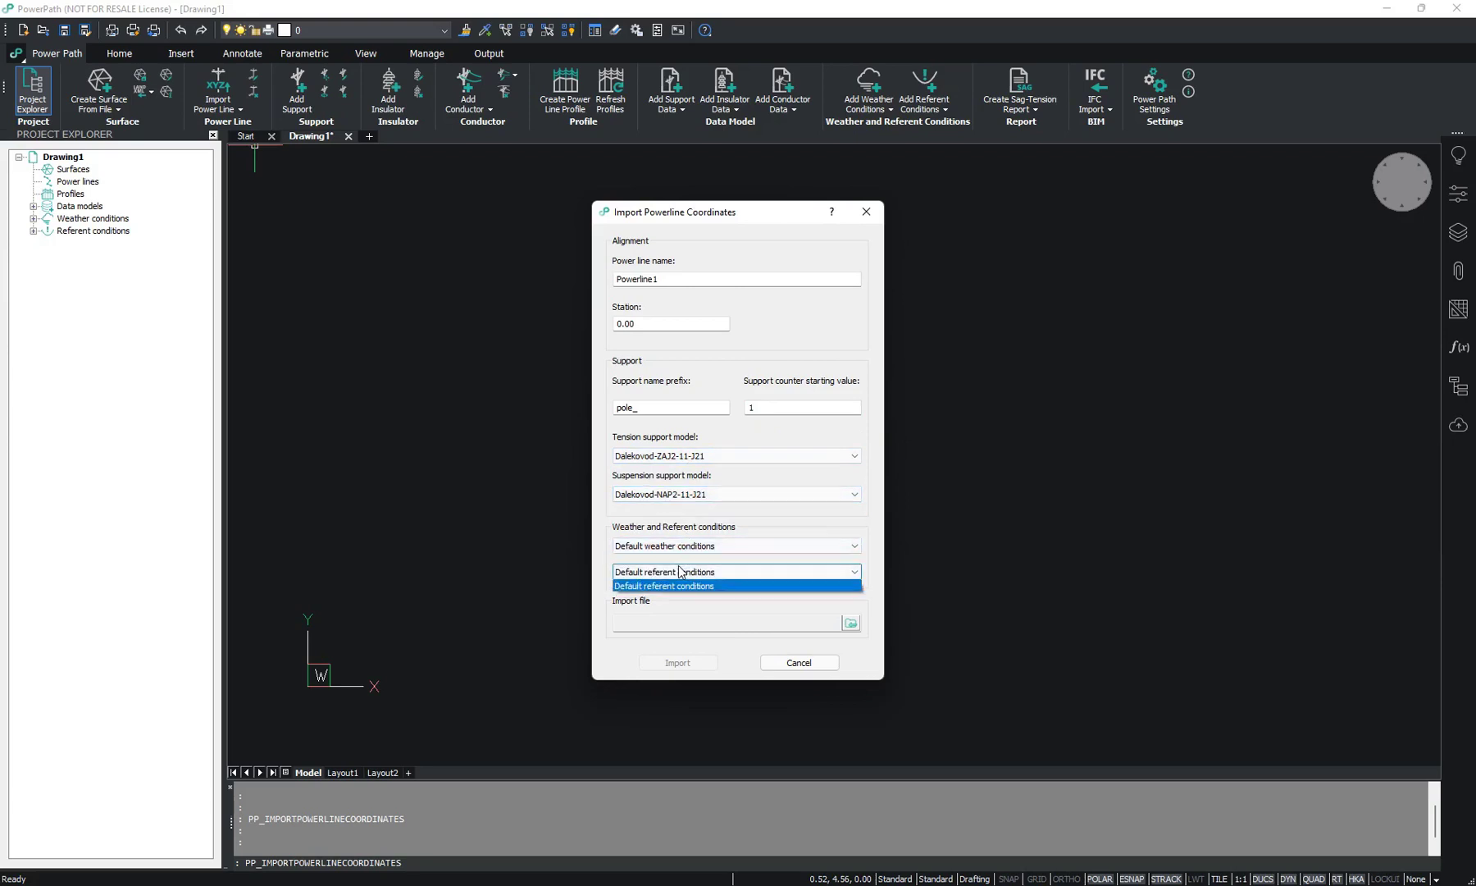
{"action": "left_click", "coordinate": [677, 574]}
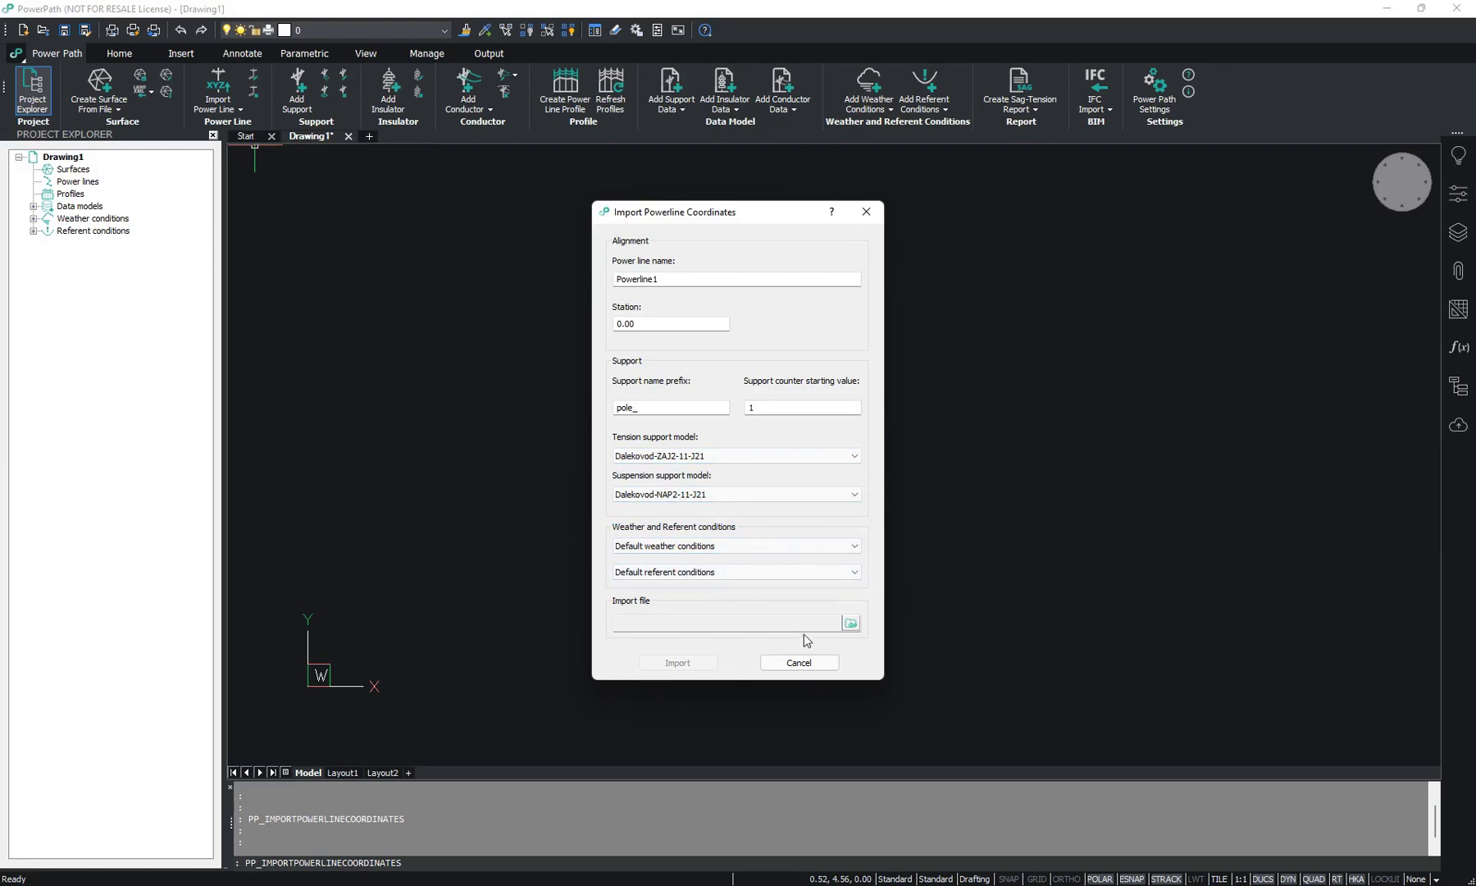
{"action": "left_click", "coordinate": [851, 624]}
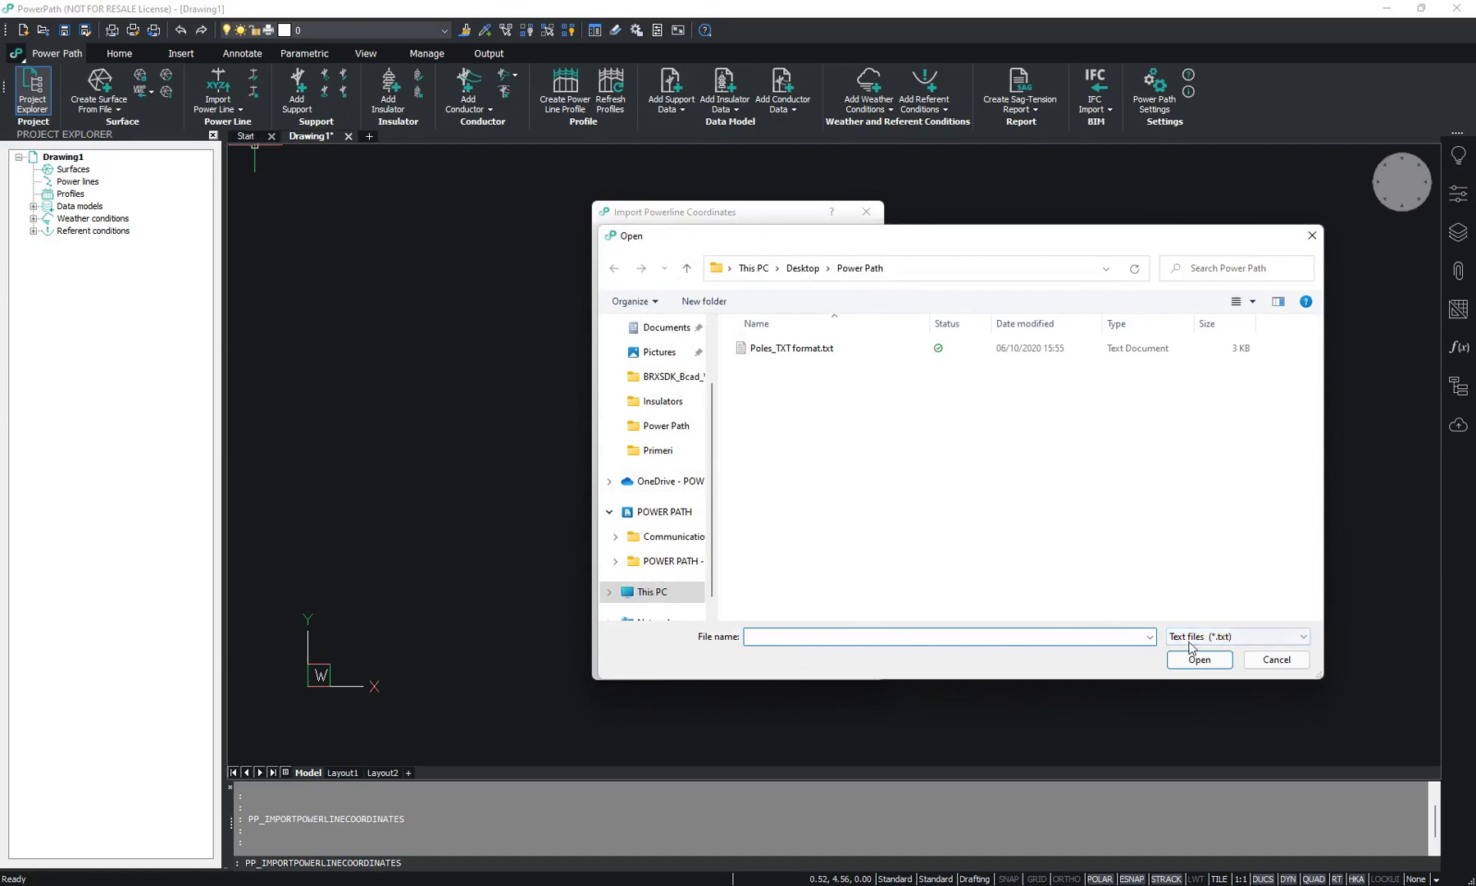
Show All files (*.*) and choose Poles_CSV format.csv as the import file.
{"action": "left_click", "coordinate": [1221, 639]}
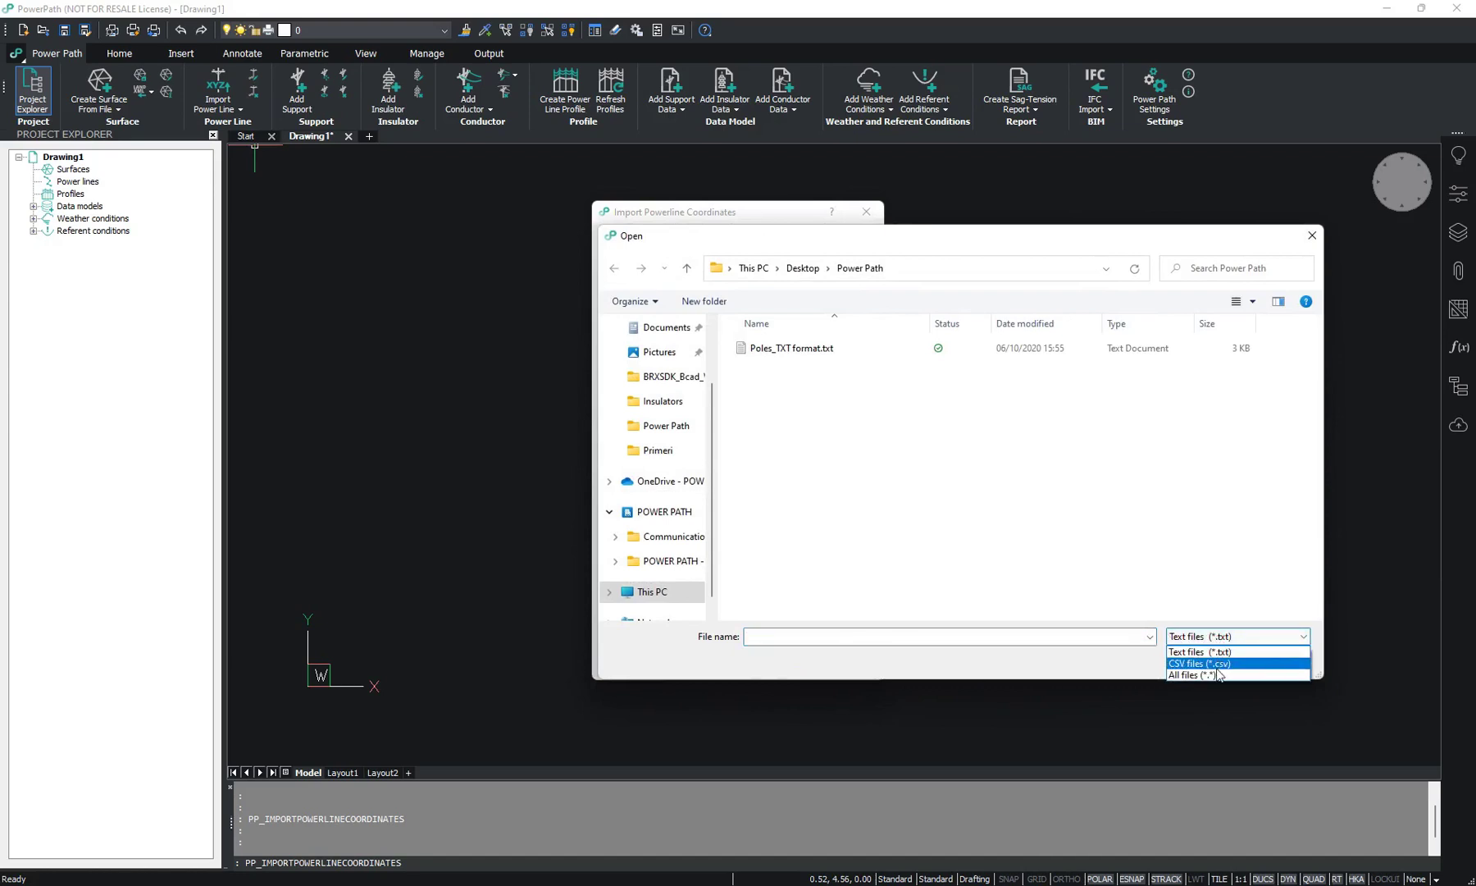
{"action": "left_click", "coordinate": [1206, 674]}
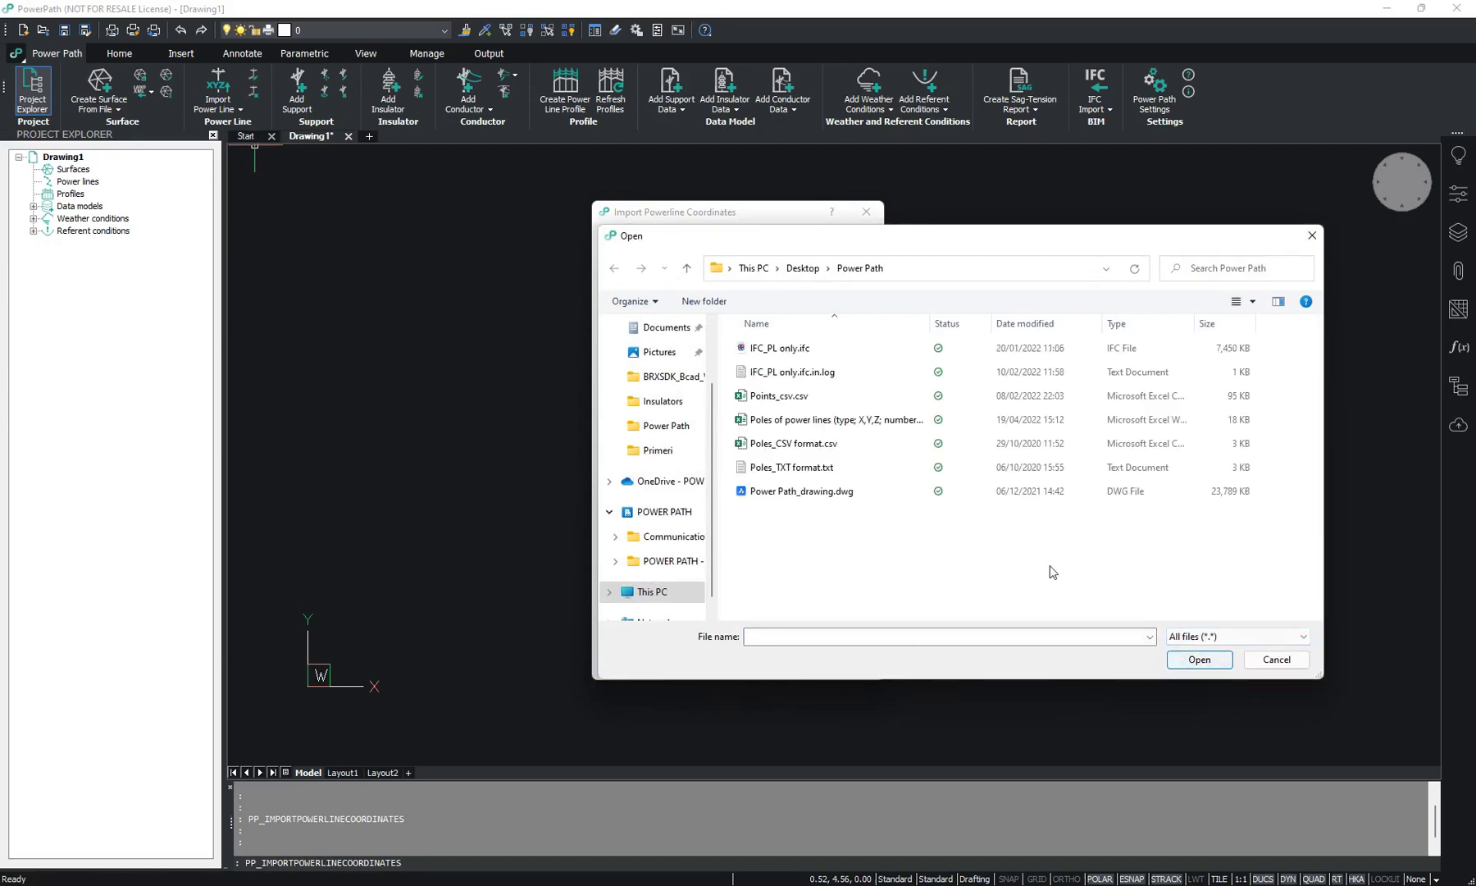
{"action": "left_click", "coordinate": [861, 445]}
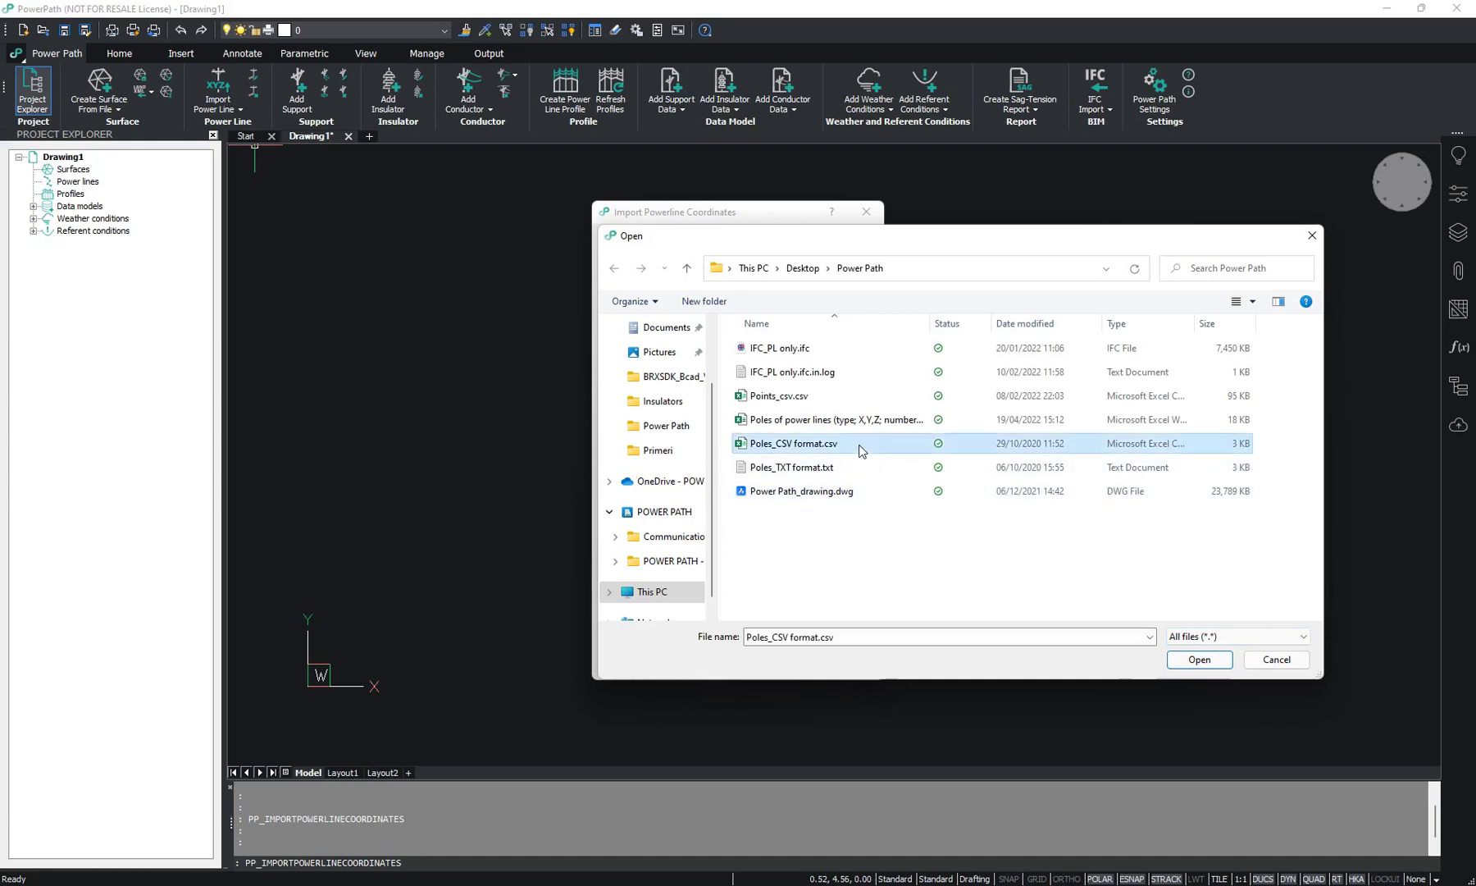
{"action": "left_click", "coordinate": [1202, 661]}
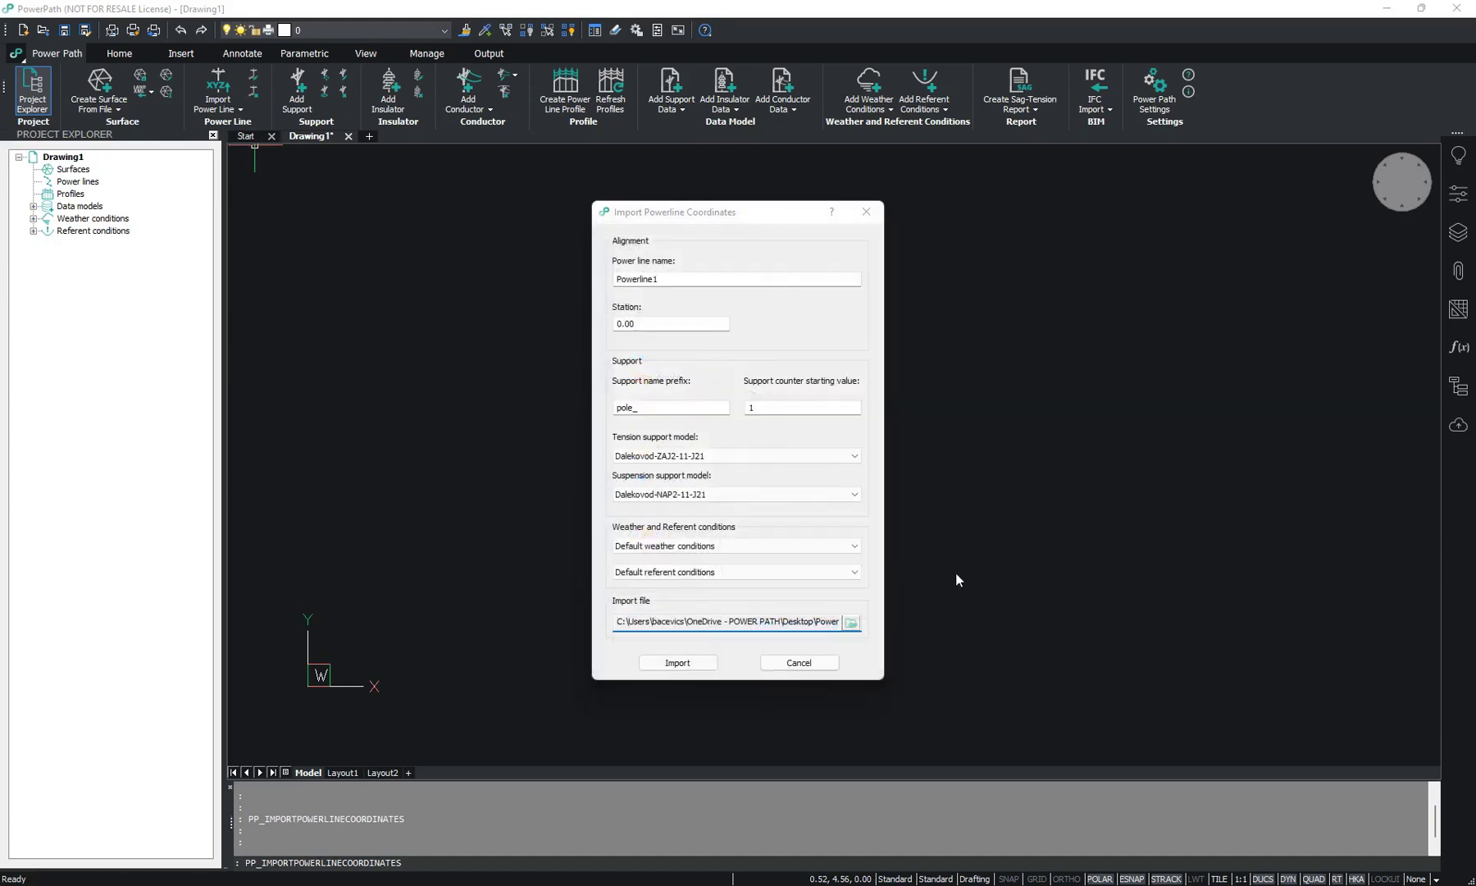
Import the power line from the CSV and zoom to its route.
{"action": "left_click", "coordinate": [679, 663]}
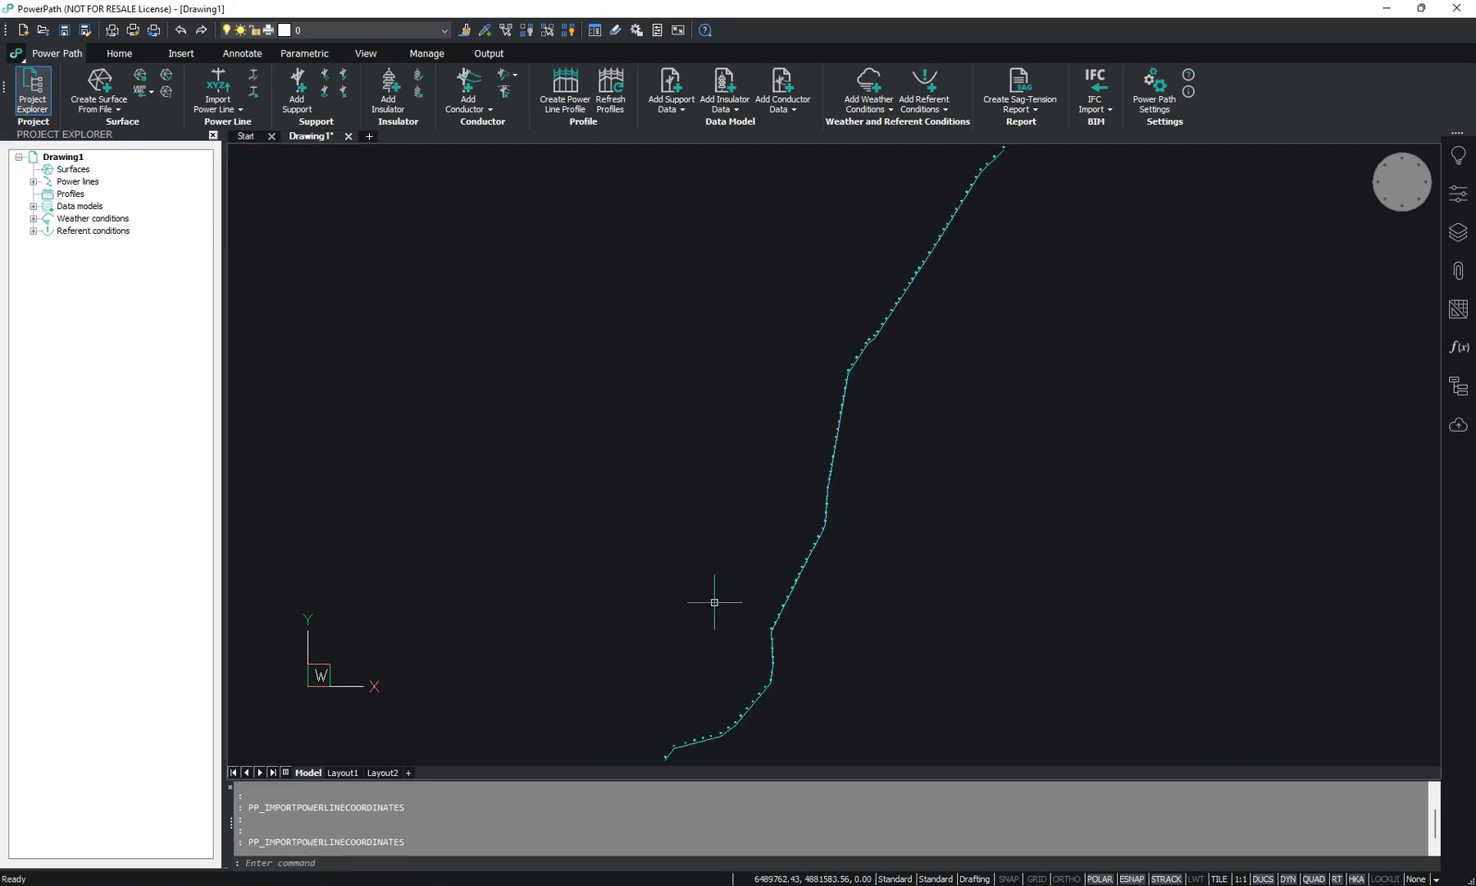
{"action": "scroll", "coordinate": [955, 514], "scroll_direction": "down", "scroll_amount": 3}
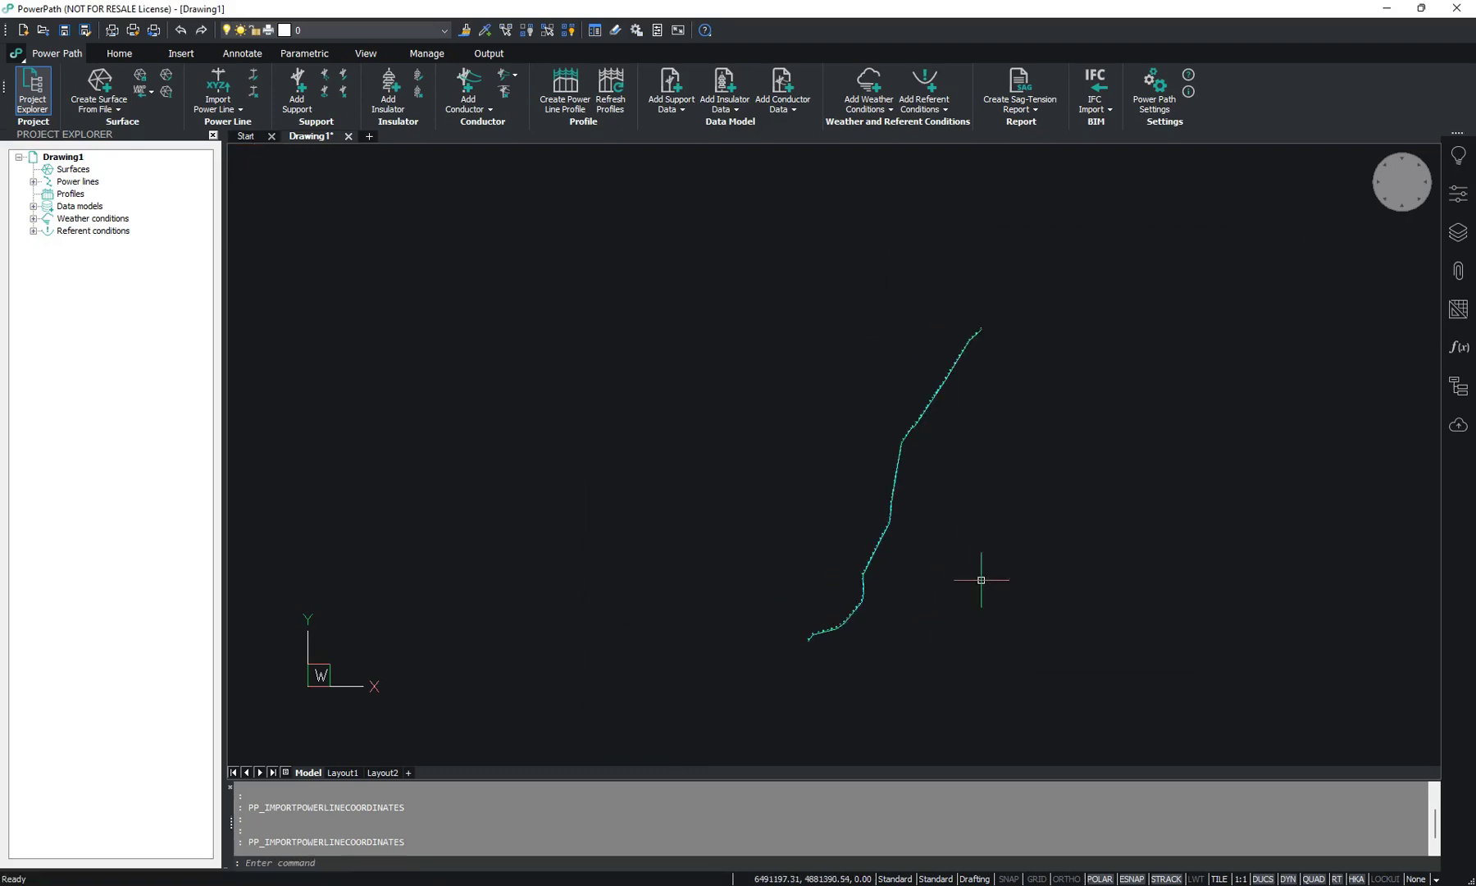
{"action": "middle_click_drag", "start_coordinate": [978, 583], "coordinate": [935, 527]}
{"action": "scroll", "coordinate": [861, 506], "scroll_direction": "up", "scroll_amount": 2}
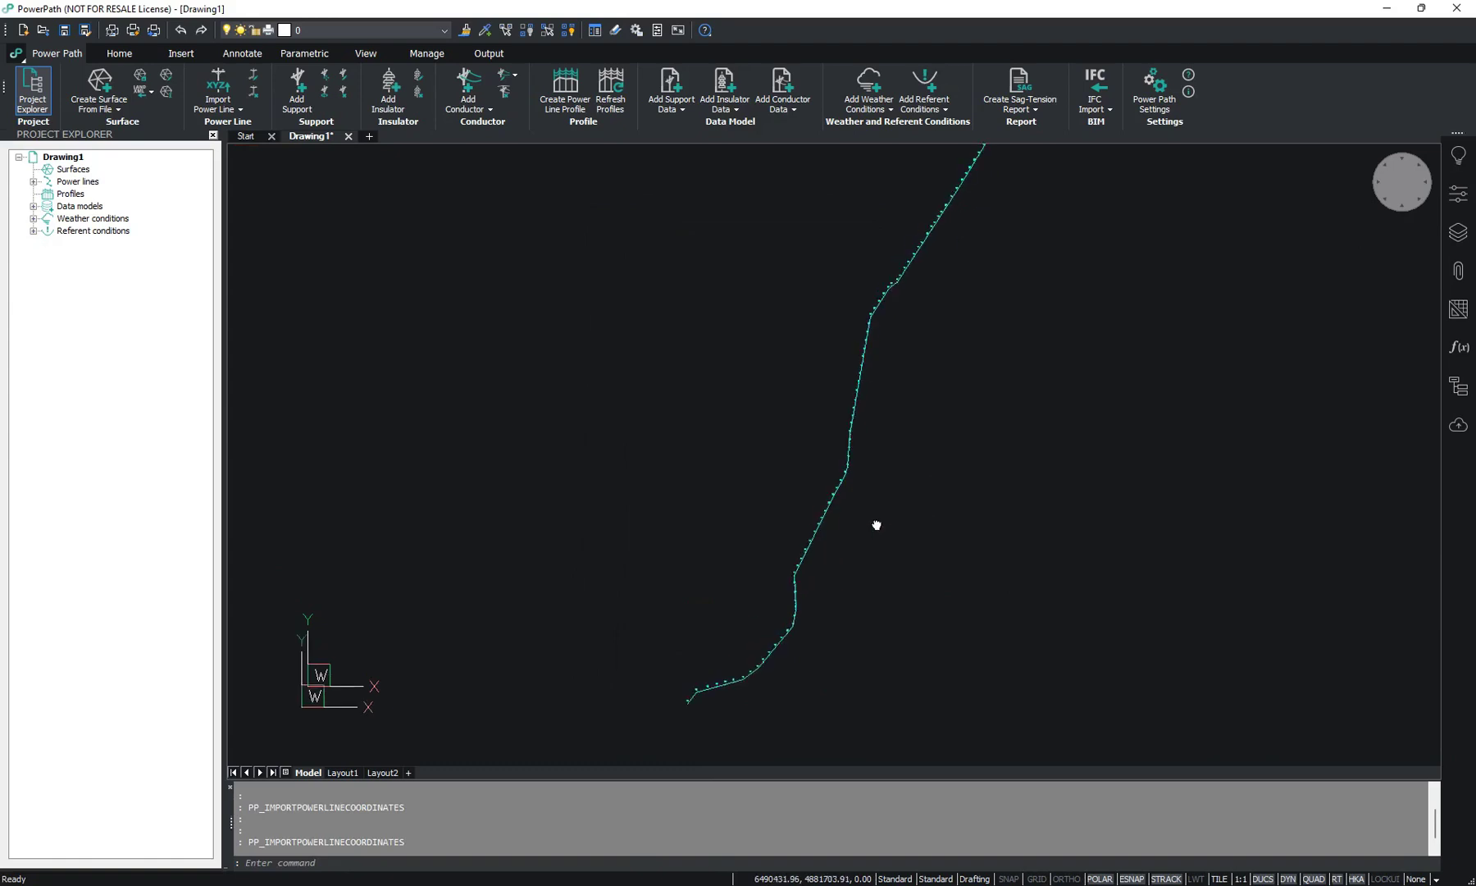
{"action": "scroll", "coordinate": [950, 497], "scroll_direction": "down", "scroll_amount": 2}
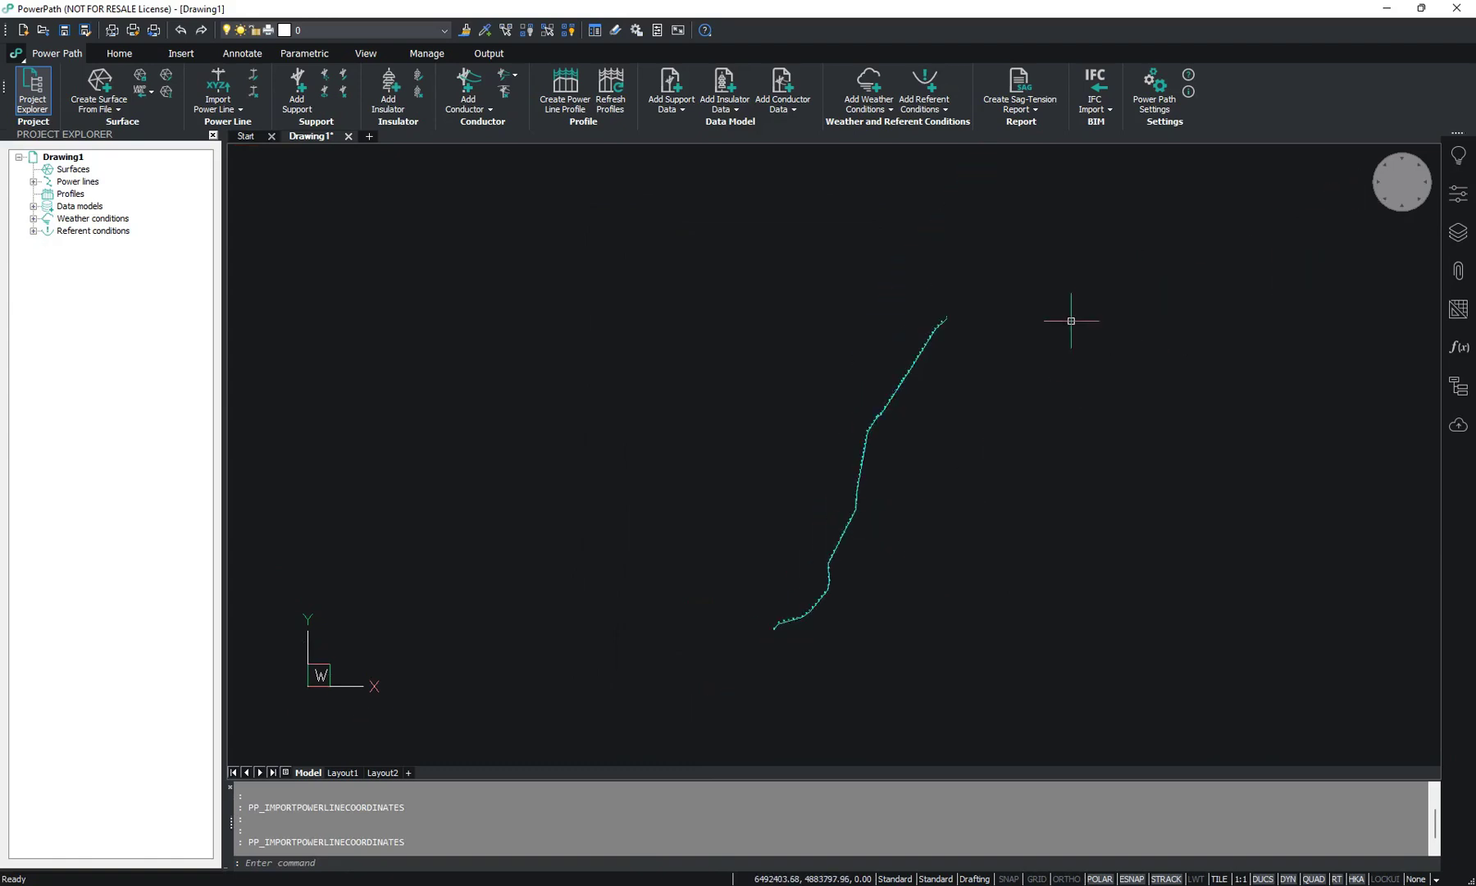
{"action": "scroll", "coordinate": [801, 644], "scroll_direction": "up", "scroll_amount": 2}
{"action": "scroll", "coordinate": [801, 644], "scroll_direction": "up", "scroll_amount": 3}
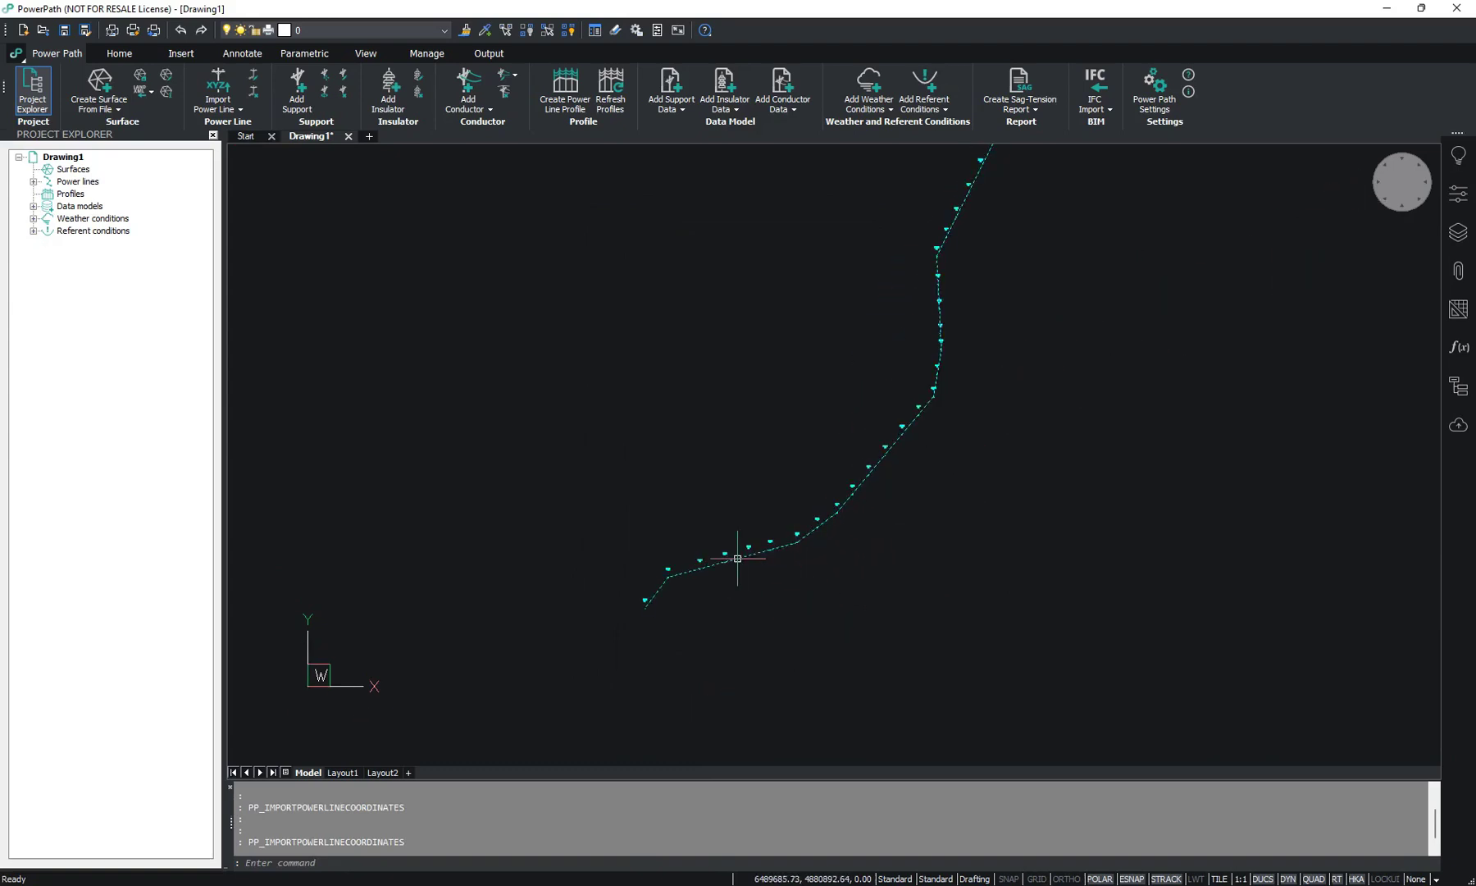
{"action": "scroll", "coordinate": [730, 564], "scroll_direction": "up", "scroll_amount": 2}
{"action": "scroll", "coordinate": [751, 566], "scroll_direction": "up", "scroll_amount": 2}
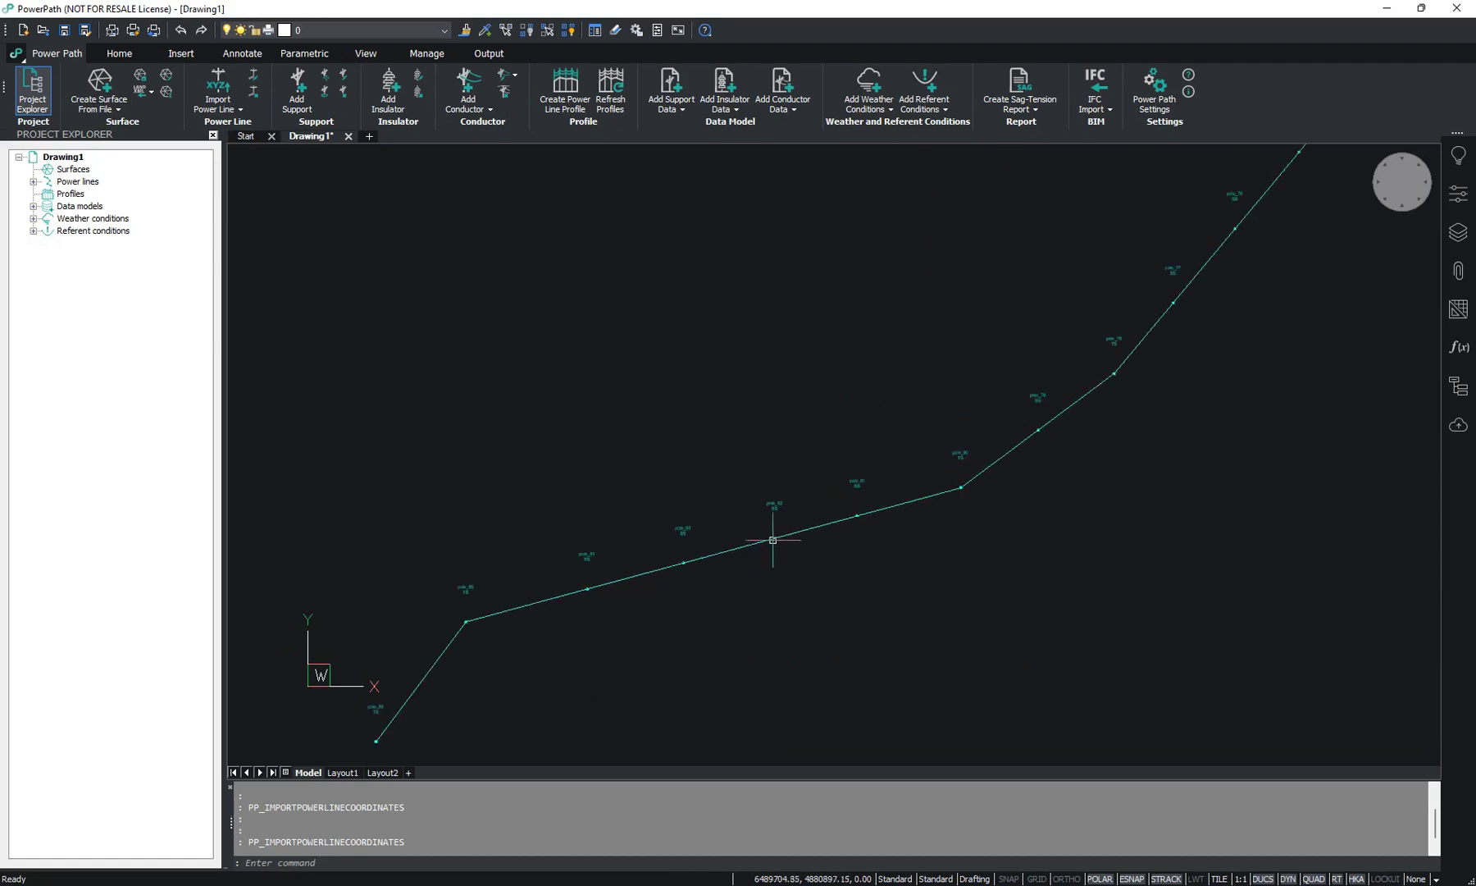
Switch to the Top Front Left 3D view and pan to show more of the line.
{"action": "left_click", "coordinate": [1394, 195]}
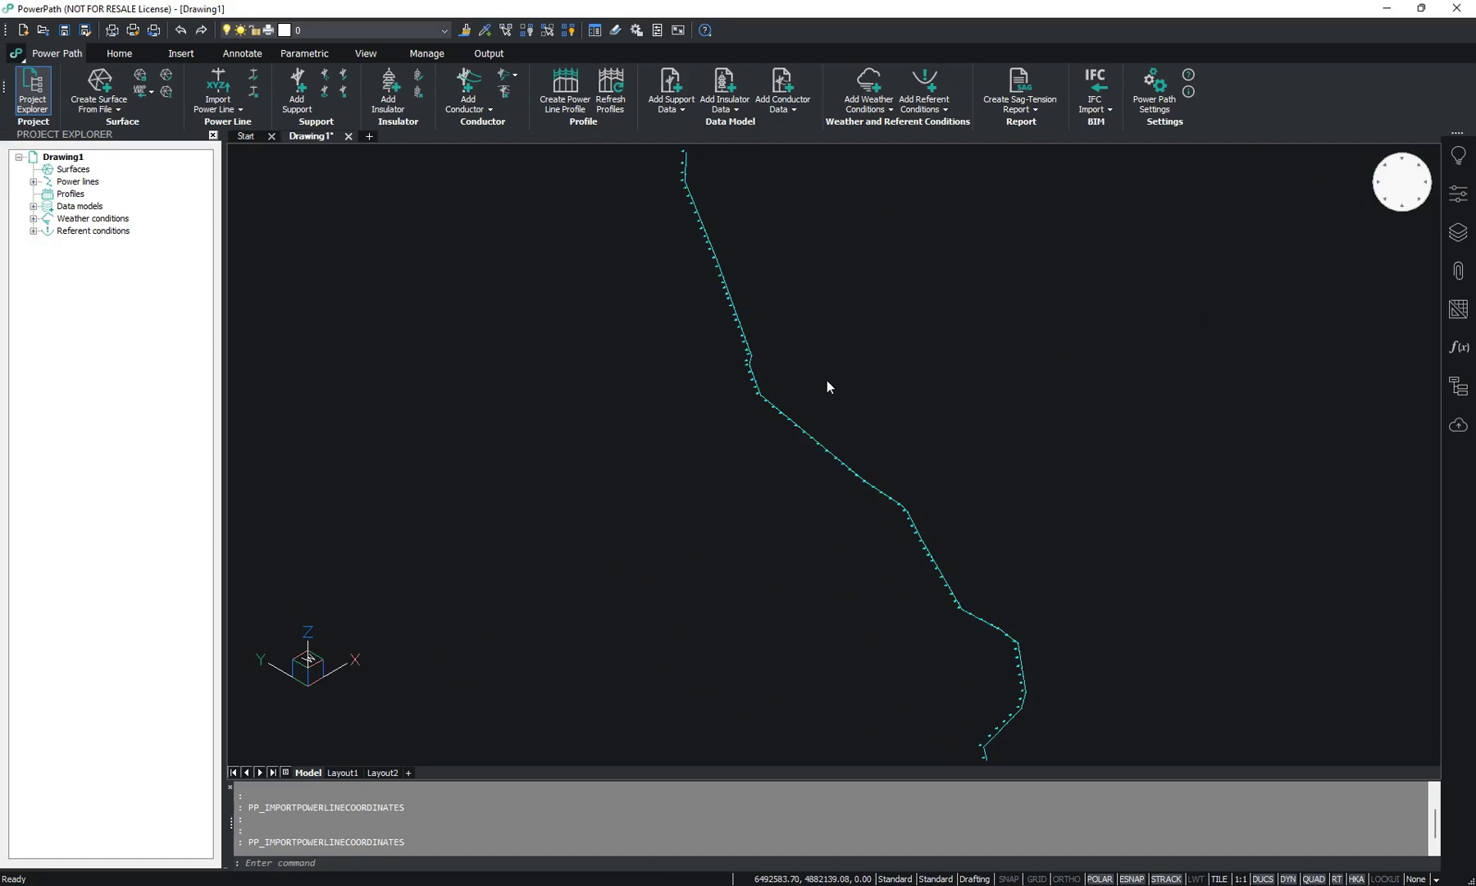
{"action": "scroll", "coordinate": [1033, 607], "scroll_direction": "up", "scroll_amount": 5}
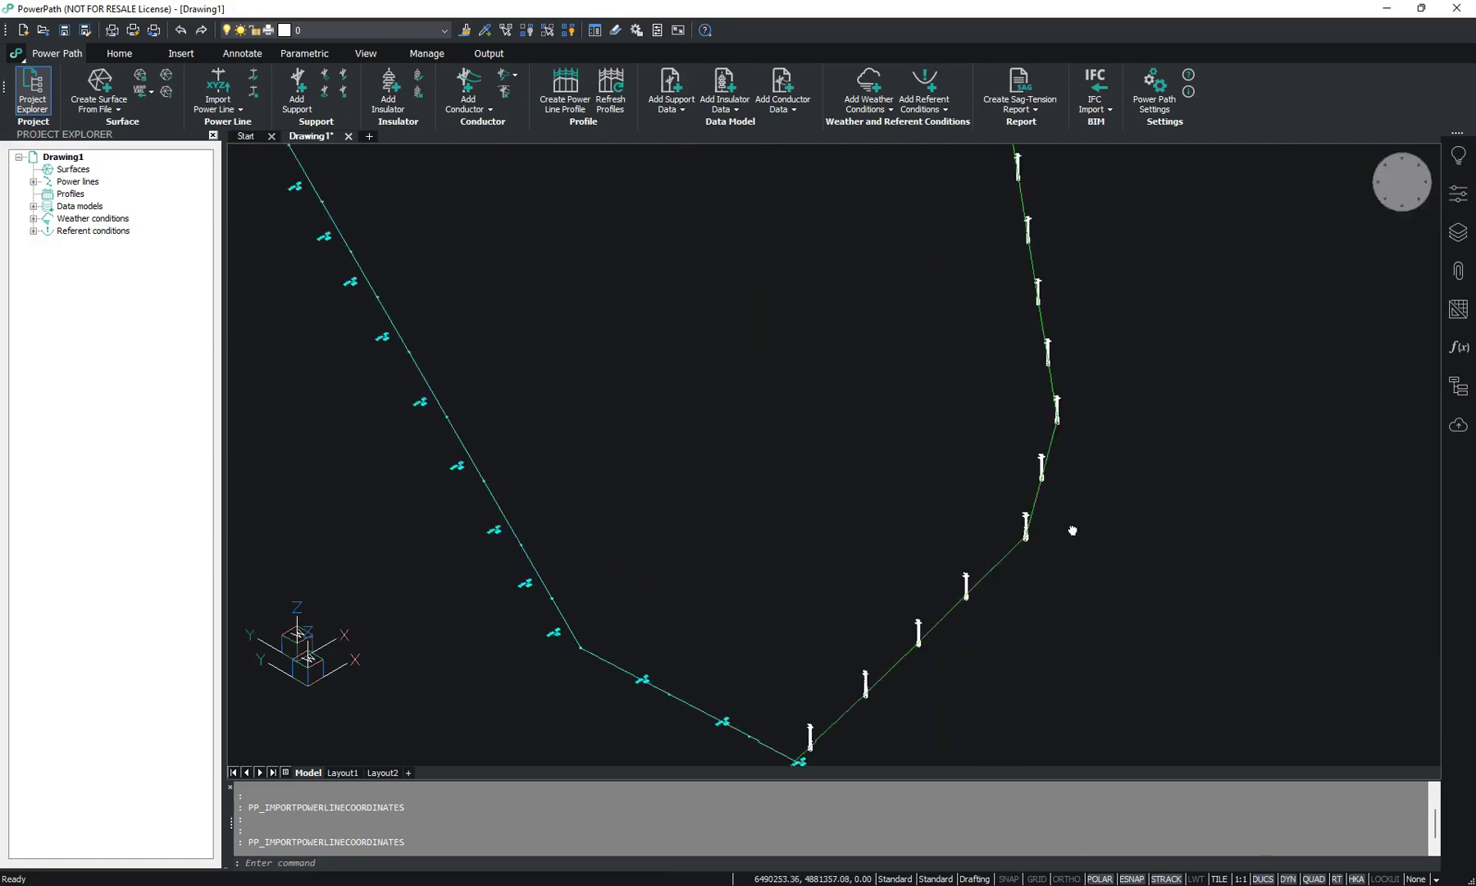
{"action": "middle_click_drag", "start_coordinate": [1072, 530], "coordinate": [922, 346]}
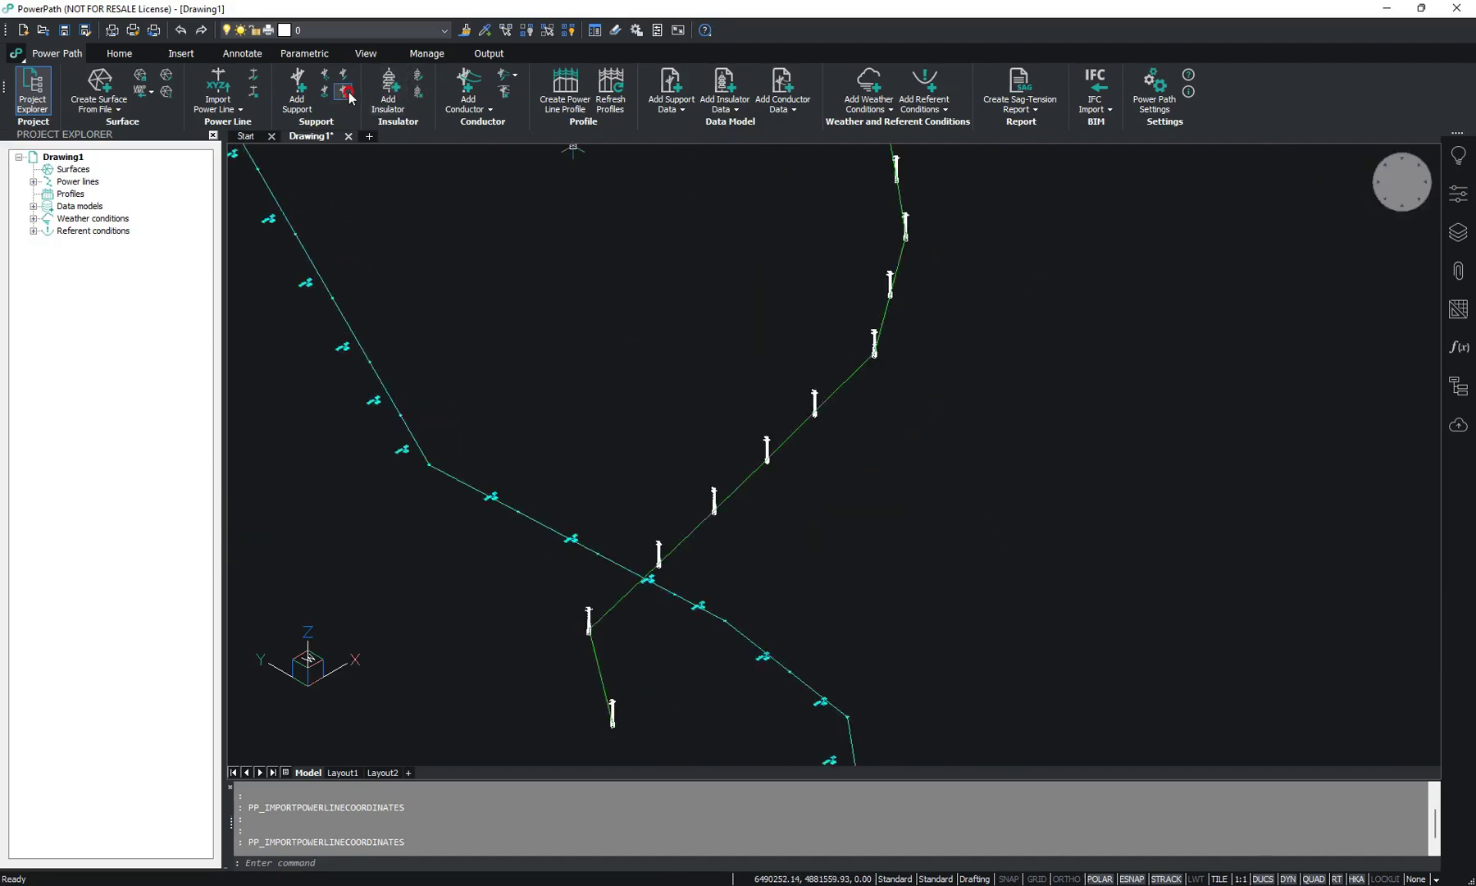
Remove two intermediate supports along the green line's straight span and zoom out to check.
{"action": "left_click", "coordinate": [345, 92]}
{"action": "scroll", "coordinate": [765, 447], "scroll_direction": "up", "scroll_amount": 1}
{"action": "left_click", "coordinate": [771, 440]}
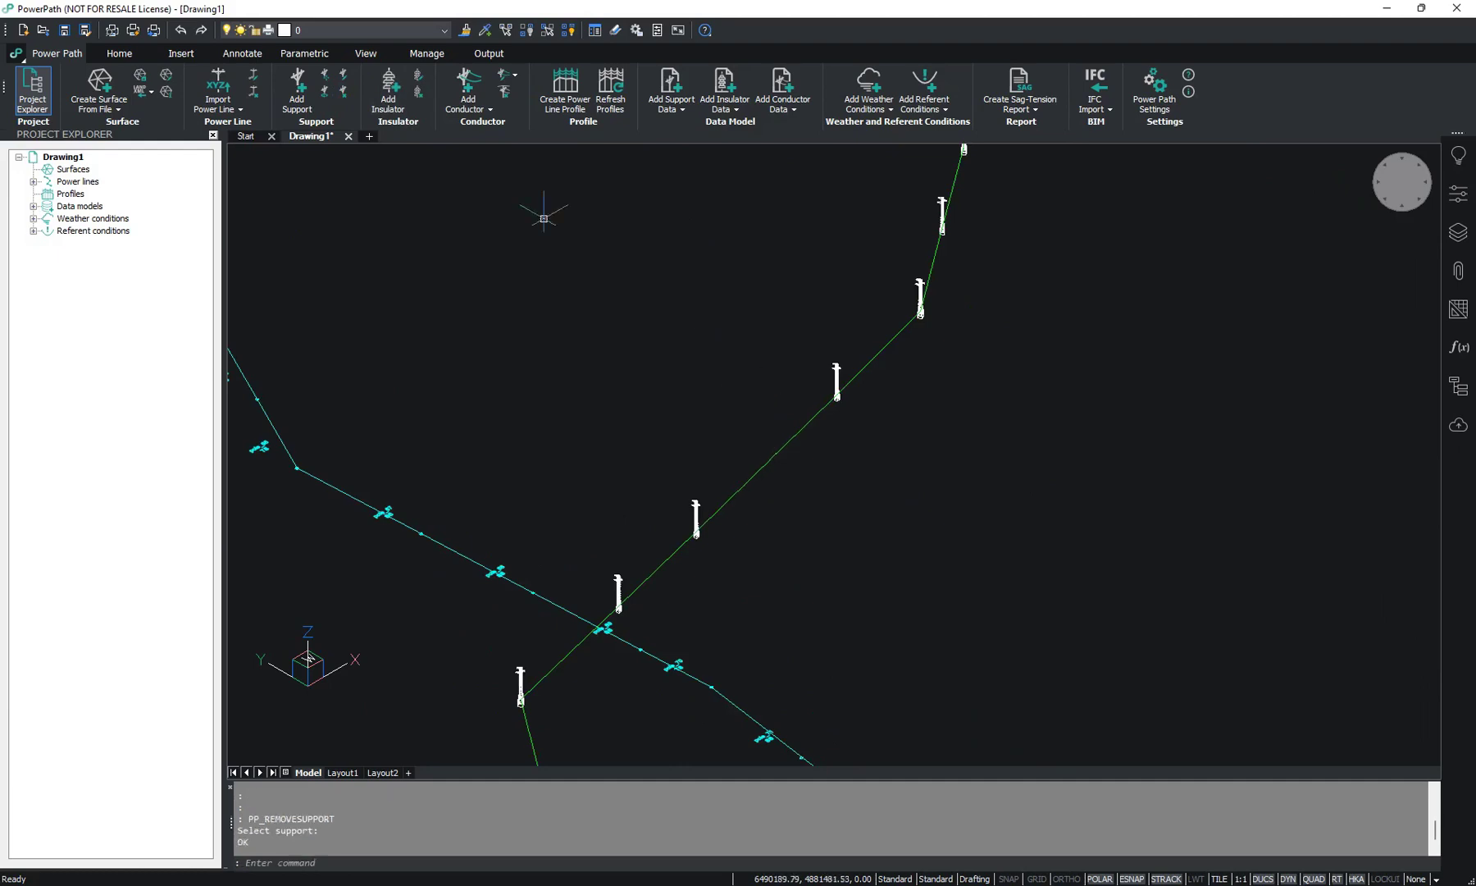
{"action": "left_click", "coordinate": [337, 96]}
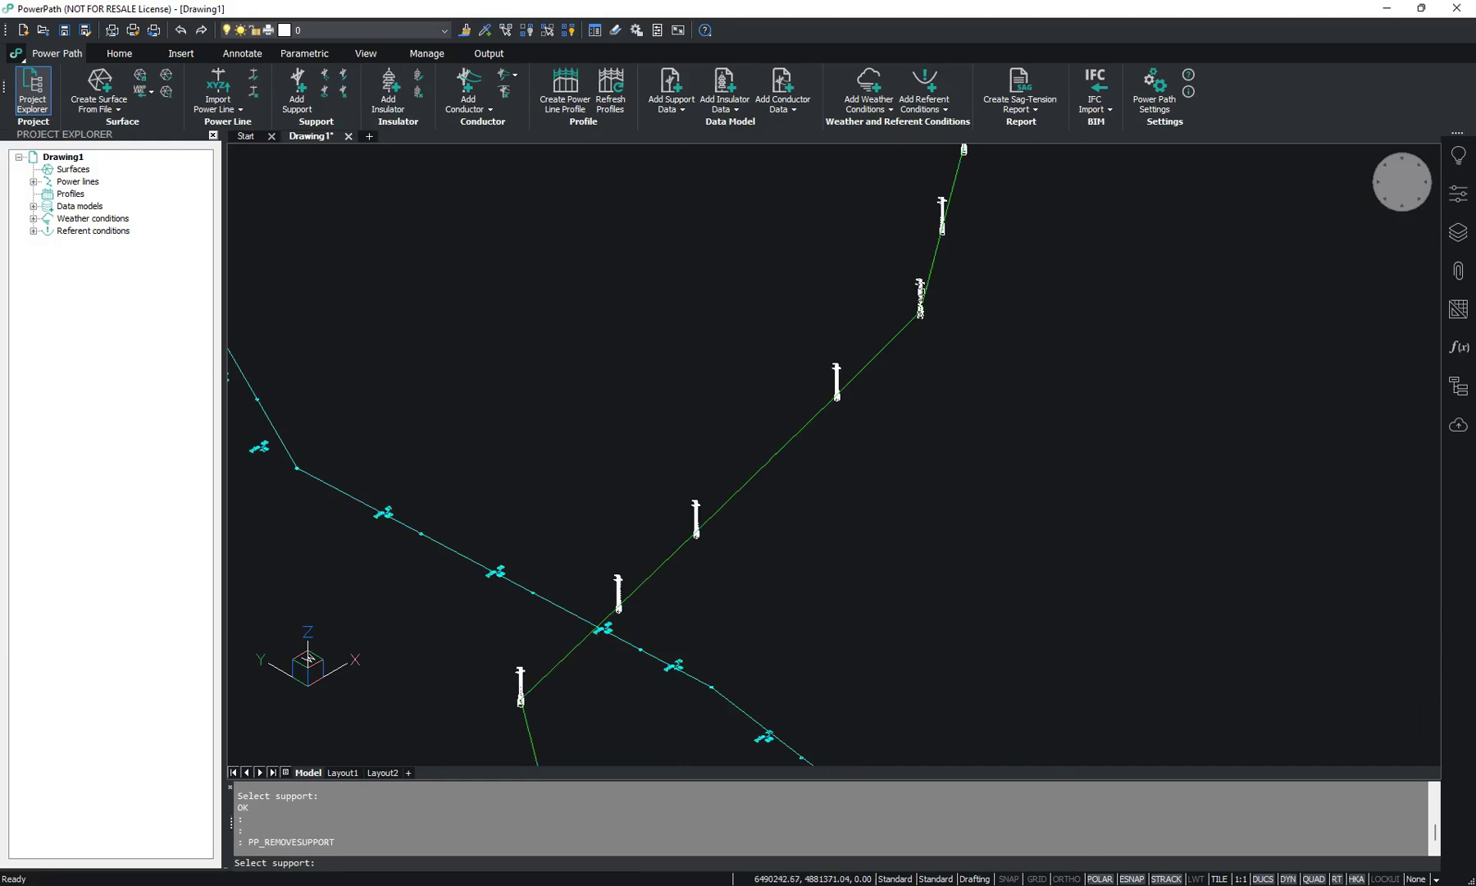
{"action": "left_click", "coordinate": [920, 297]}
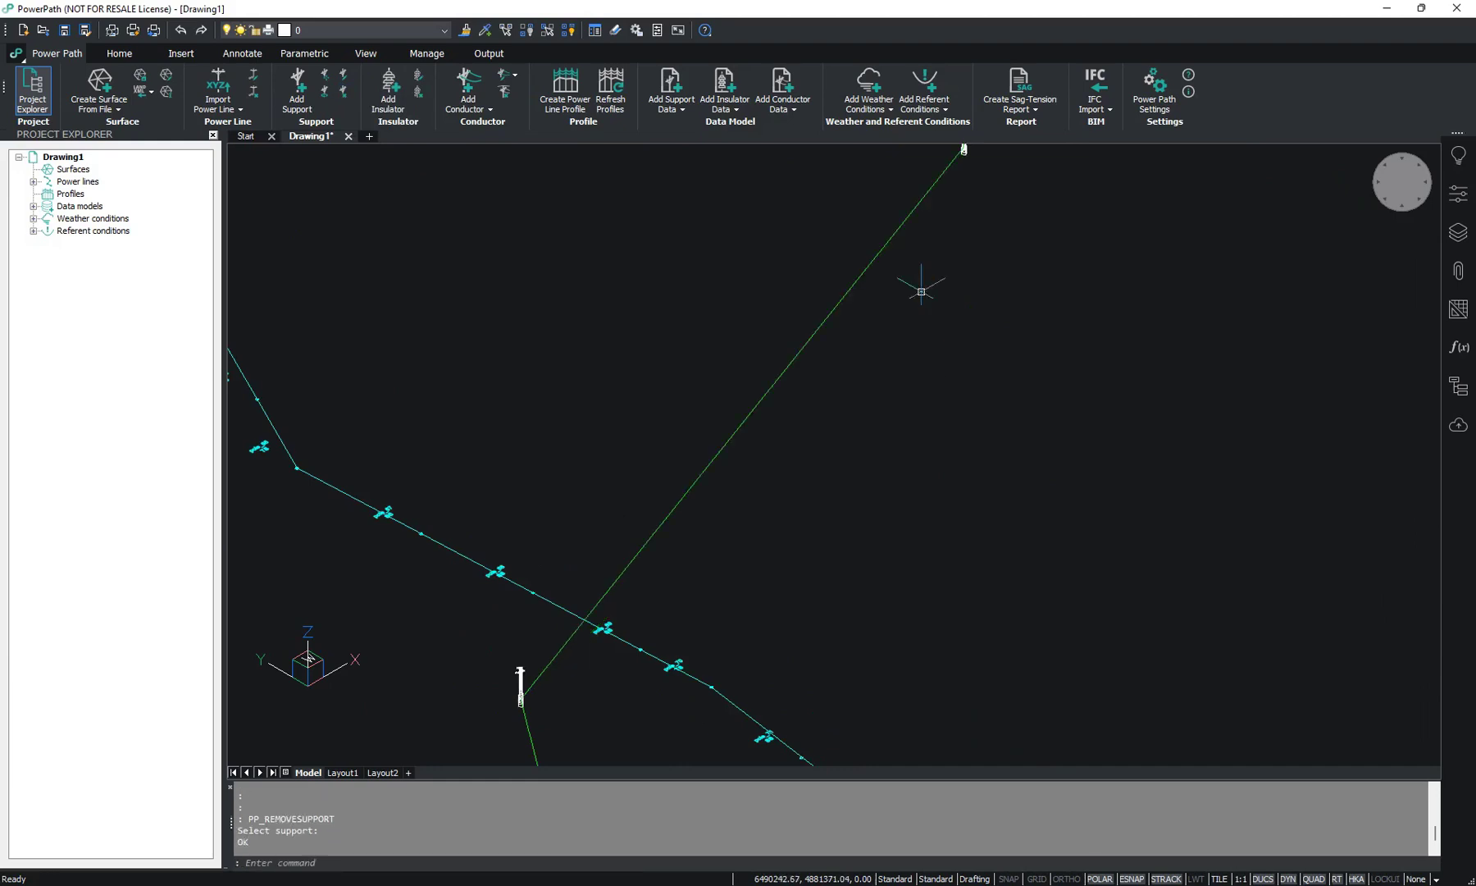
{"action": "scroll", "coordinate": [755, 551], "scroll_direction": "down", "scroll_amount": 3}
{"action": "scroll", "coordinate": [912, 335], "scroll_direction": "down", "scroll_amount": 2}
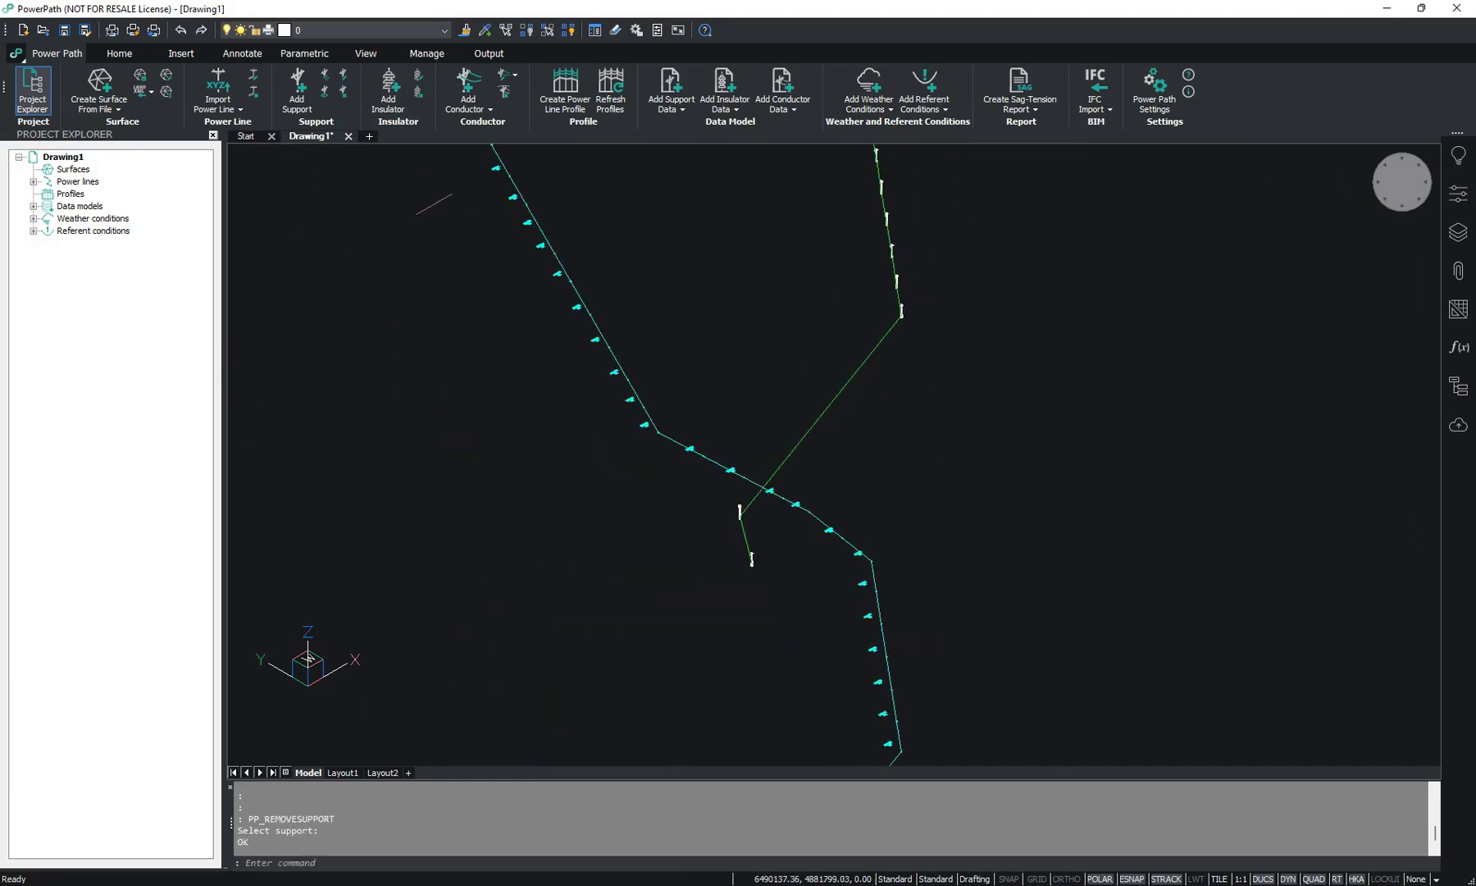
Place Suspension support pole_79 with Dalekovod-NAP2-11-J21 model on Powerline1's empty green span.
{"action": "left_click", "coordinate": [297, 89]}
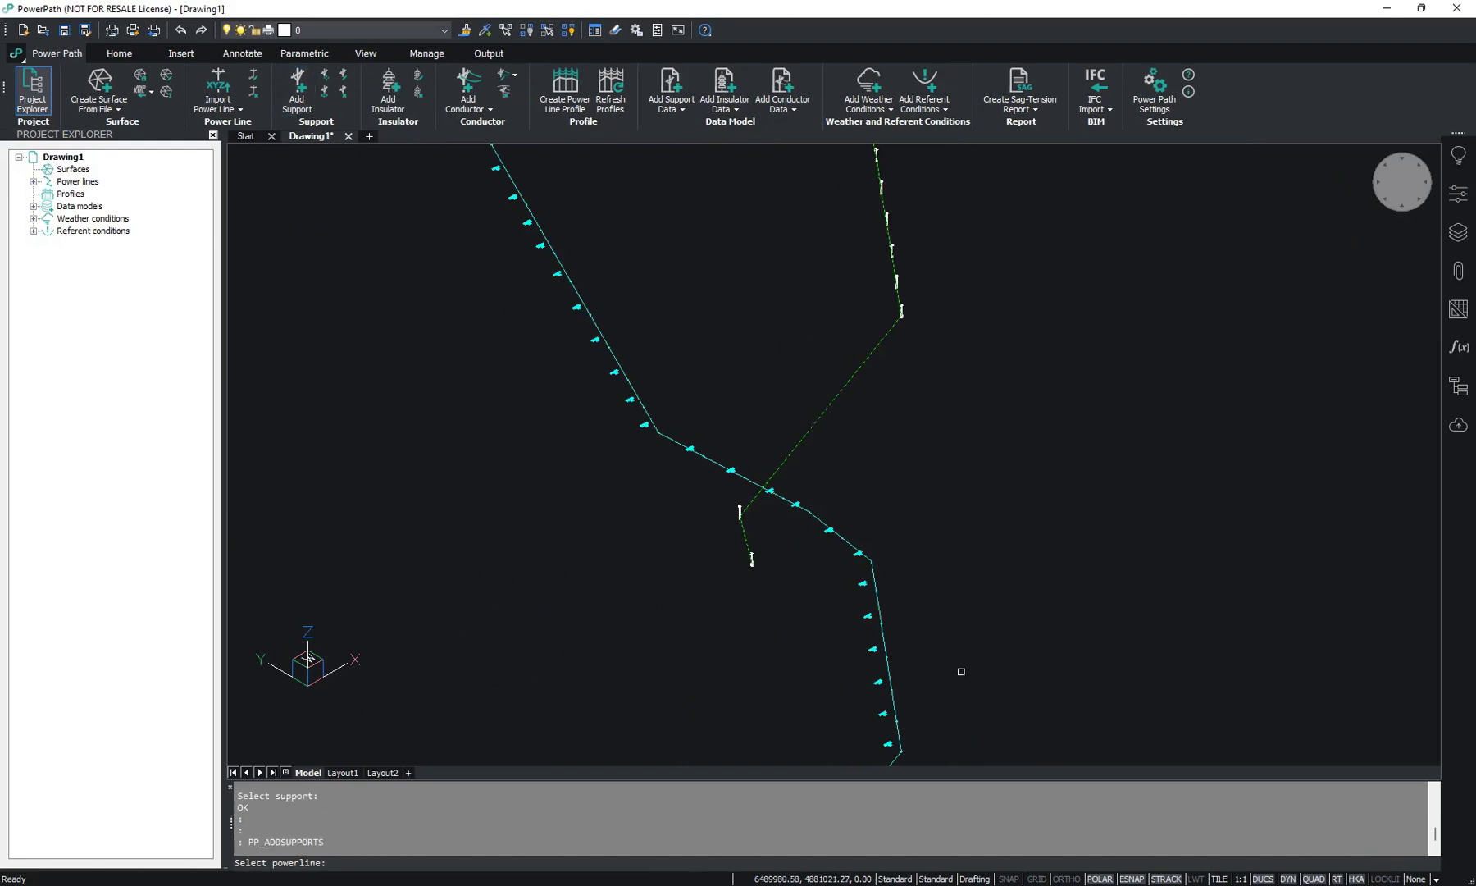
{"action": "middle_click_drag", "start_coordinate": [958, 672], "coordinate": [932, 399]}
{"action": "left_click", "coordinate": [818, 557]}
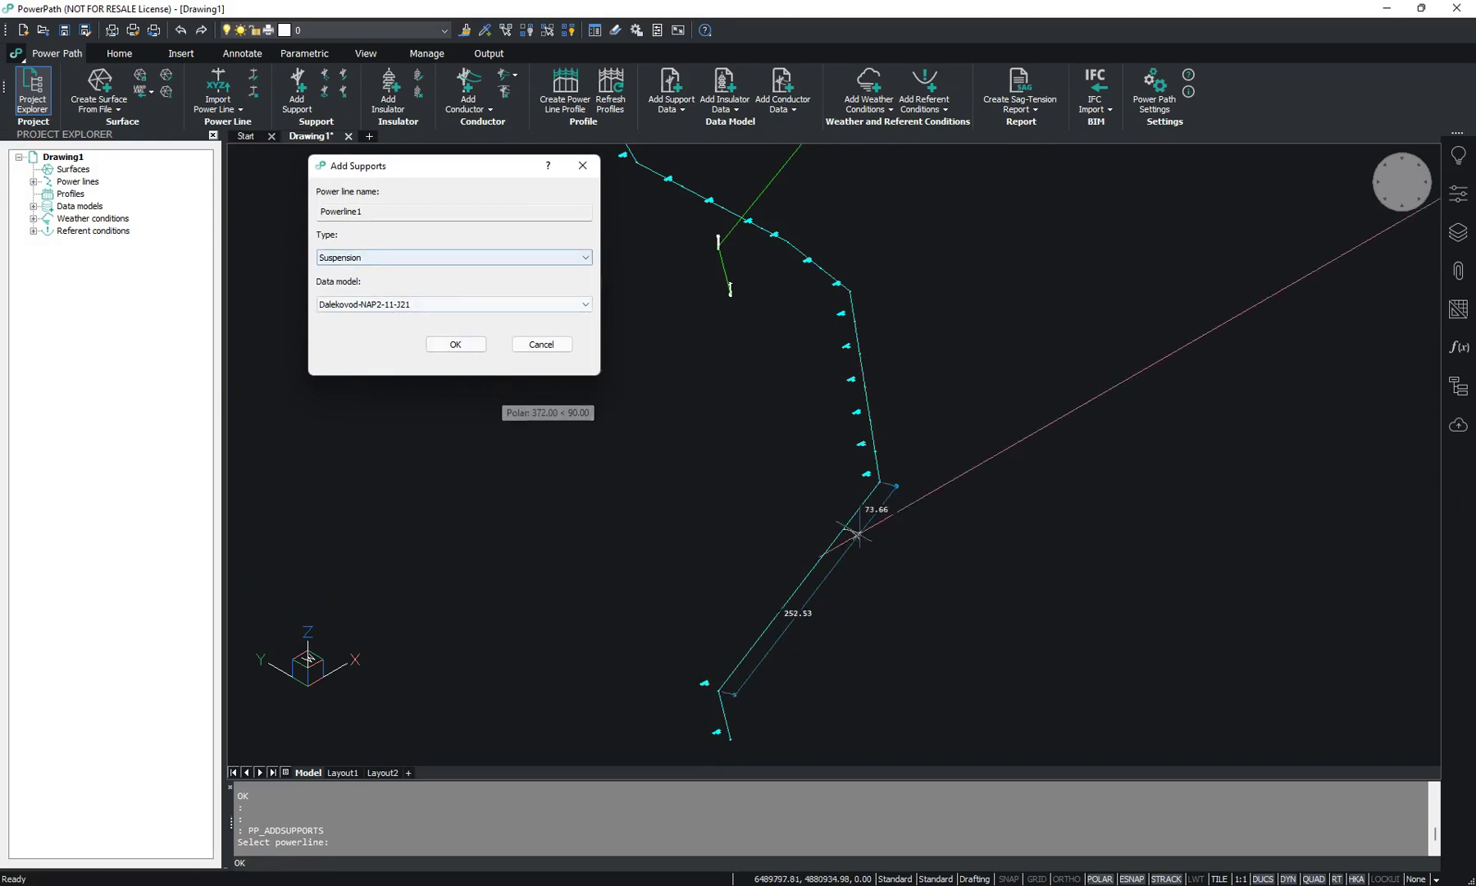
{"action": "left_click", "coordinate": [353, 259]}
{"action": "left_click", "coordinate": [353, 271]}
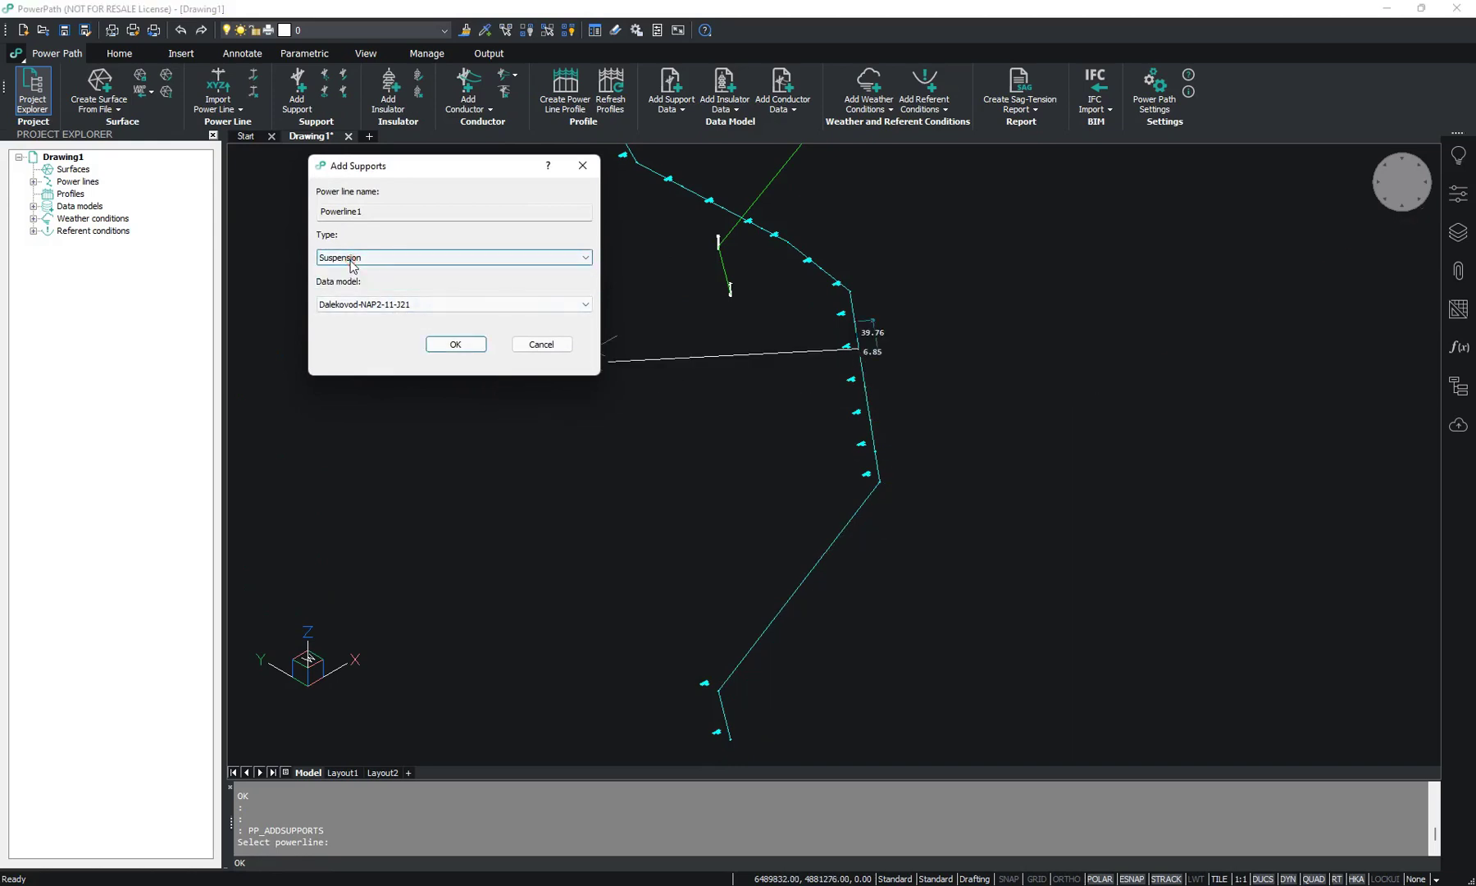
{"action": "left_click", "coordinate": [367, 305]}
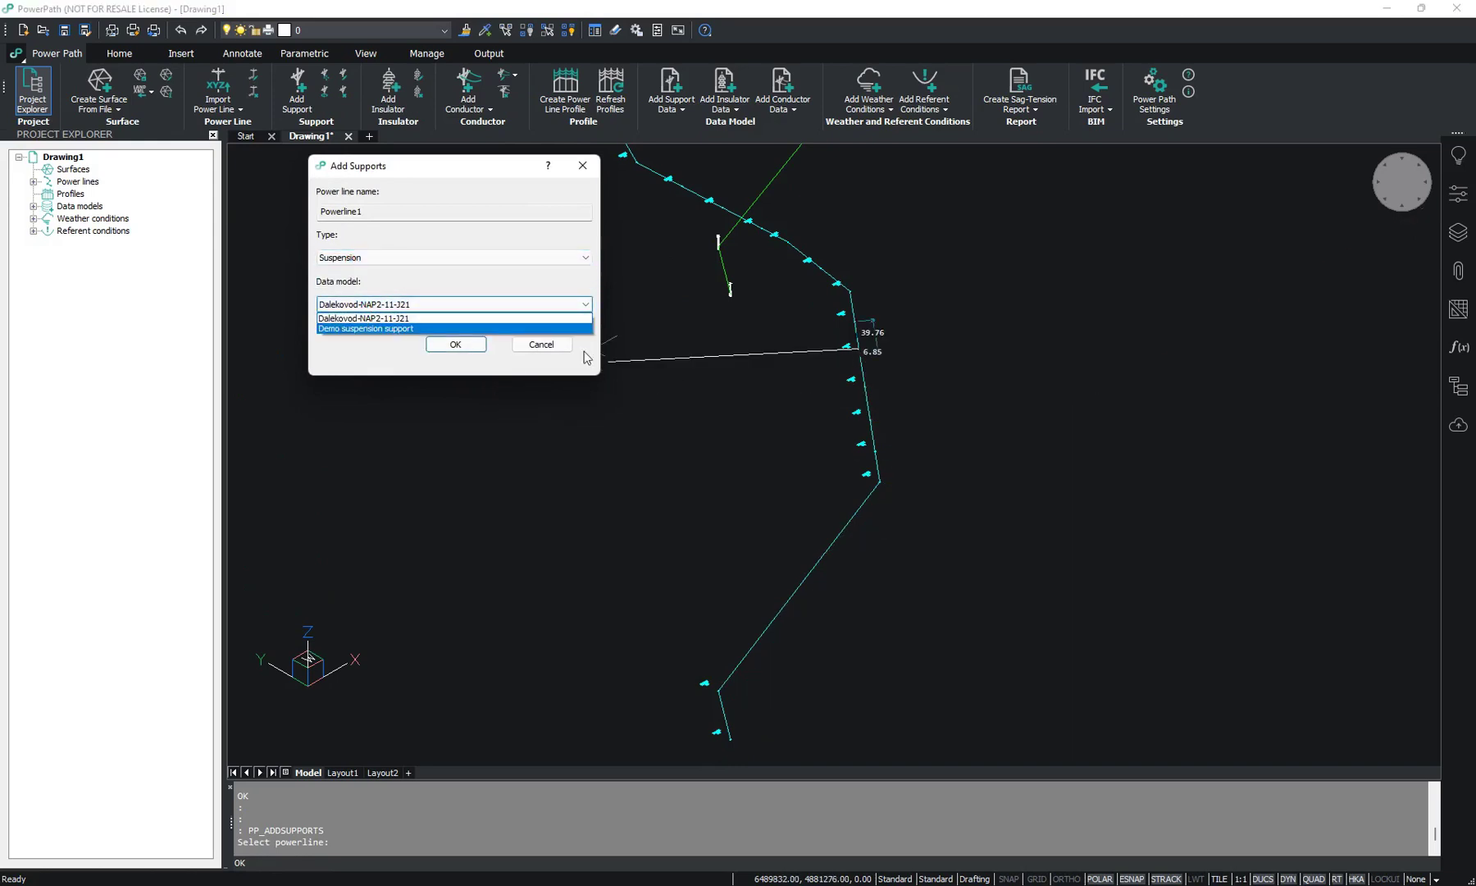
{"action": "left_click", "coordinate": [480, 283]}
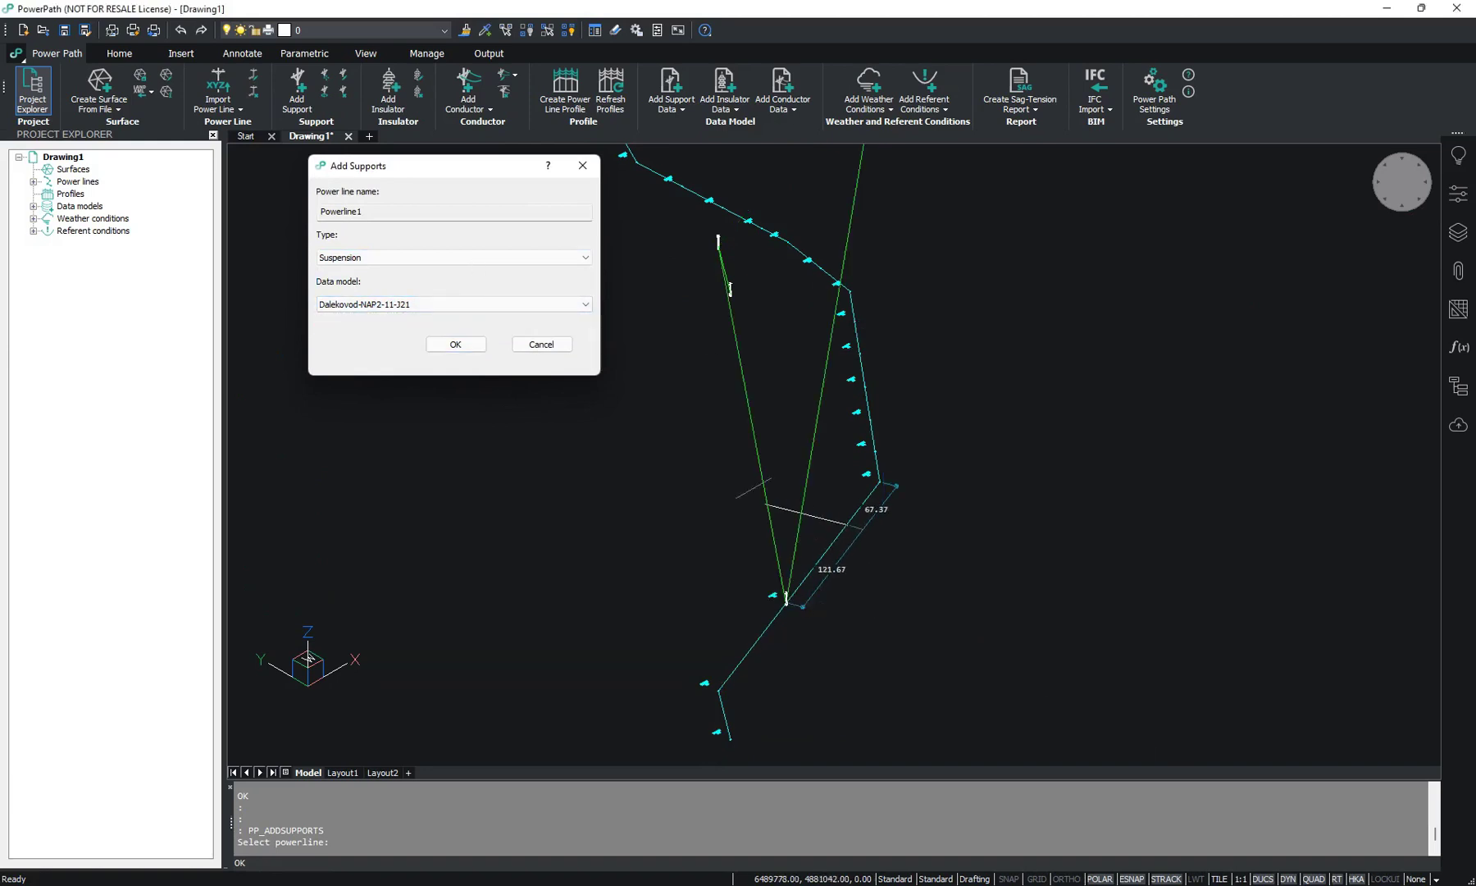
{"action": "left_click", "coordinate": [461, 345]}
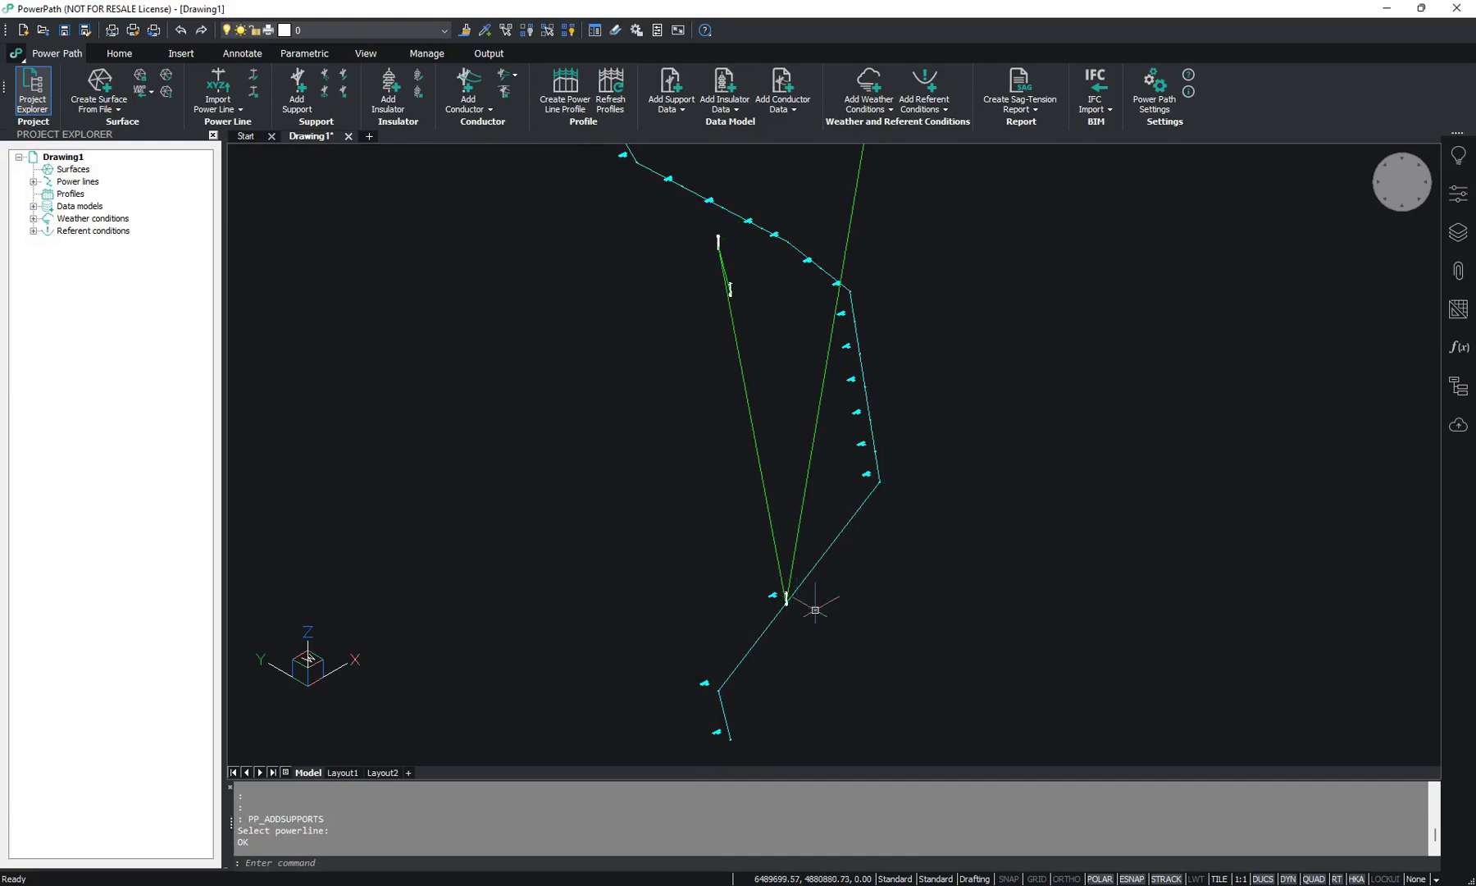
{"action": "scroll", "coordinate": [785, 565], "scroll_direction": "up", "scroll_amount": 5}
{"action": "scroll", "coordinate": [728, 631], "scroll_direction": "up", "scroll_amount": 3}
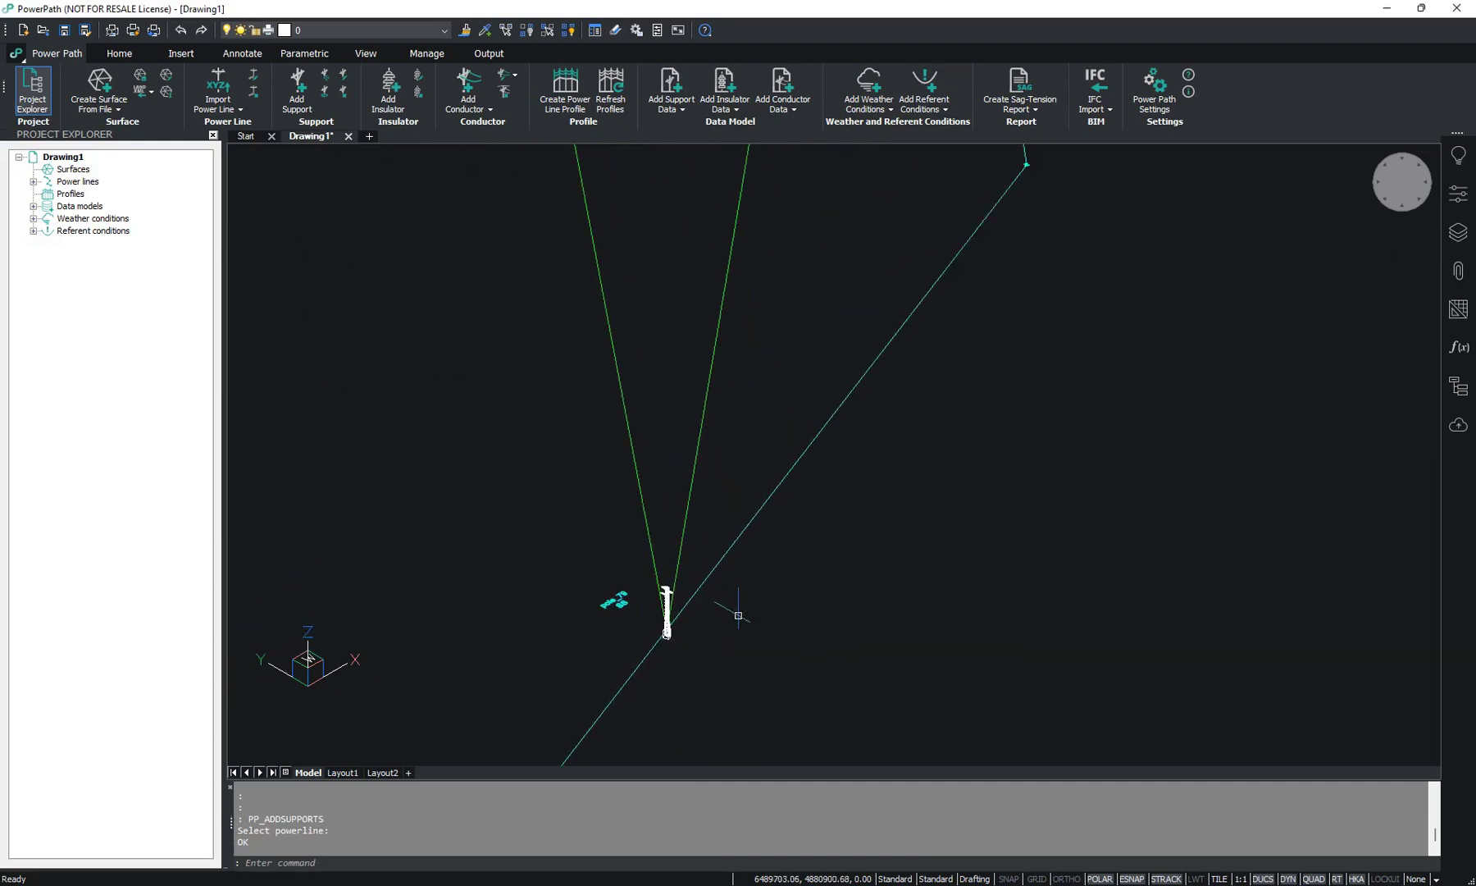
{"action": "scroll", "coordinate": [769, 500], "scroll_direction": "up", "scroll_amount": 3}
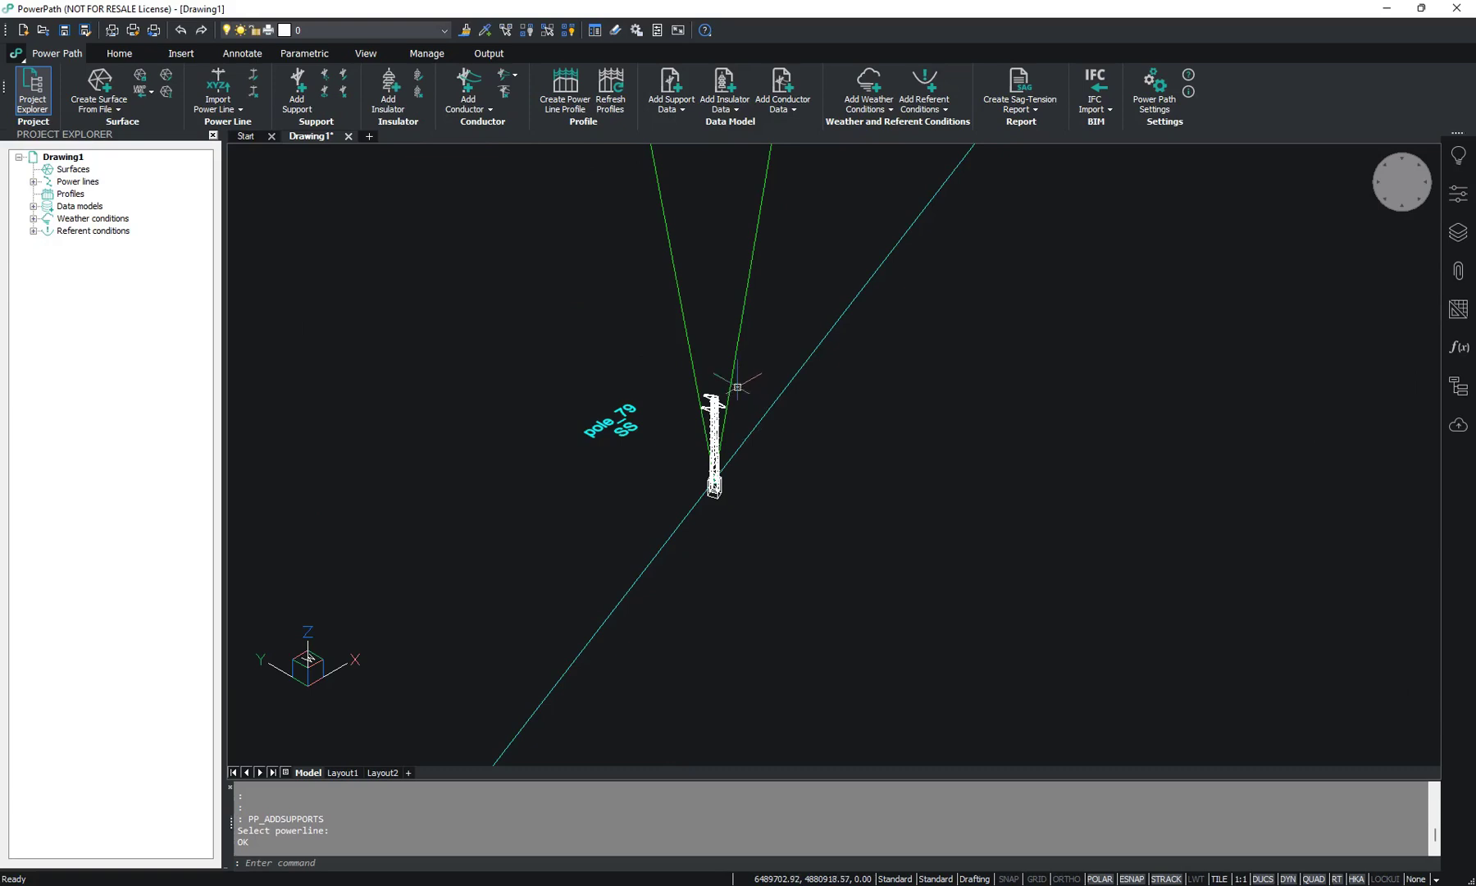
{"action": "scroll", "coordinate": [717, 422], "scroll_direction": "down", "scroll_amount": 2}
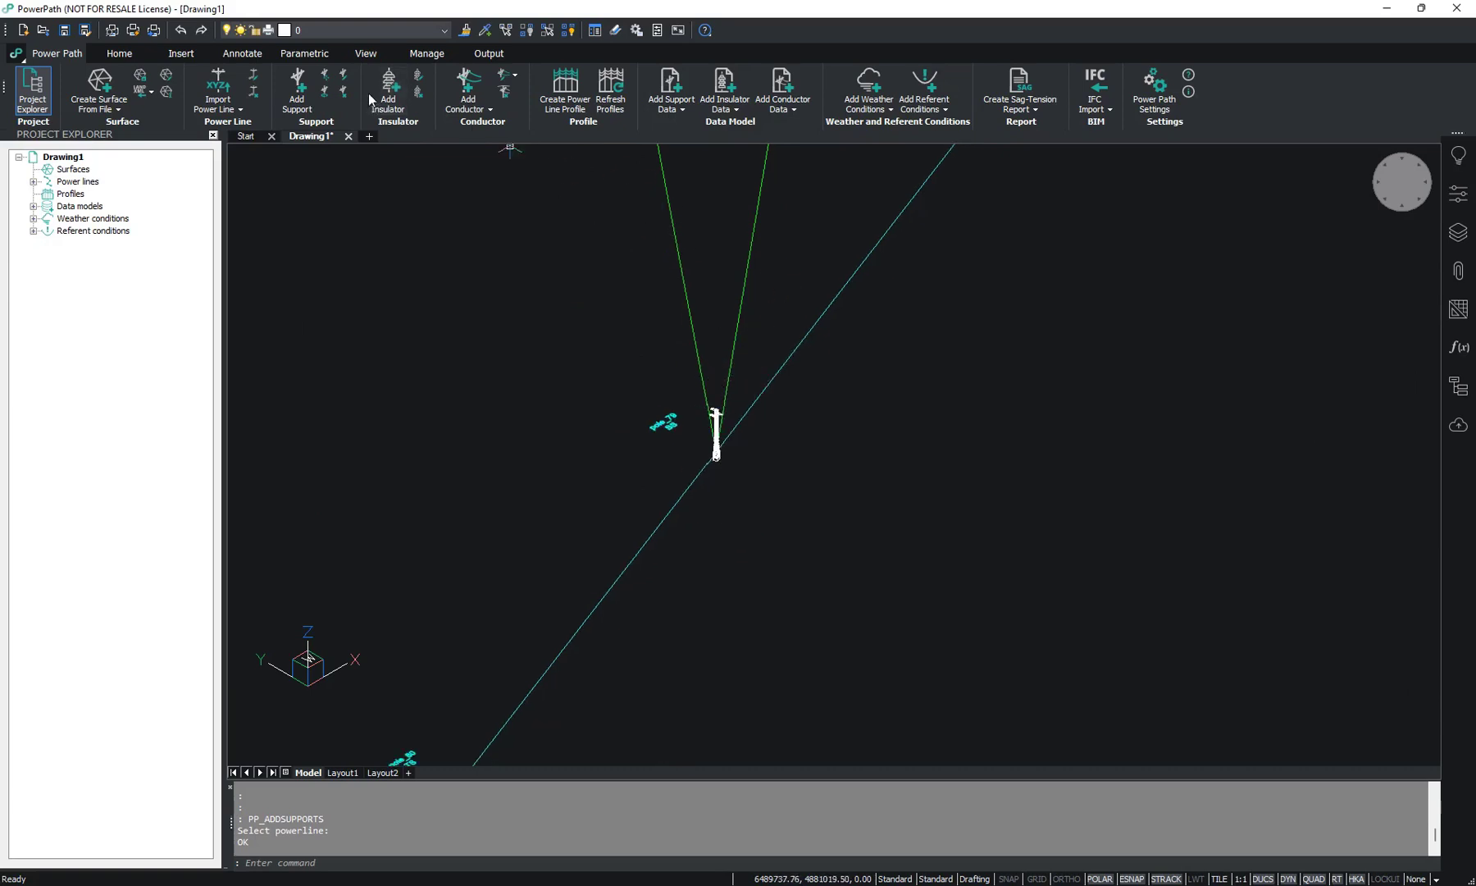
Change pole_79's Z elevation to 445.4 in Edit Support, then zoom out.
{"action": "left_click", "coordinate": [342, 81]}
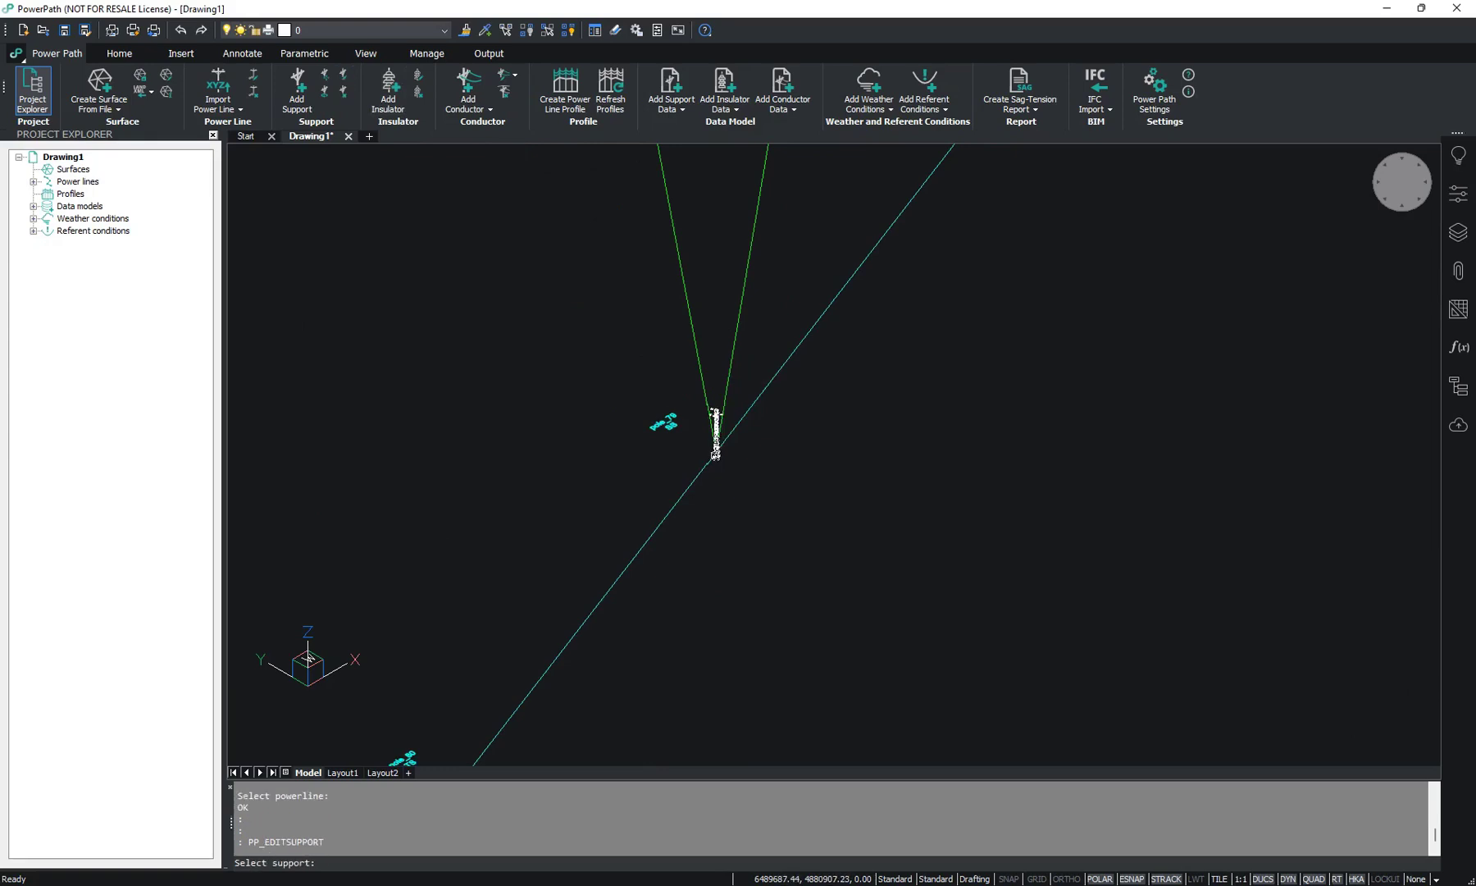
{"action": "left_click", "coordinate": [715, 454]}
{"action": "left_click_drag", "start_coordinate": [708, 231], "coordinate": [994, 243]}
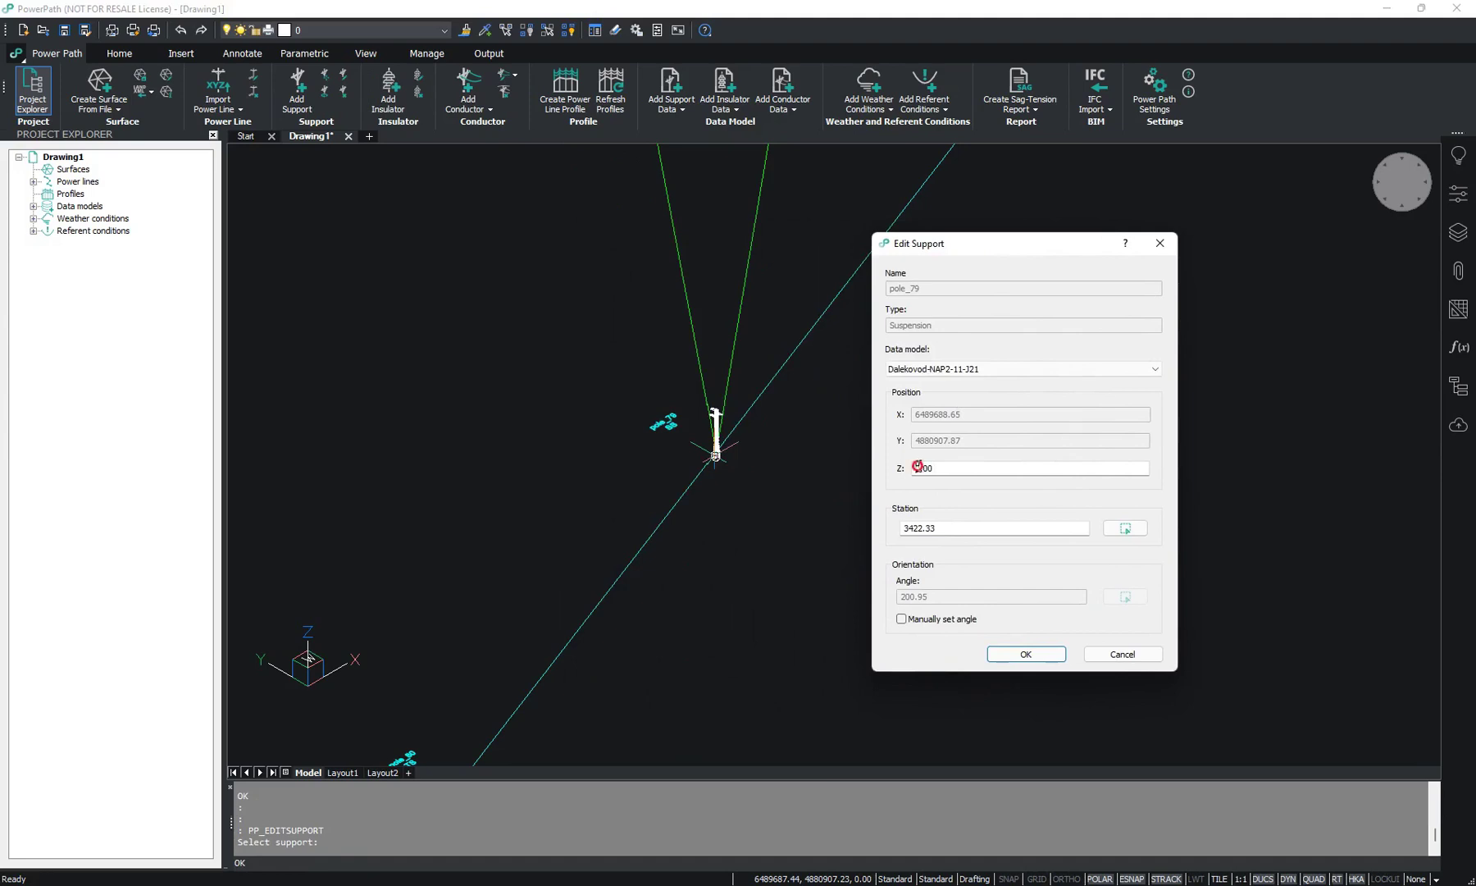
{"action": "left_click", "coordinate": [918, 466]}
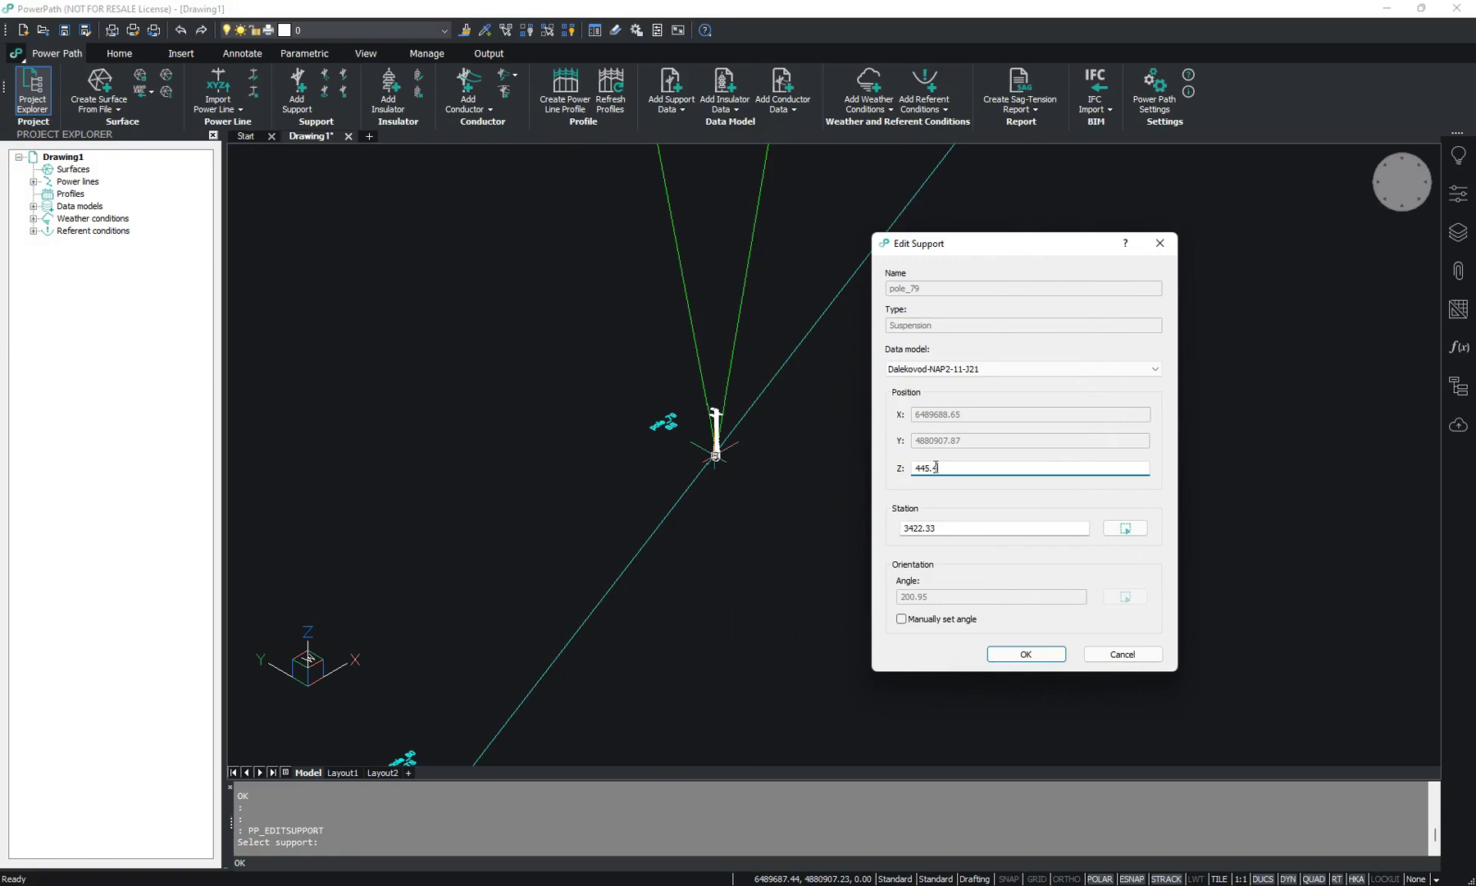
{"action": "left_click", "coordinate": [1025, 653]}
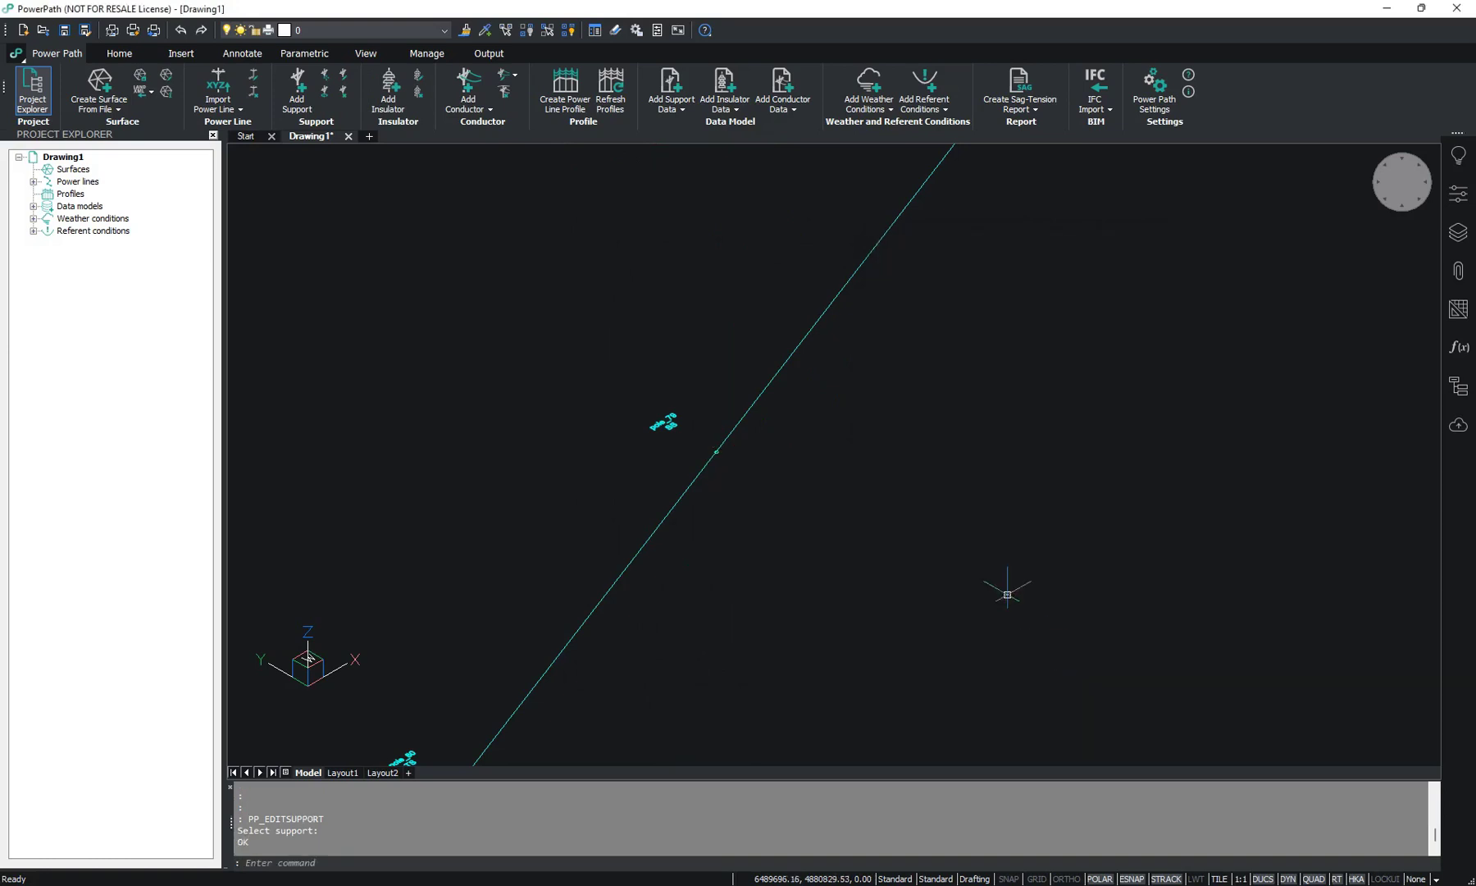
{"action": "scroll", "coordinate": [832, 359], "scroll_direction": "down", "scroll_amount": 5}
{"action": "scroll", "coordinate": [831, 357], "scroll_direction": "up", "scroll_amount": 6}
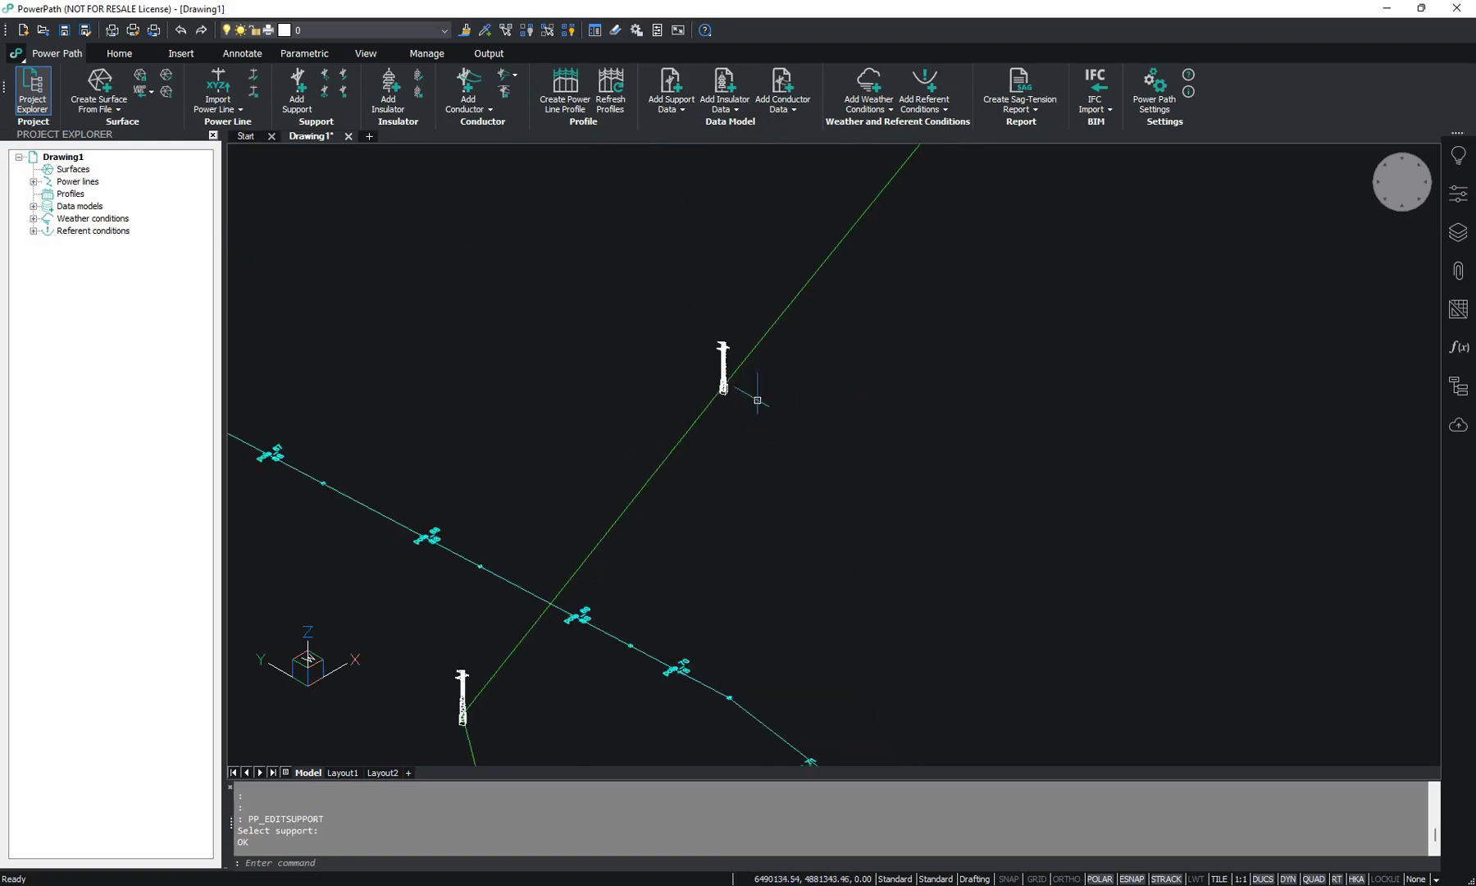
{"action": "scroll", "coordinate": [738, 385], "scroll_direction": "down", "scroll_amount": 3}
{"action": "scroll", "coordinate": [731, 391], "scroll_direction": "down", "scroll_amount": 3}
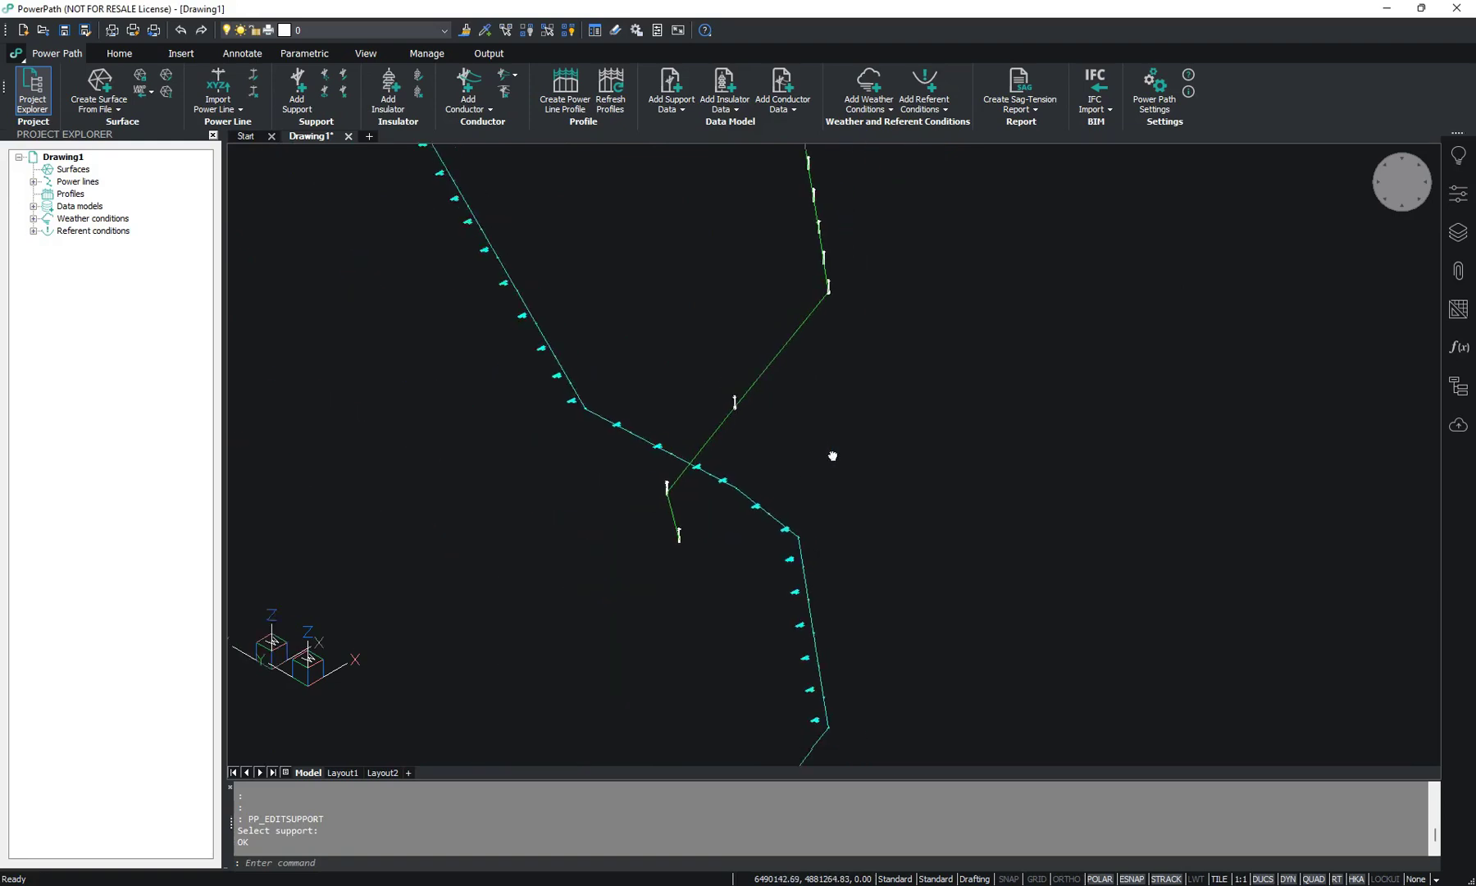
{"action": "scroll", "coordinate": [689, 335], "scroll_direction": "down", "scroll_amount": 5}
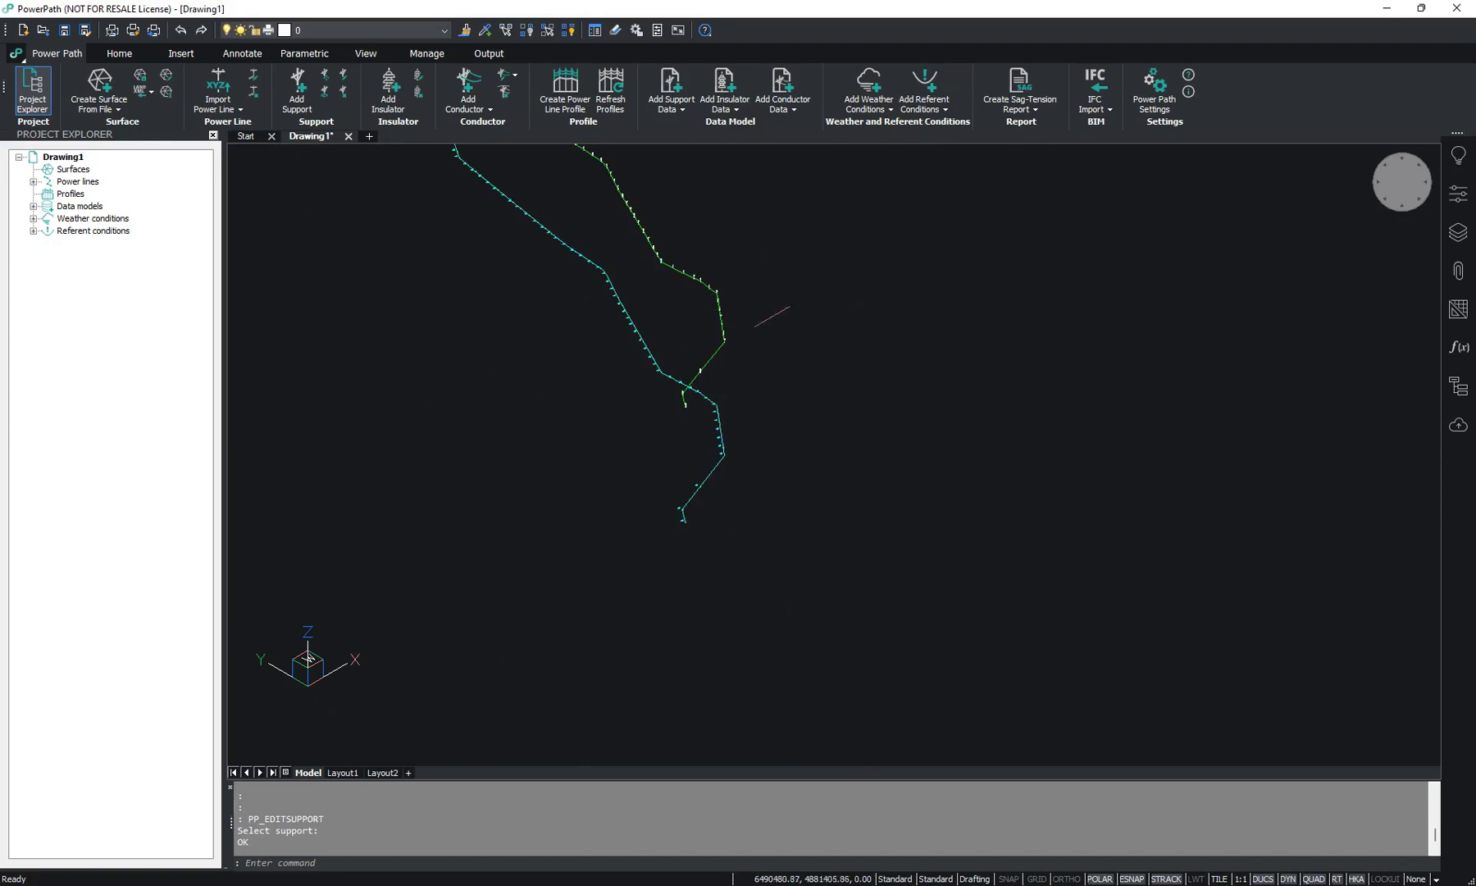
Start adding an insulator and pick pole_81's lattice tower.
{"action": "left_click", "coordinate": [388, 90]}
{"action": "scroll", "coordinate": [717, 557], "scroll_direction": "up", "scroll_amount": 5}
{"action": "scroll", "coordinate": [665, 416], "scroll_direction": "up", "scroll_amount": 3}
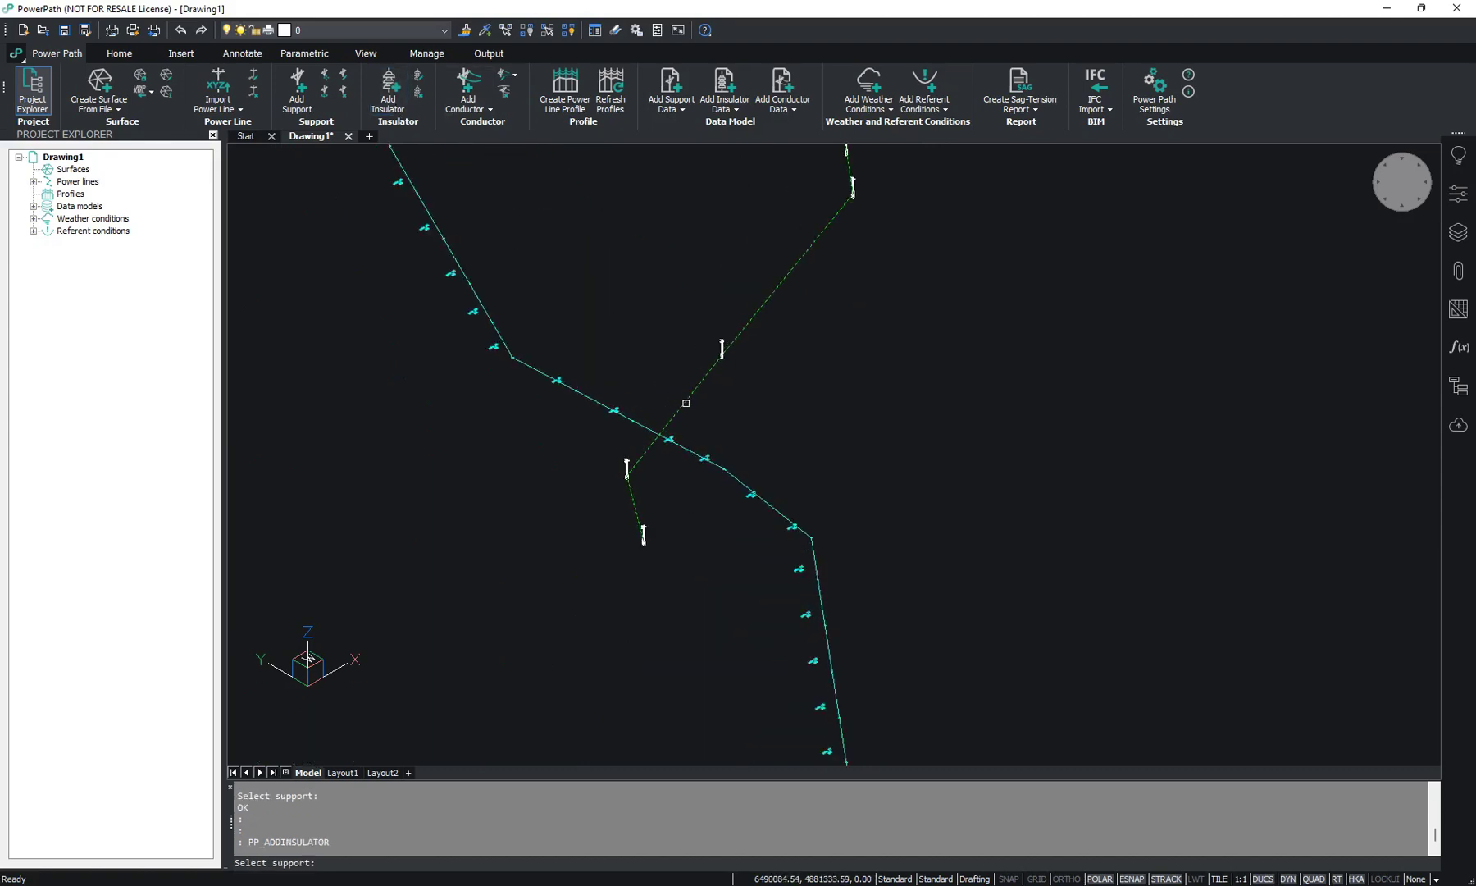
{"action": "scroll", "coordinate": [656, 549], "scroll_direction": "up", "scroll_amount": 8}
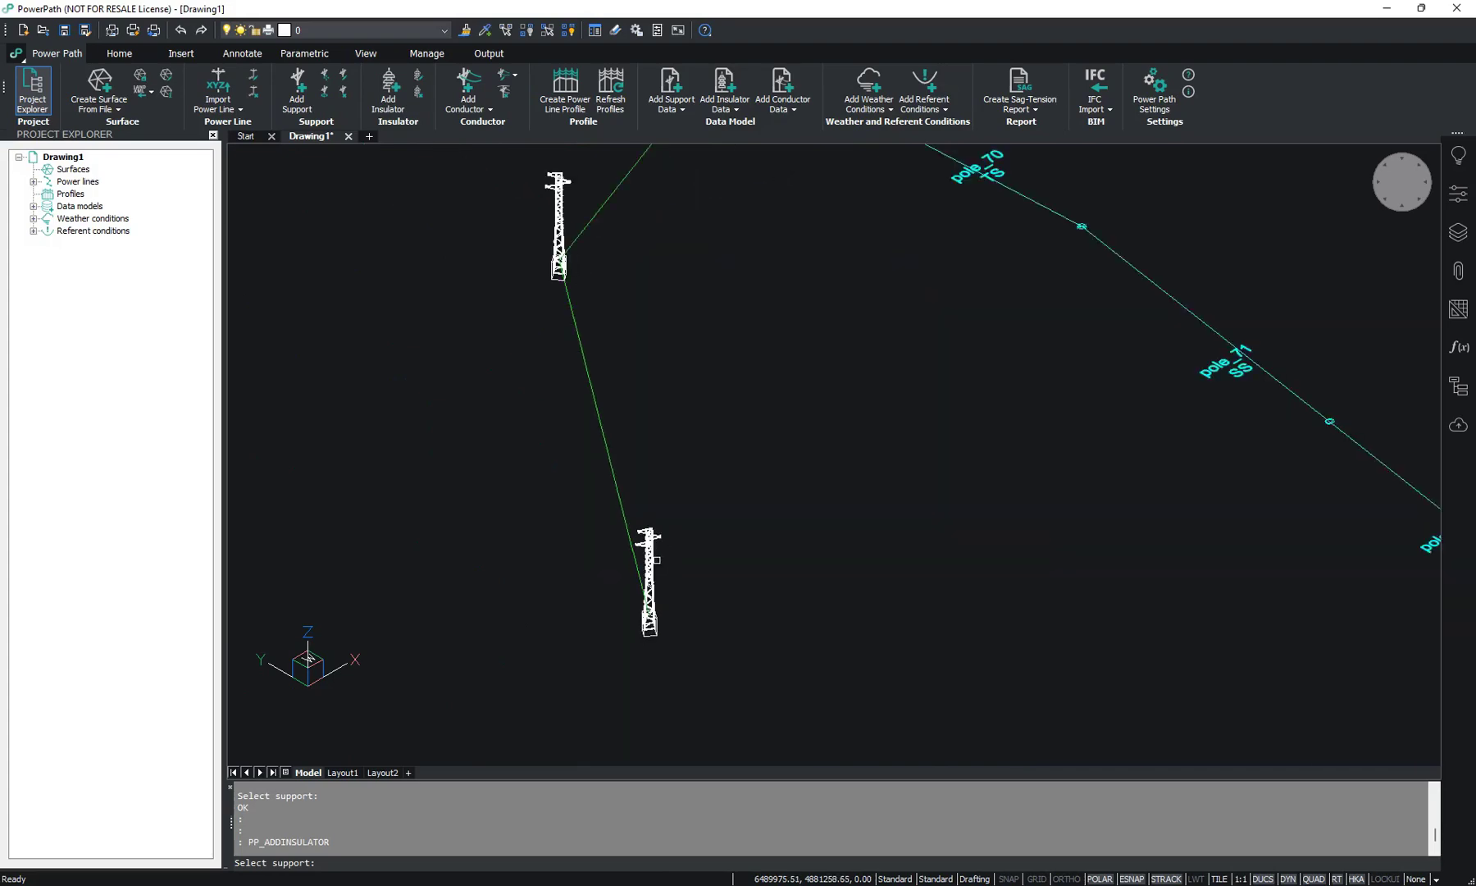
{"action": "left_click", "coordinate": [656, 559]}
{"action": "scroll", "coordinate": [820, 341], "scroll_direction": "up", "scroll_amount": 4}
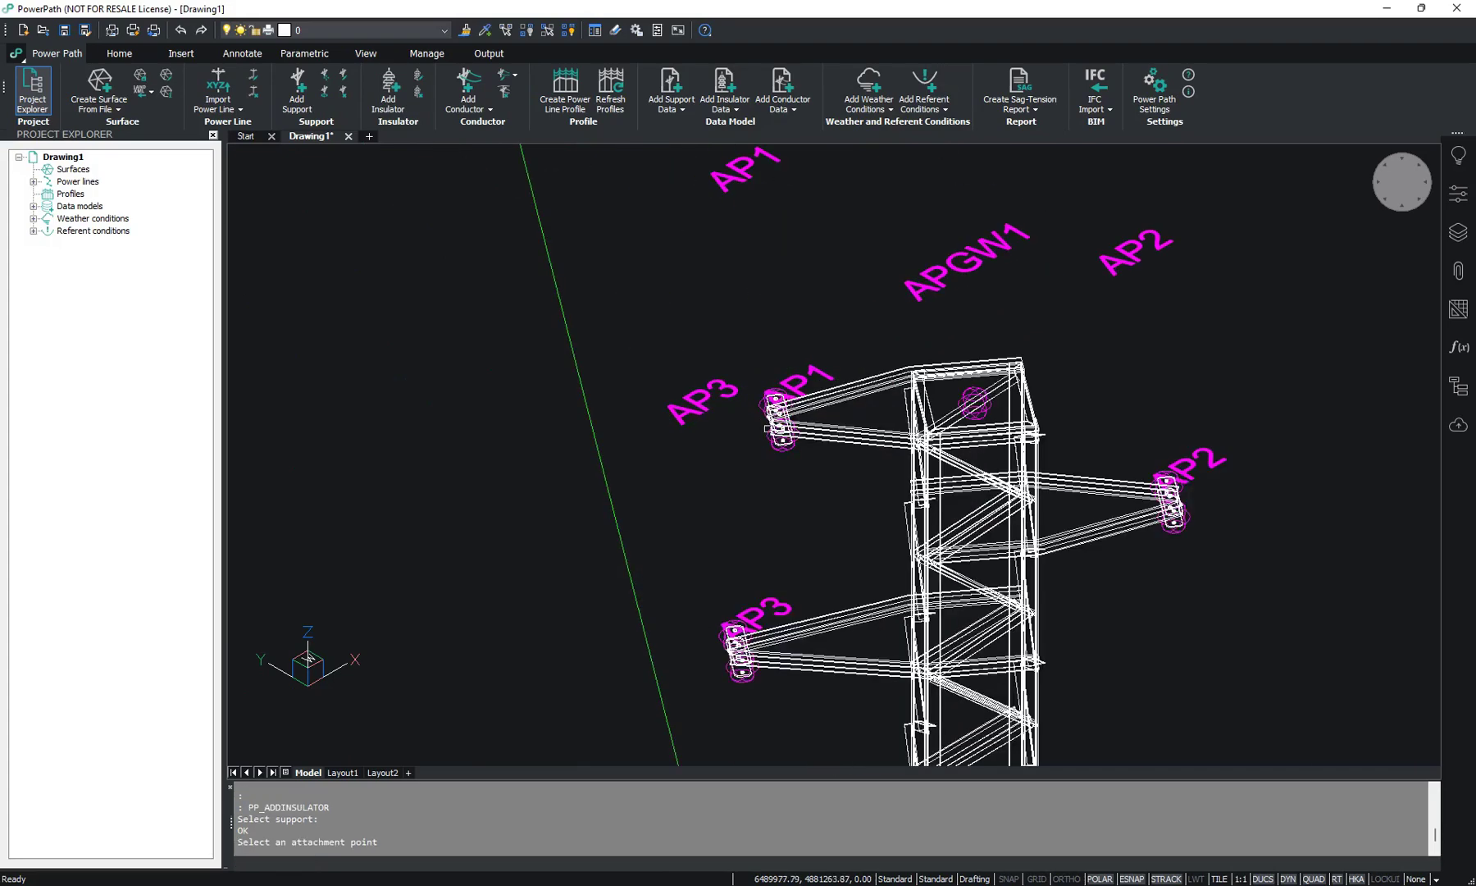
{"action": "scroll", "coordinate": [732, 621], "scroll_direction": "up", "scroll_amount": 3}
Add a Strain insulator at AP3, applied to all same-model supports, then begin editing insulators.
{"action": "left_click", "coordinate": [745, 627]}
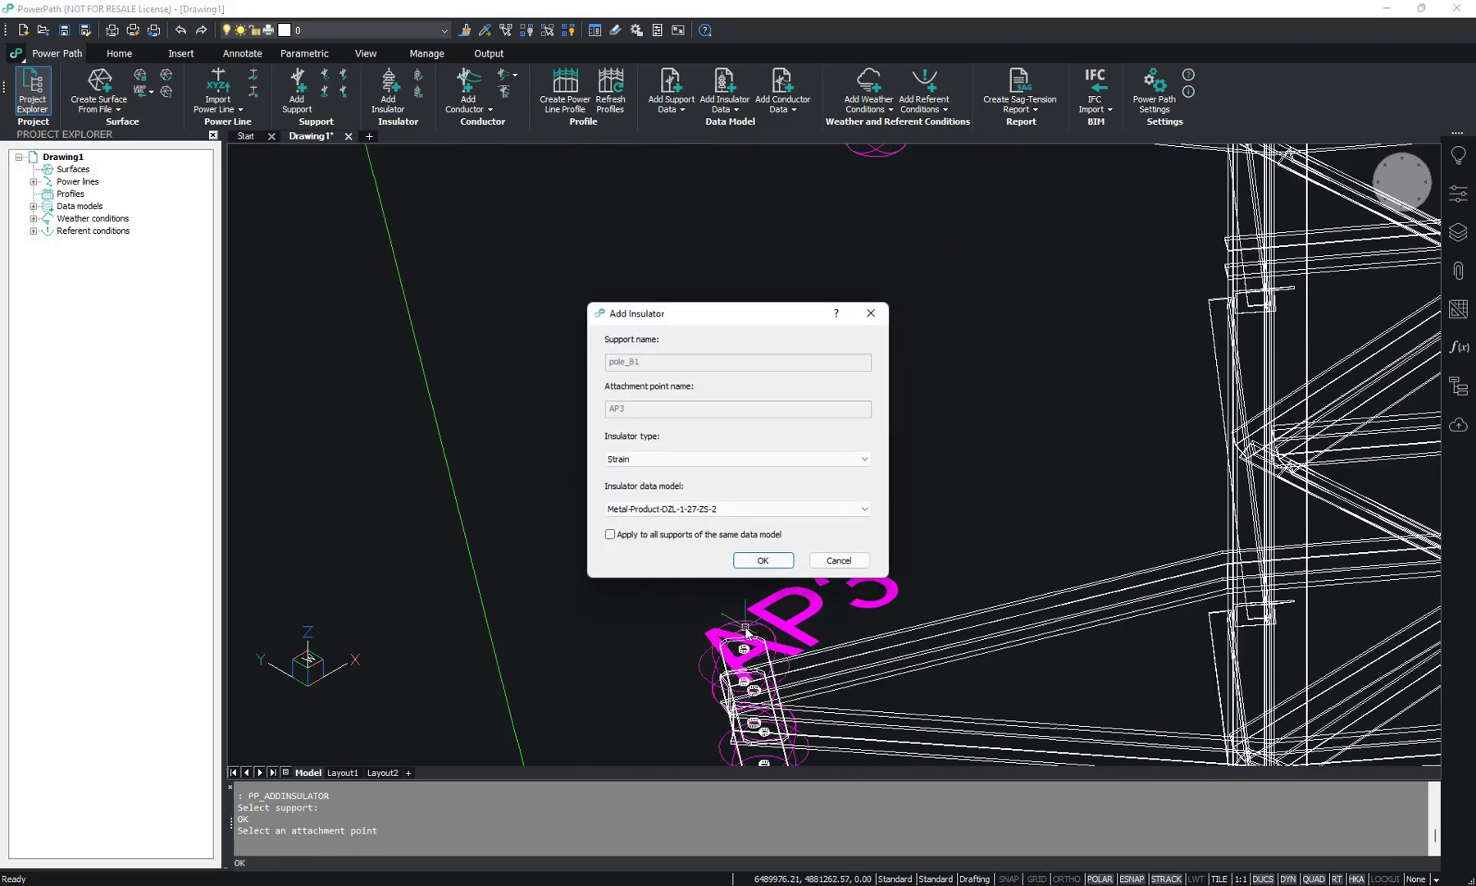
{"action": "left_click", "coordinate": [677, 458]}
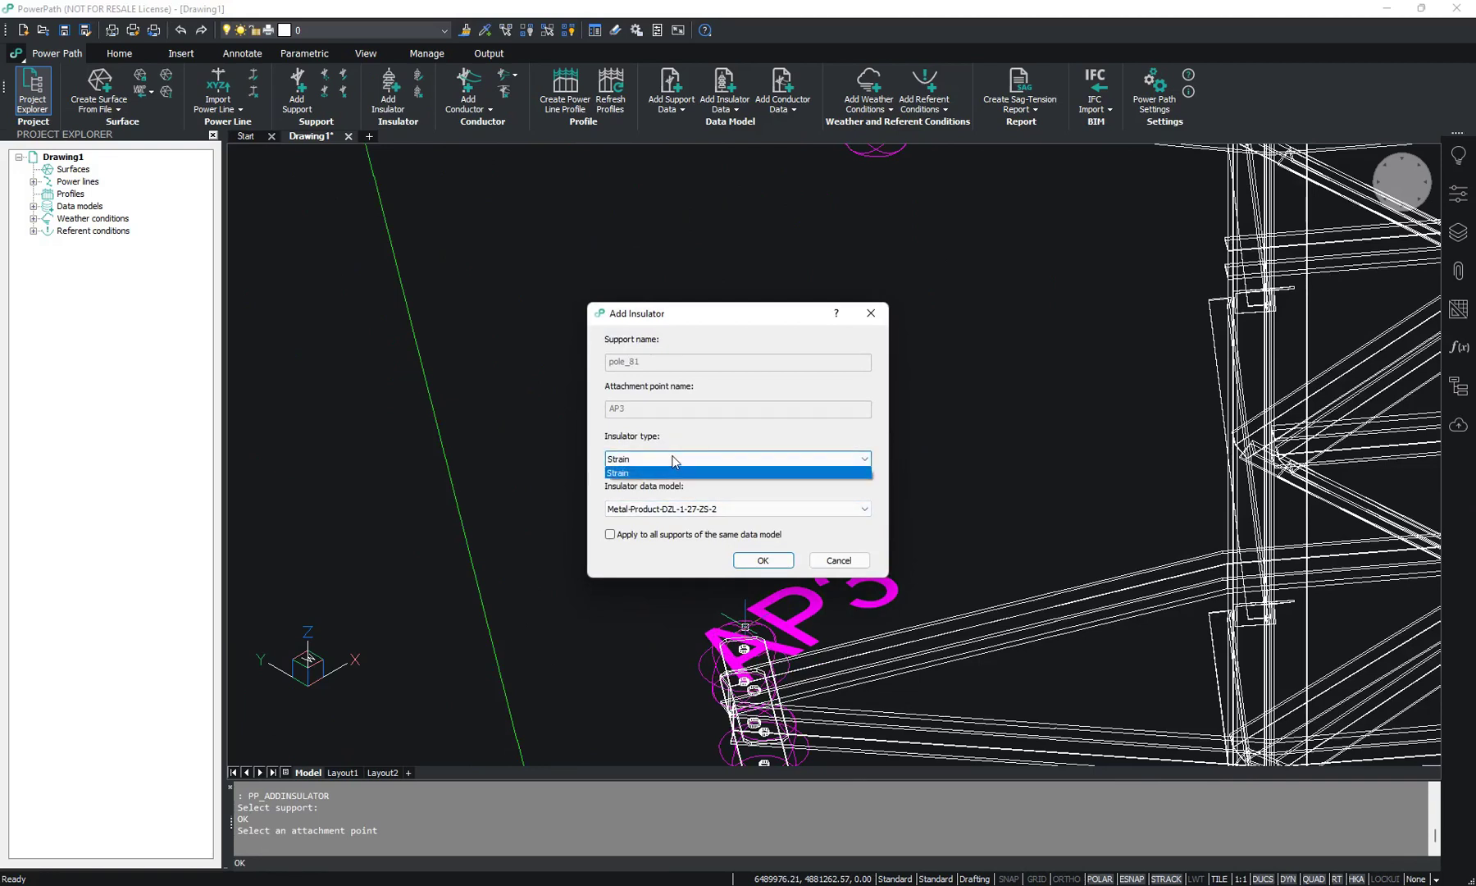
{"action": "left_click", "coordinate": [673, 460]}
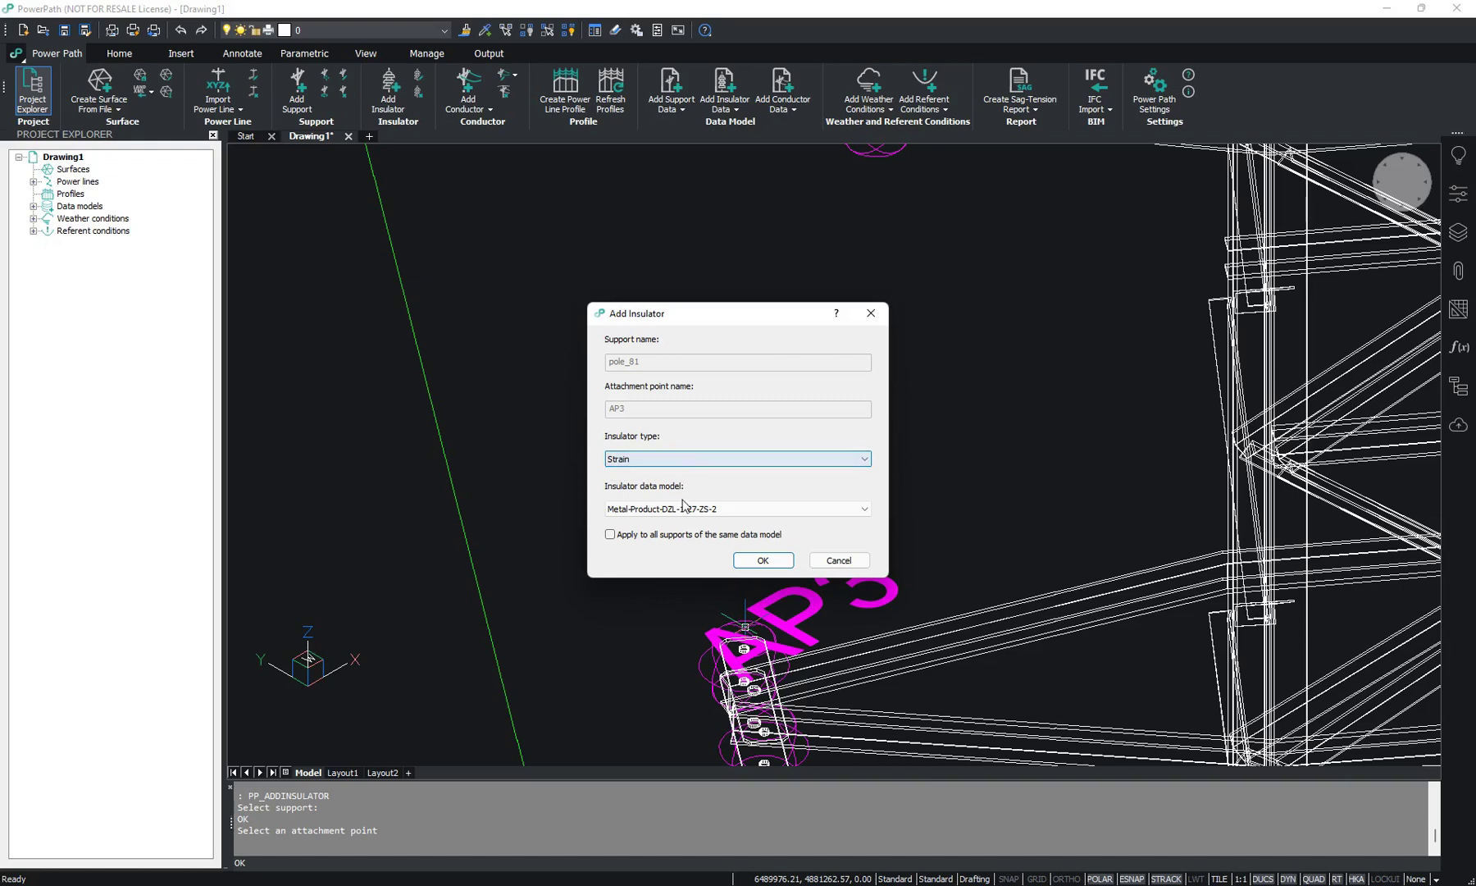
{"action": "left_click", "coordinate": [697, 534]}
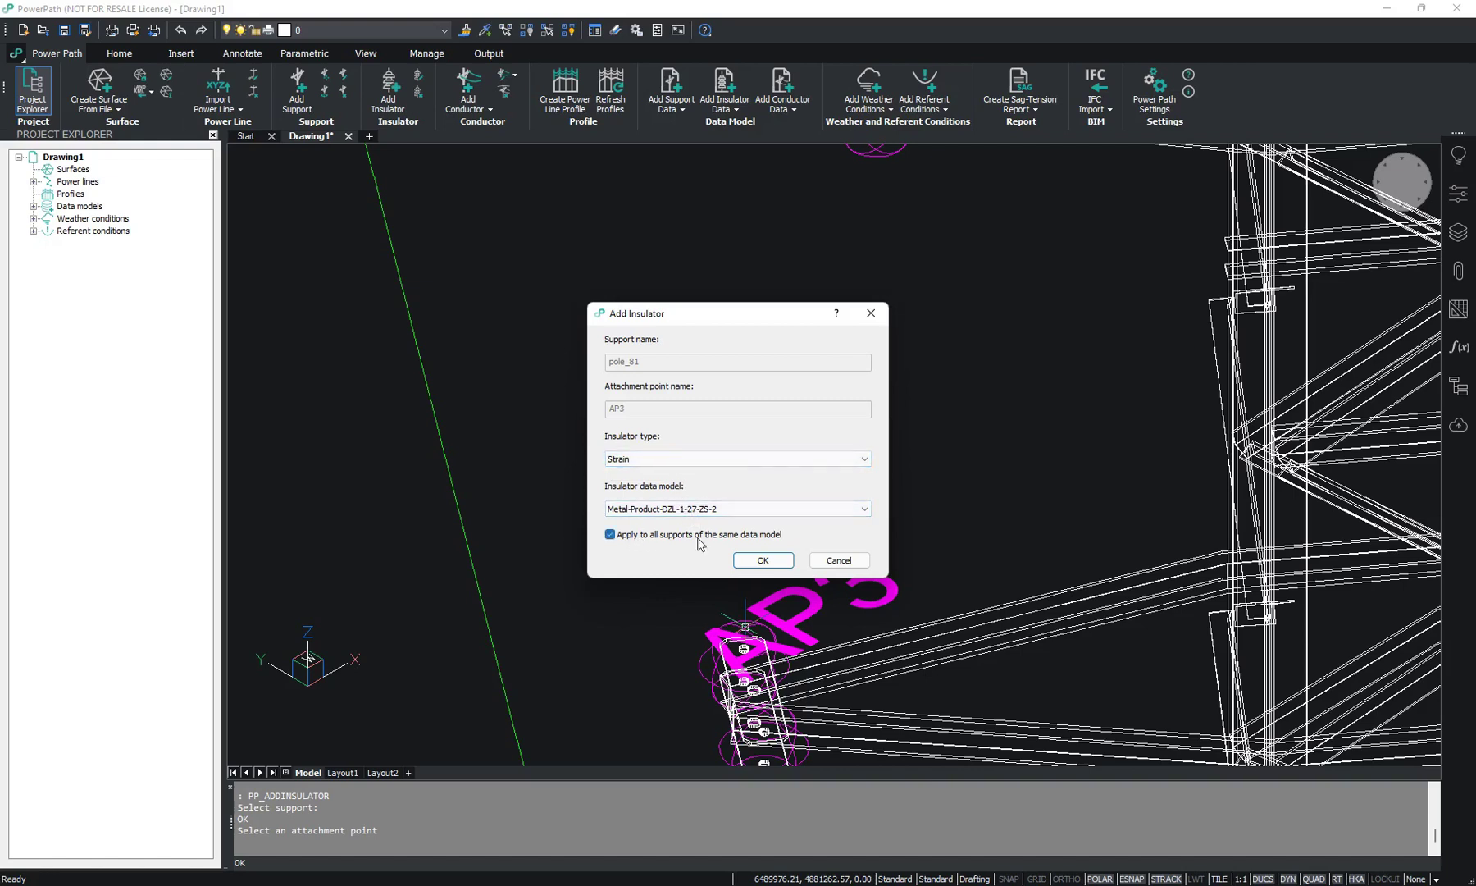
{"action": "left_click", "coordinate": [763, 561]}
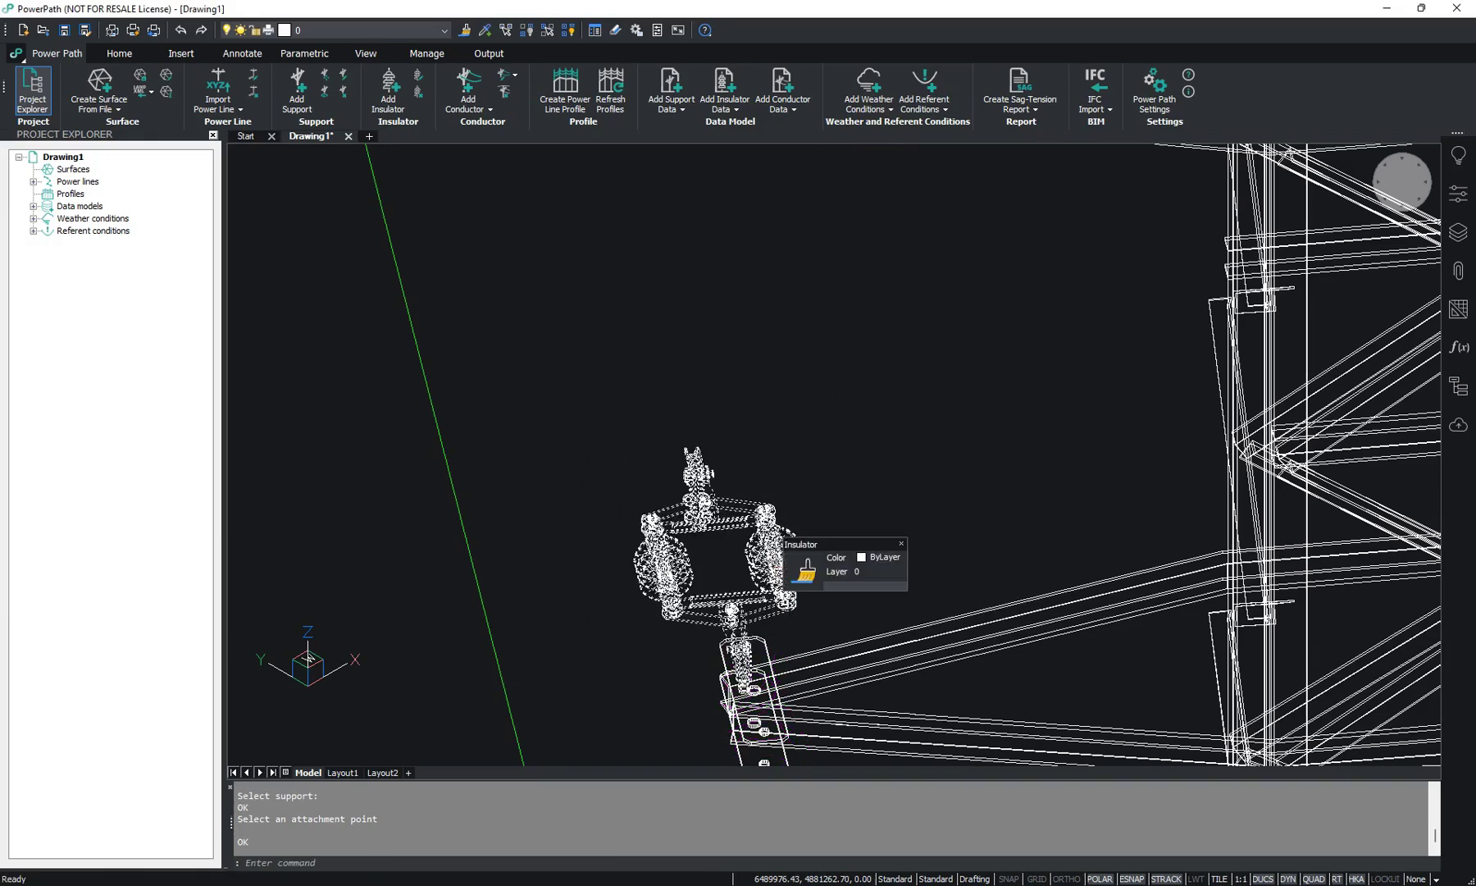
{"action": "scroll", "coordinate": [886, 478], "scroll_direction": "down", "scroll_amount": 5}
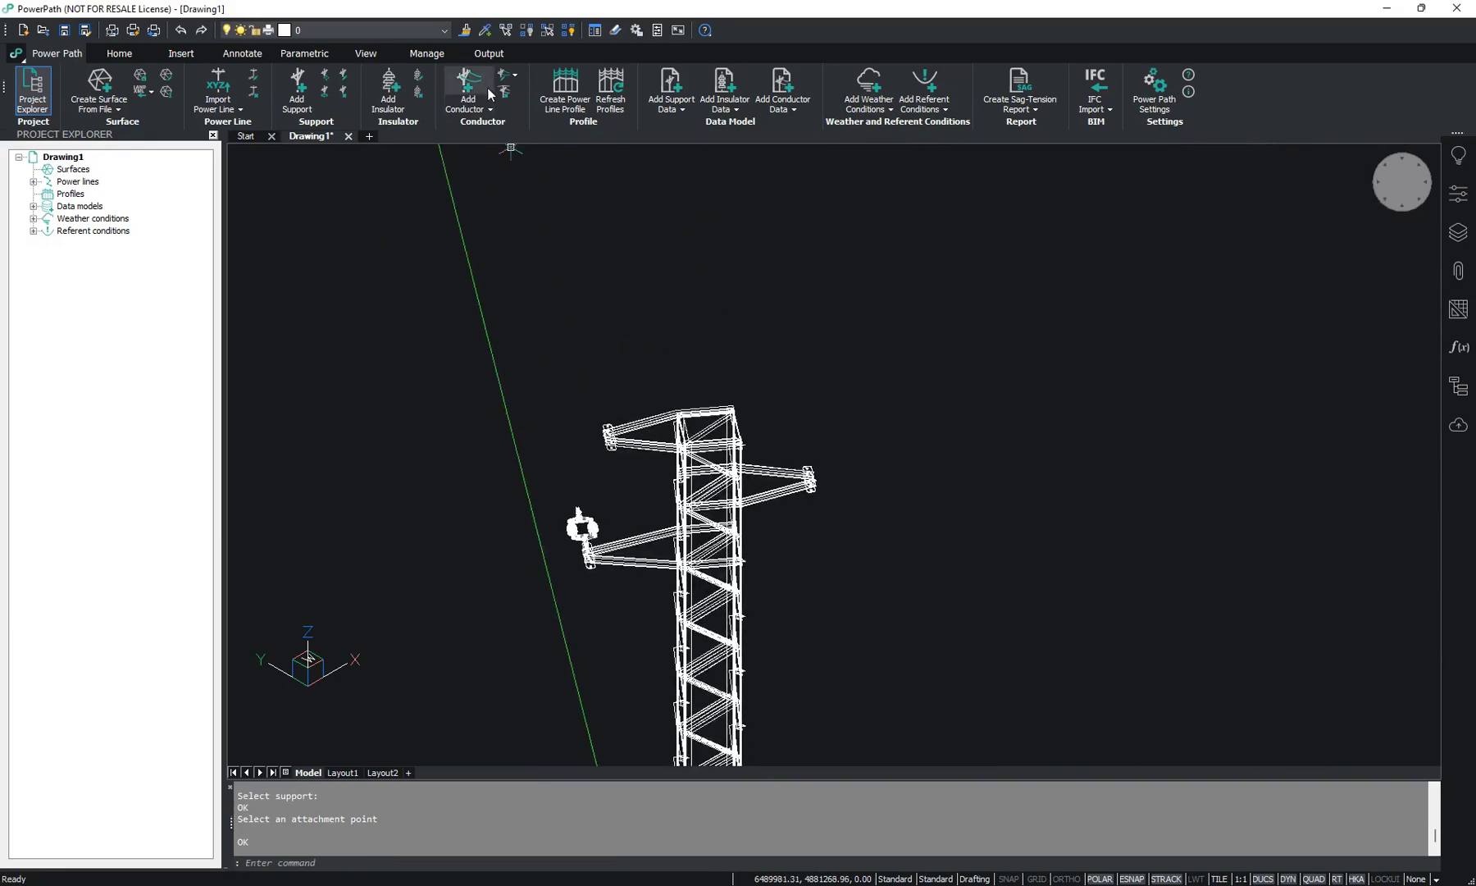
{"action": "left_click", "coordinate": [419, 76]}
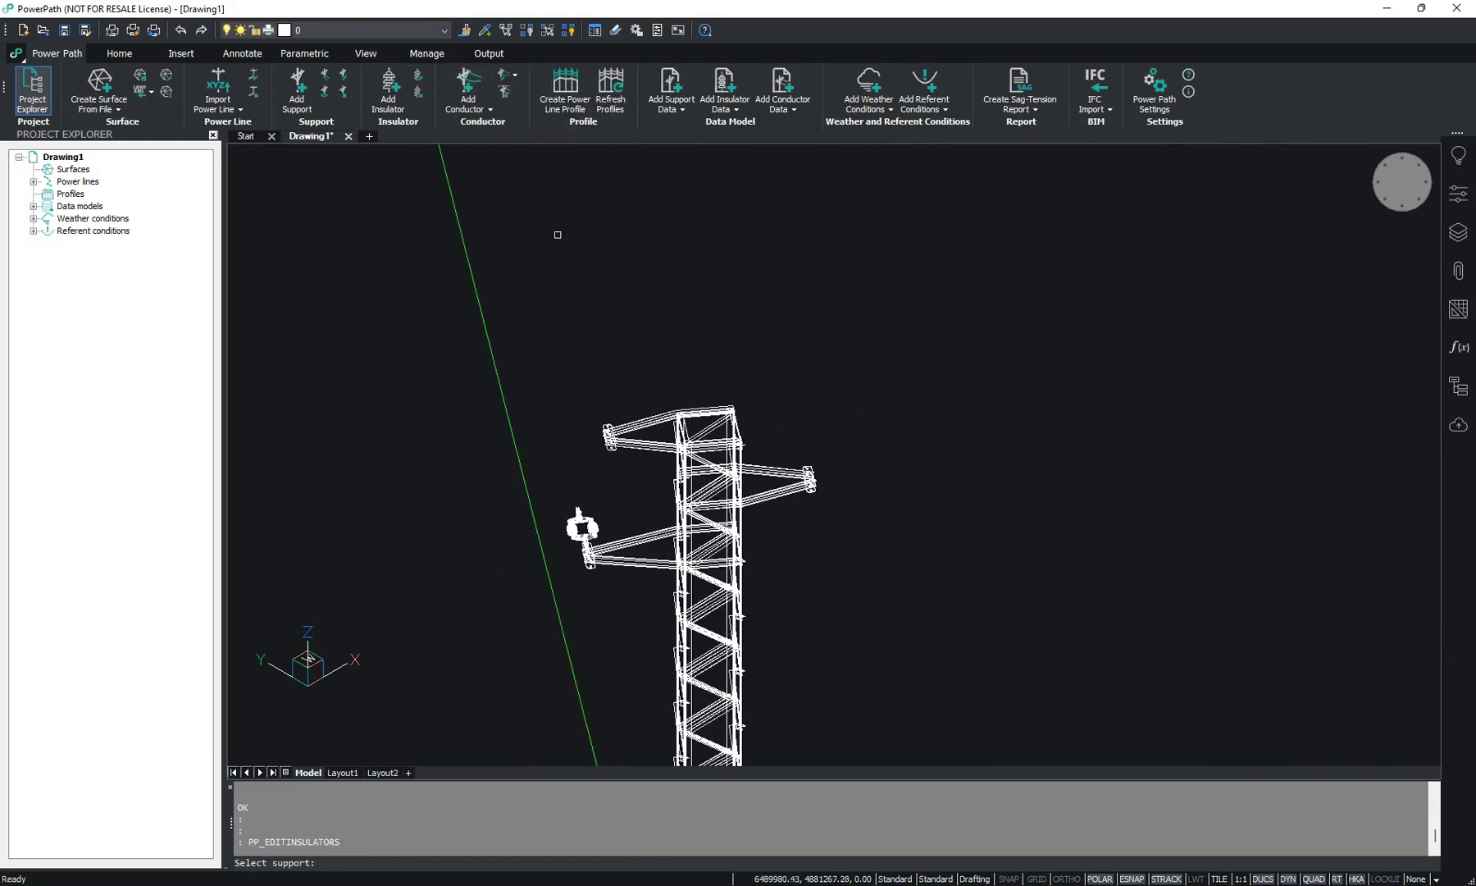
Pick pole_81's tower and give rows 1–3 Metal-Product-DZL-1-27-ZS-2 insulators.
{"action": "left_click", "coordinate": [695, 450]}
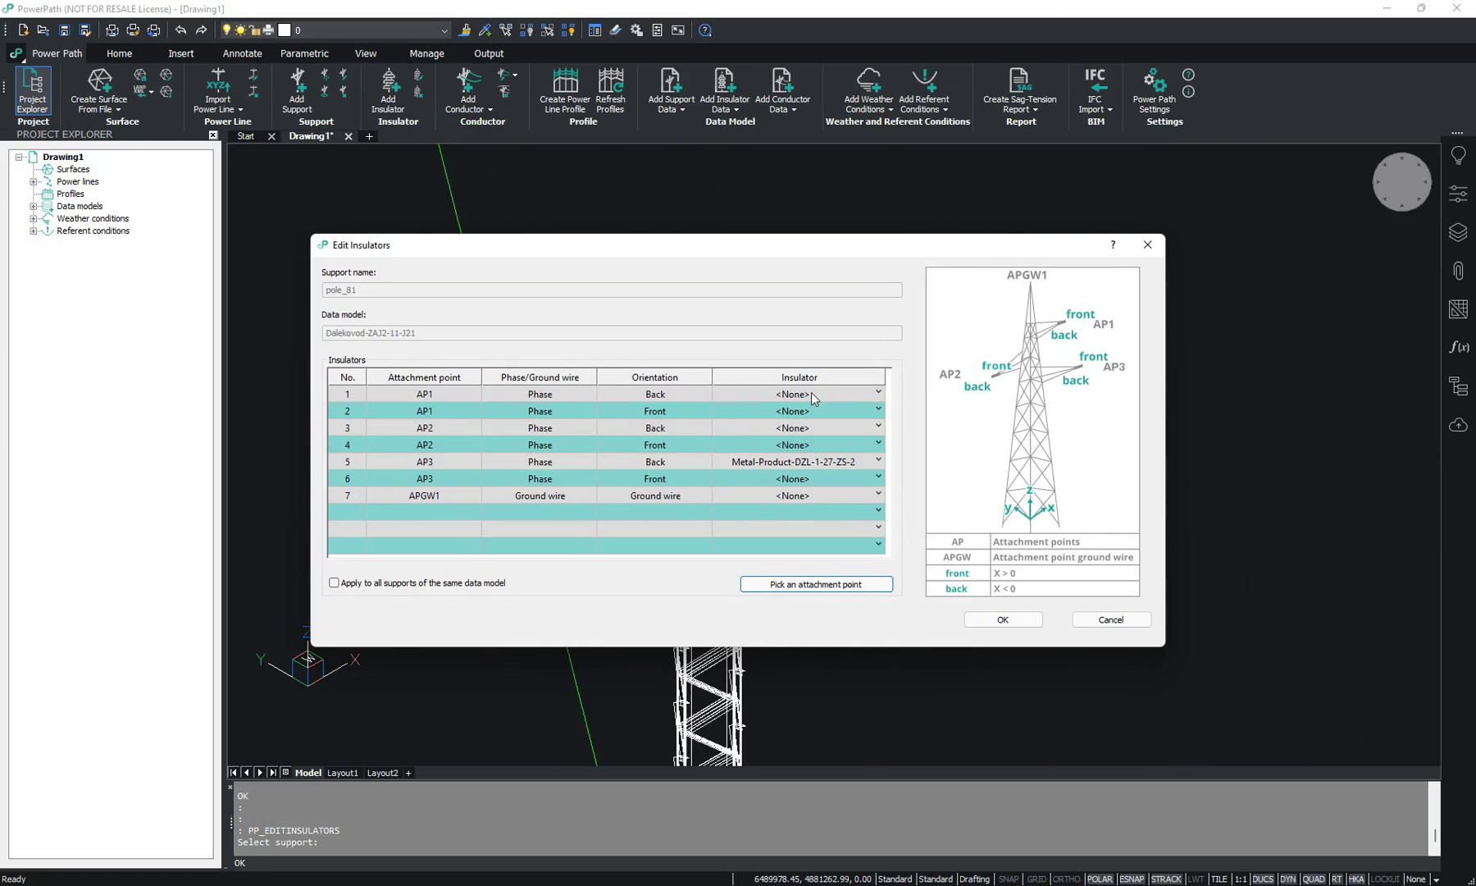
{"action": "left_click", "coordinate": [811, 392]}
{"action": "left_click", "coordinate": [808, 423]}
{"action": "left_click", "coordinate": [802, 410]}
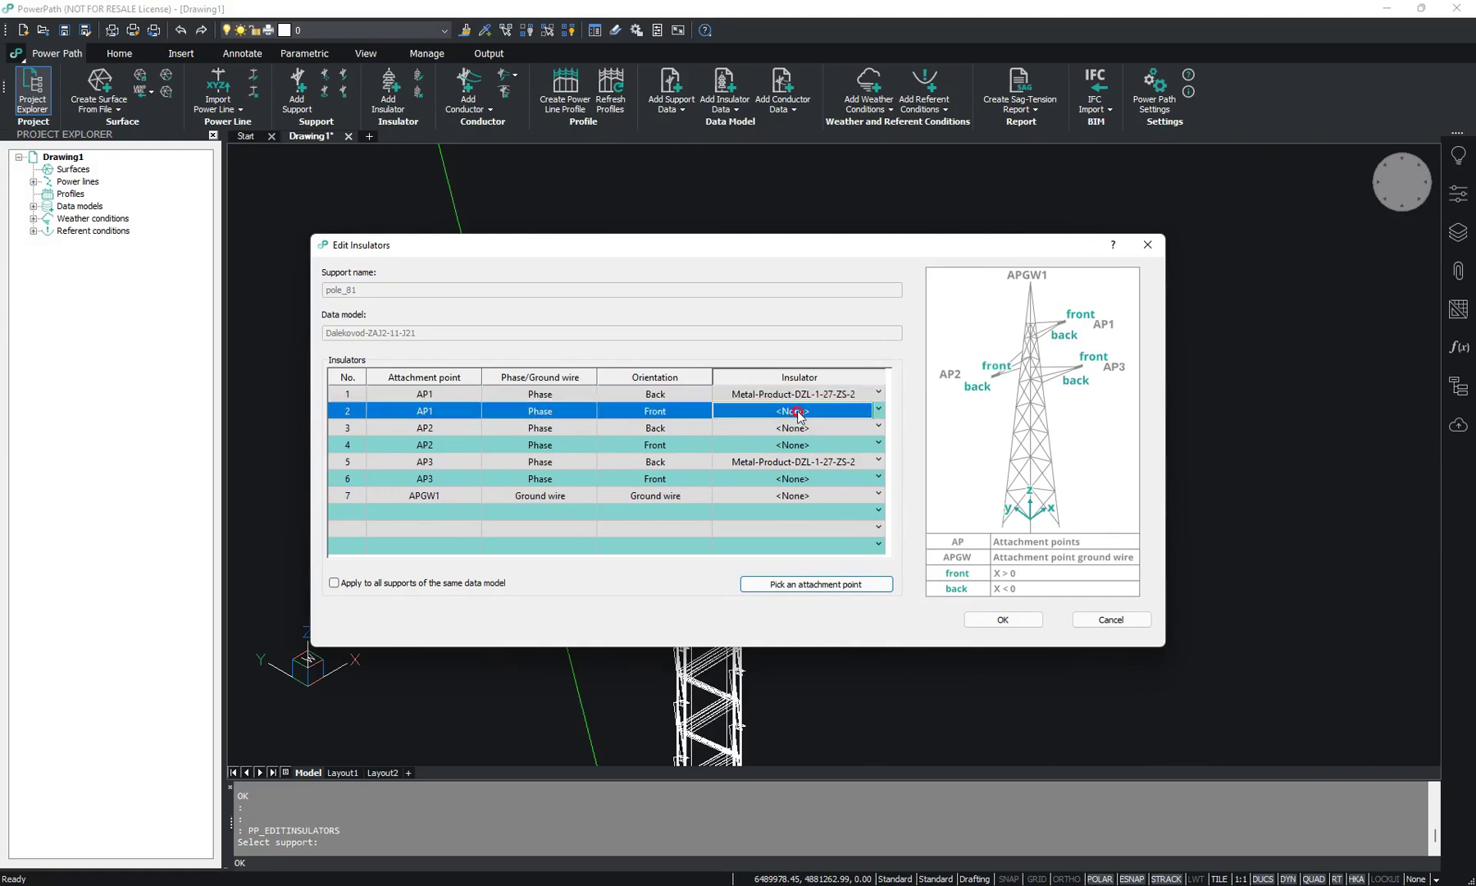
{"action": "left_click", "coordinate": [792, 435]}
{"action": "left_click", "coordinate": [791, 428]}
{"action": "left_click", "coordinate": [776, 452]}
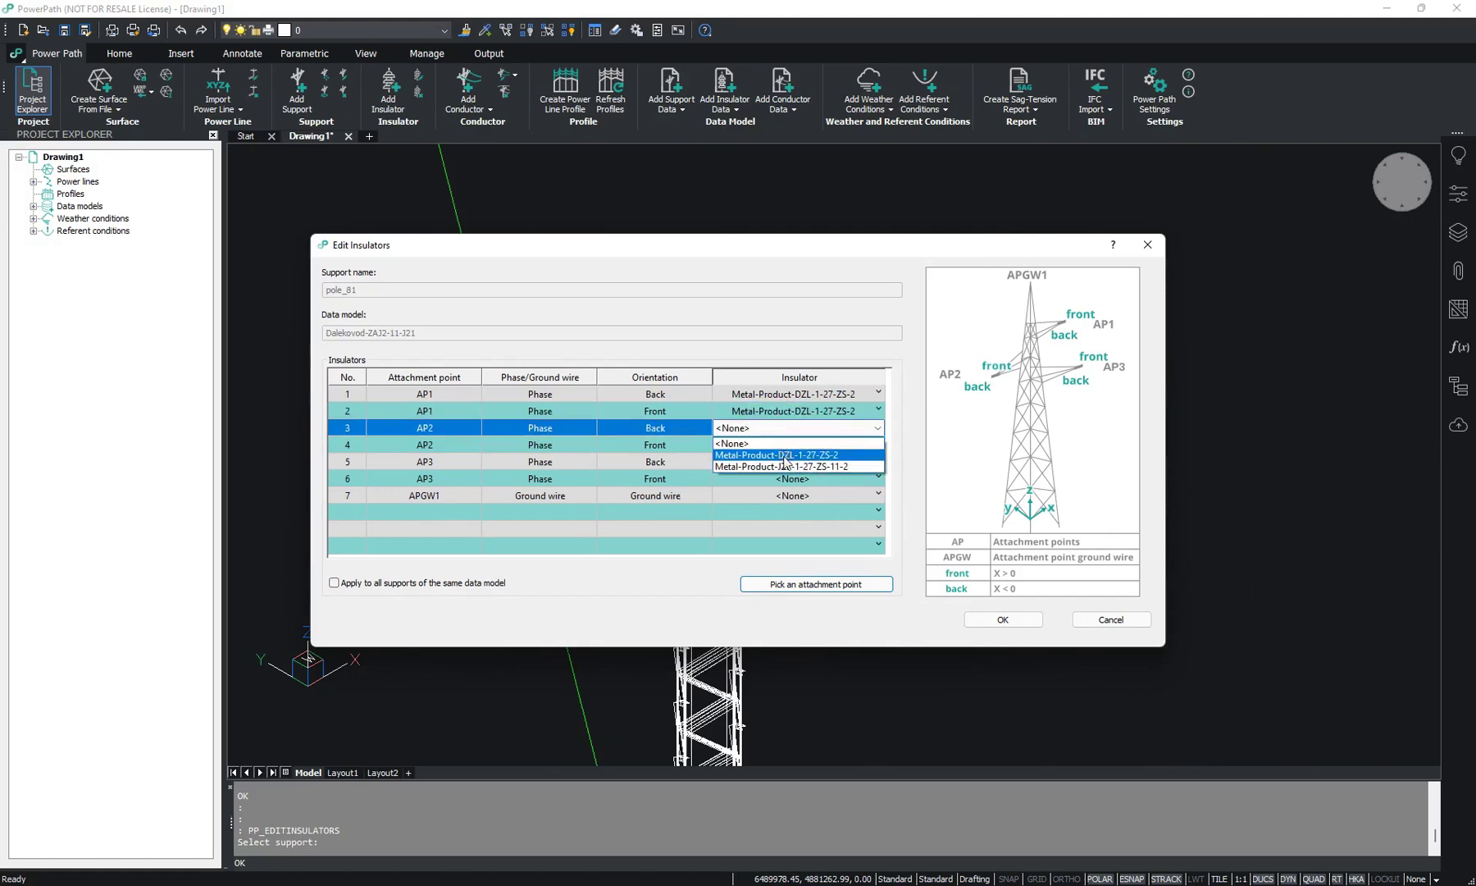
{"action": "left_click", "coordinate": [791, 445]}
Give the remaining phase rows Metal-Product-DZL-1-27-ZS-2 and APGW1 a Clamp-Placeholder, then confirm.
{"action": "left_click", "coordinate": [776, 469]}
{"action": "left_click", "coordinate": [792, 482]}
{"action": "left_click", "coordinate": [792, 482]}
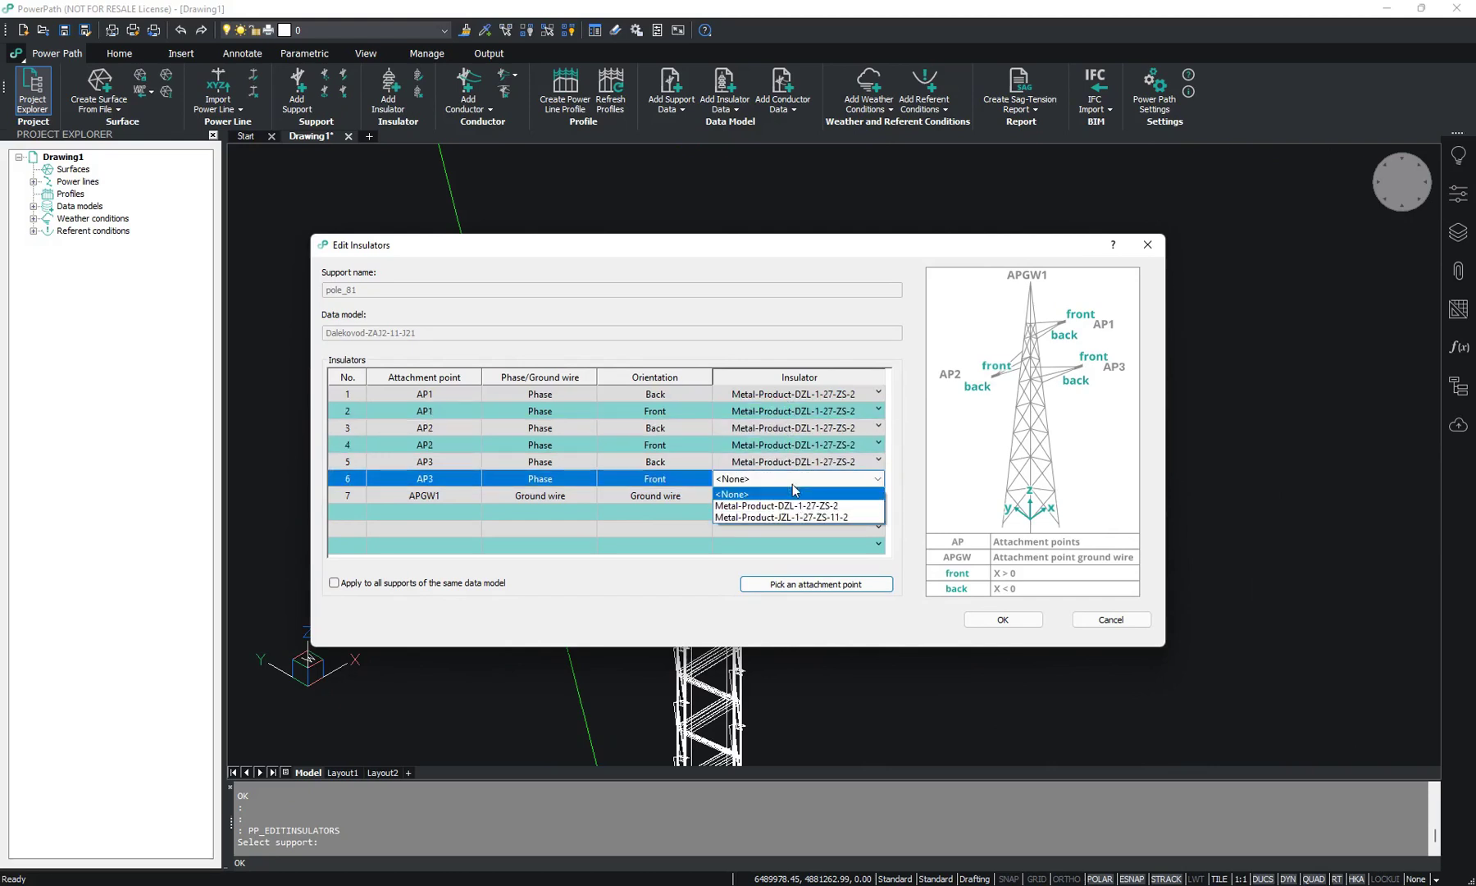
{"action": "left_click", "coordinate": [794, 508]}
{"action": "left_click", "coordinate": [792, 495]}
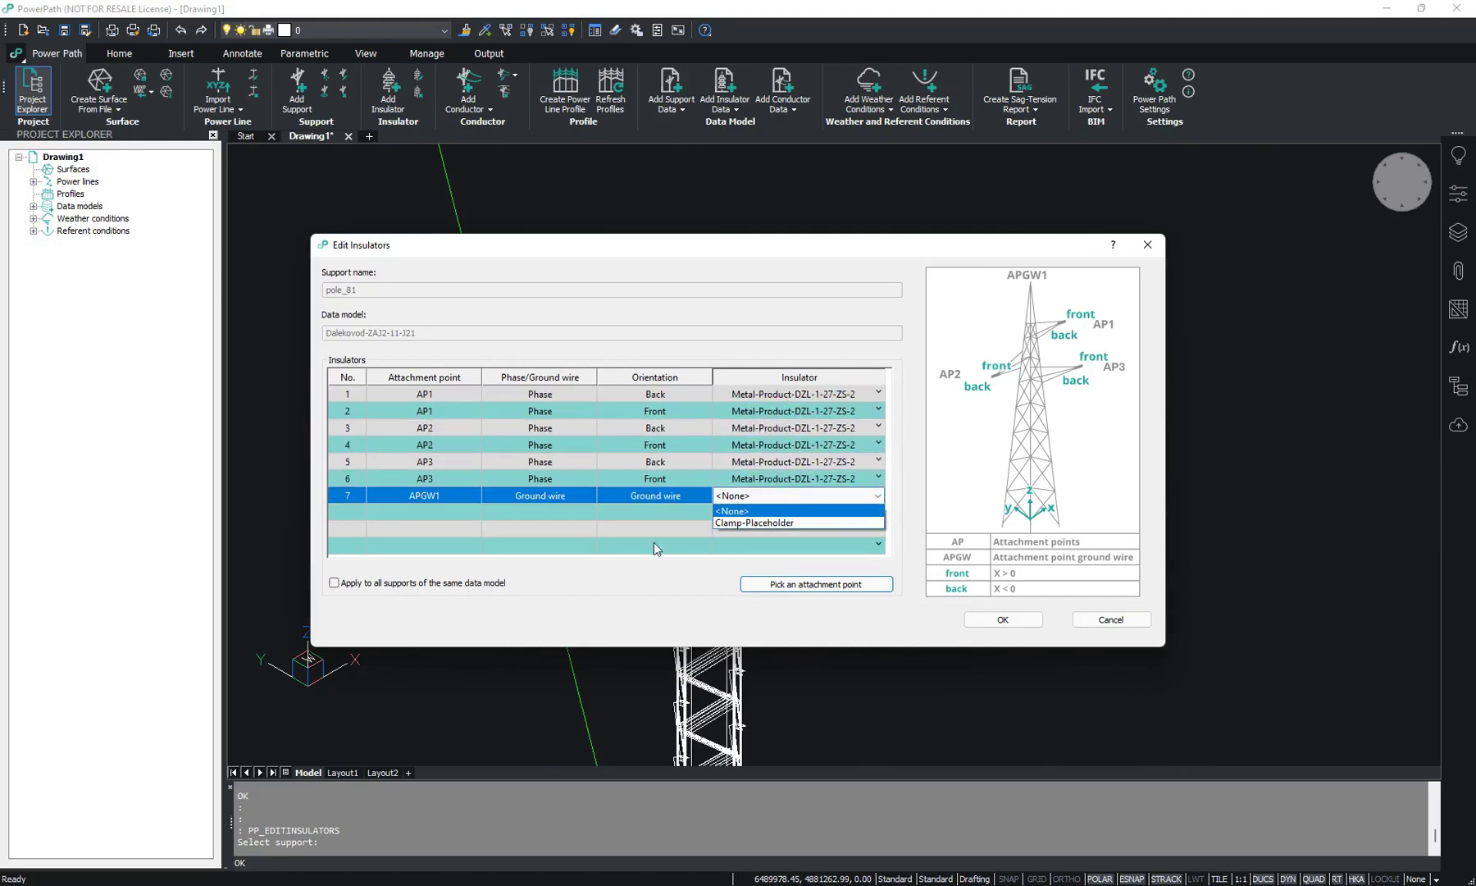
{"action": "left_click", "coordinate": [764, 523]}
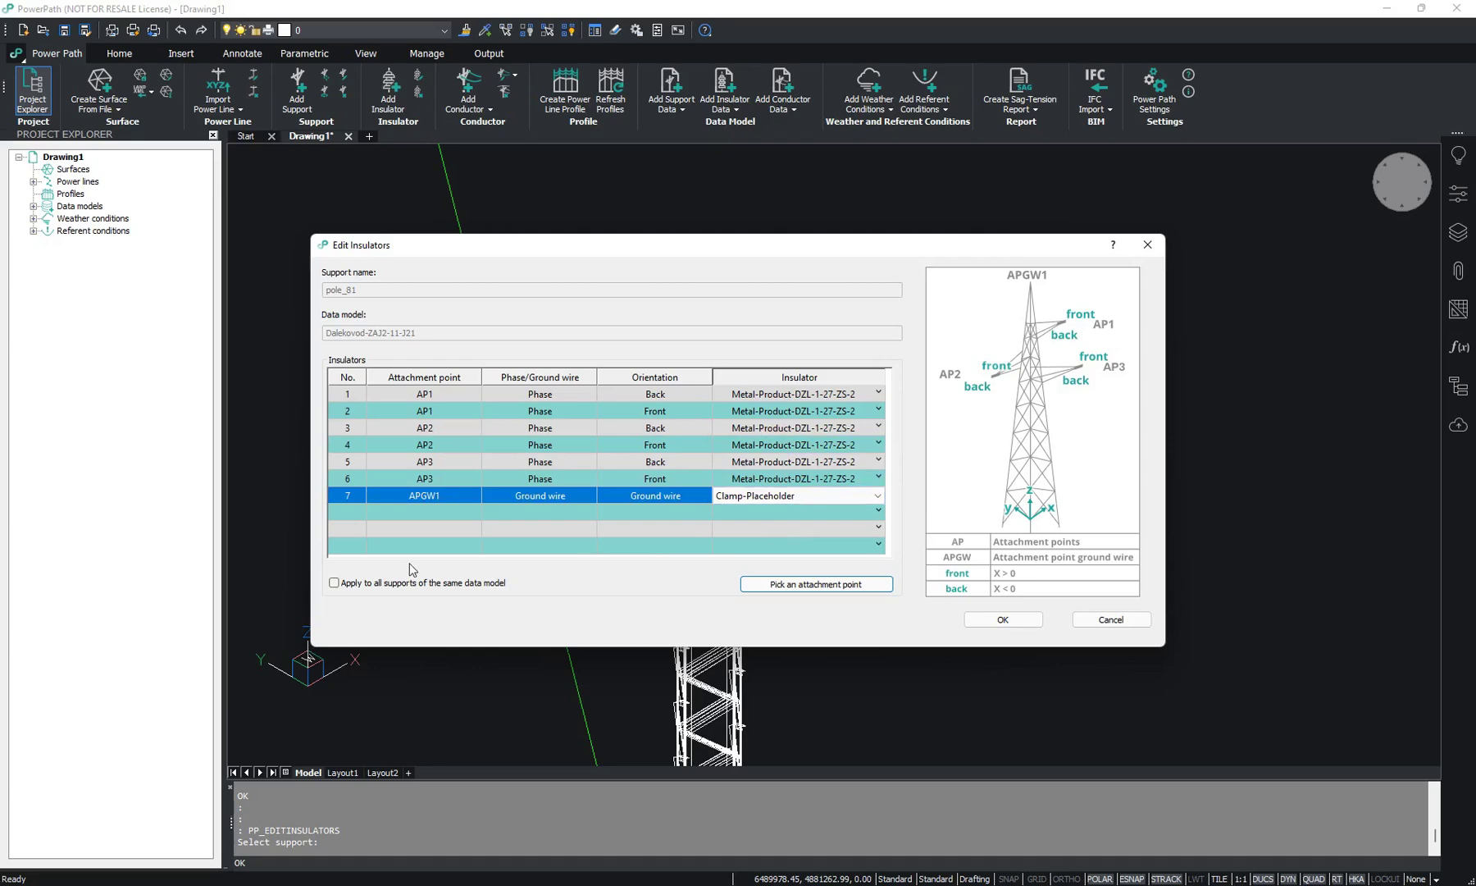
{"action": "left_click", "coordinate": [342, 587]}
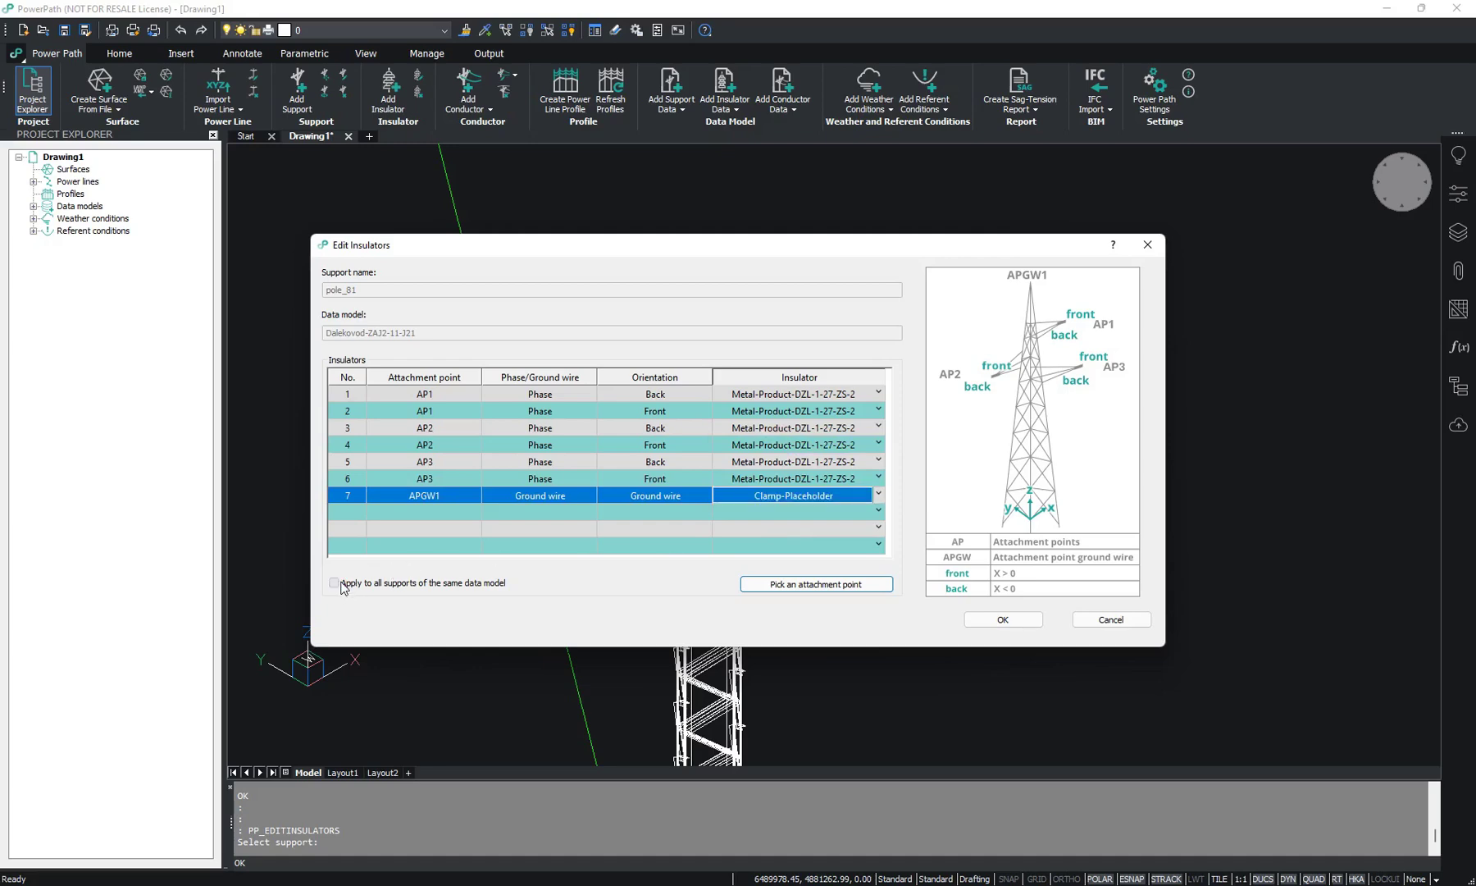
{"action": "left_click", "coordinate": [1002, 619]}
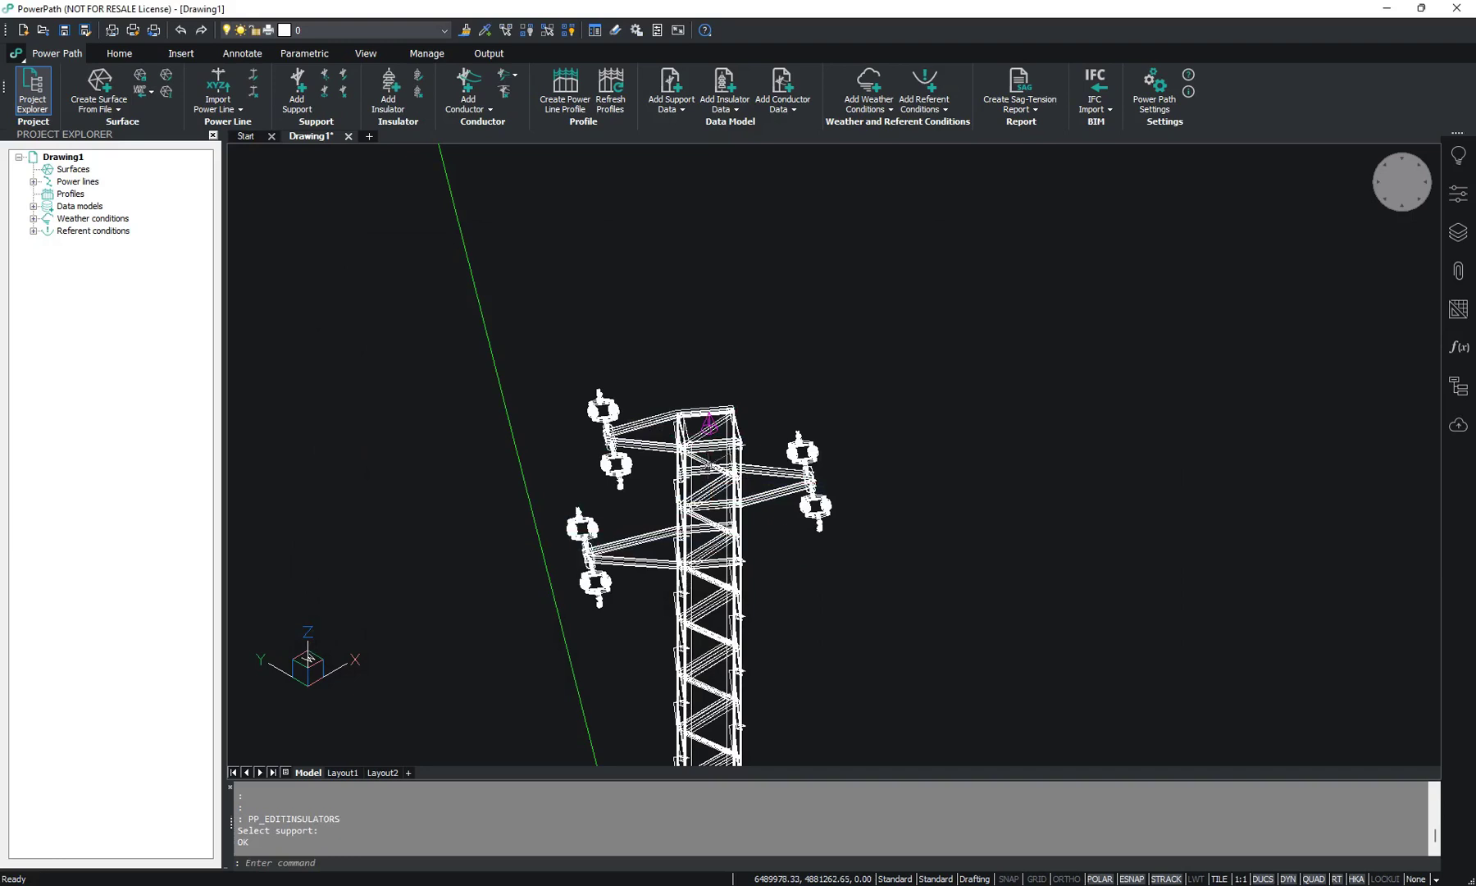
Pan to pole_79 and select it for insulator editing.
{"action": "scroll", "coordinate": [718, 490], "scroll_direction": "down", "scroll_amount": 5}
{"action": "scroll", "coordinate": [717, 489], "scroll_direction": "down", "scroll_amount": 5}
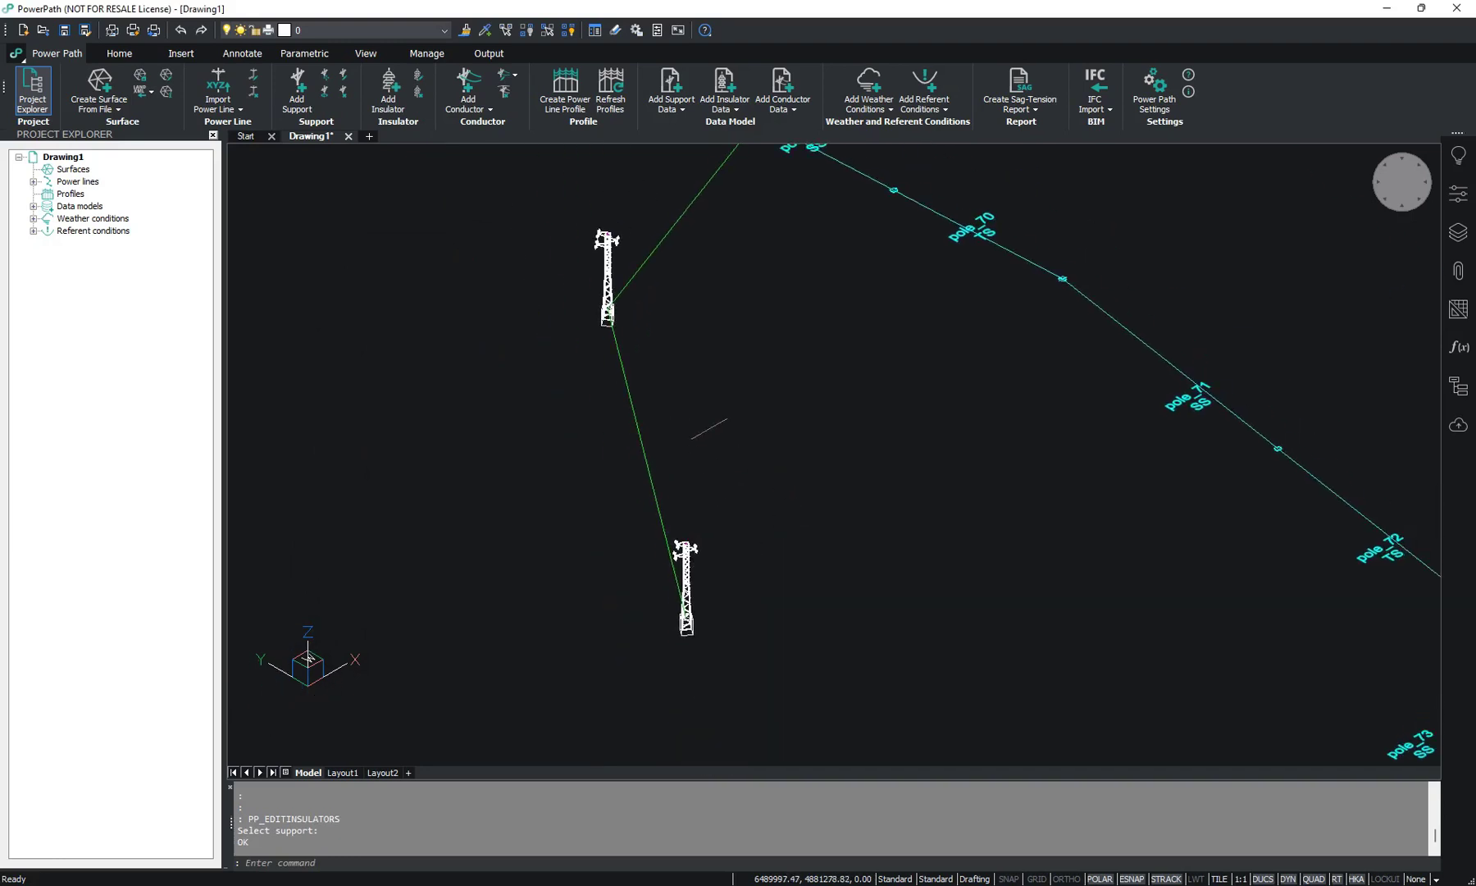
{"action": "scroll", "coordinate": [687, 473], "scroll_direction": "down", "scroll_amount": 2}
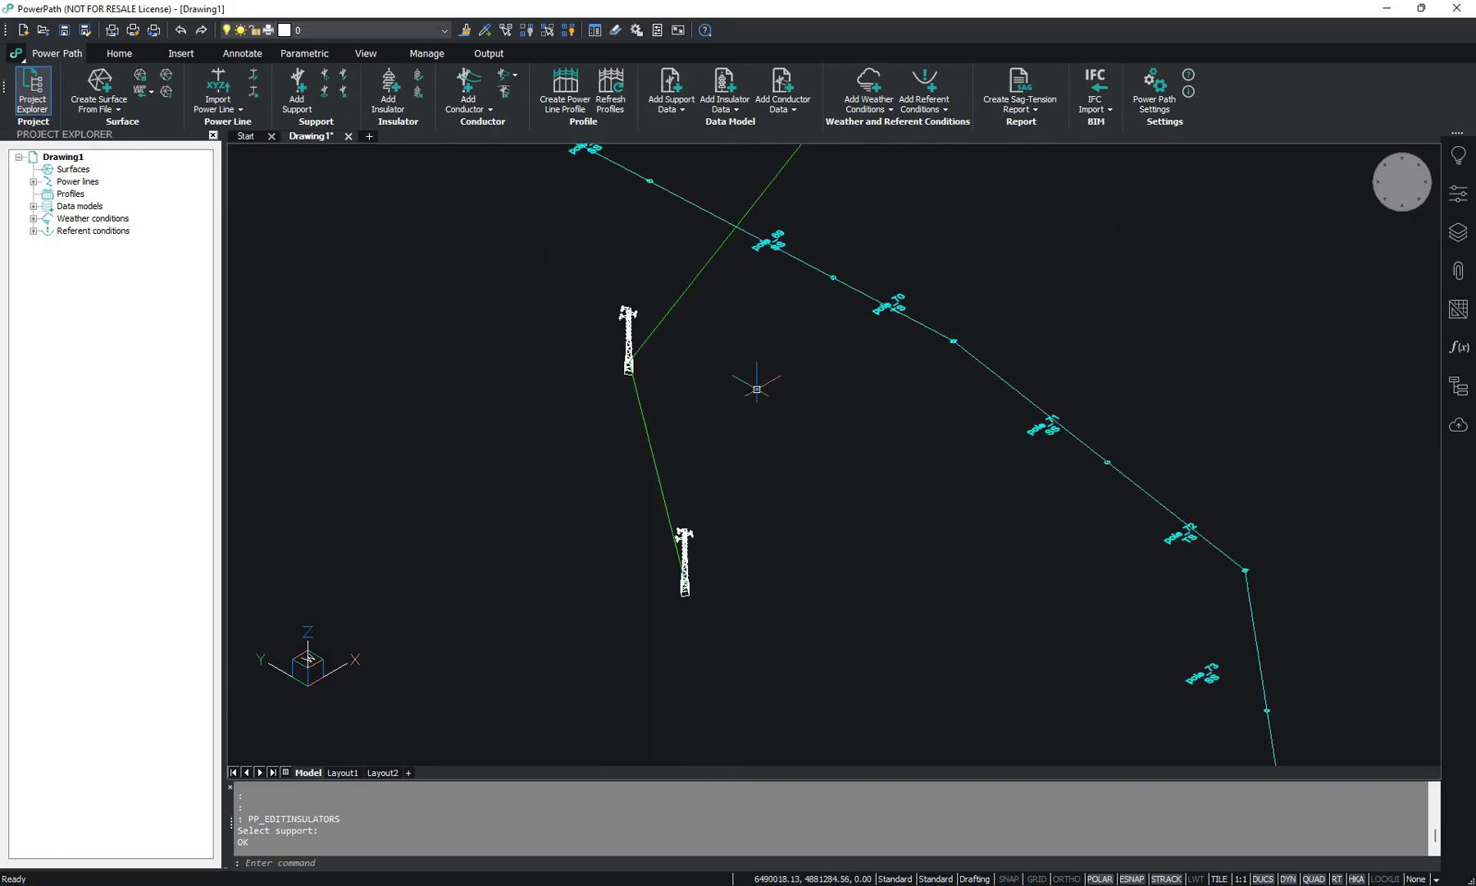
{"action": "scroll", "coordinate": [757, 389], "scroll_direction": "up", "scroll_amount": 5}
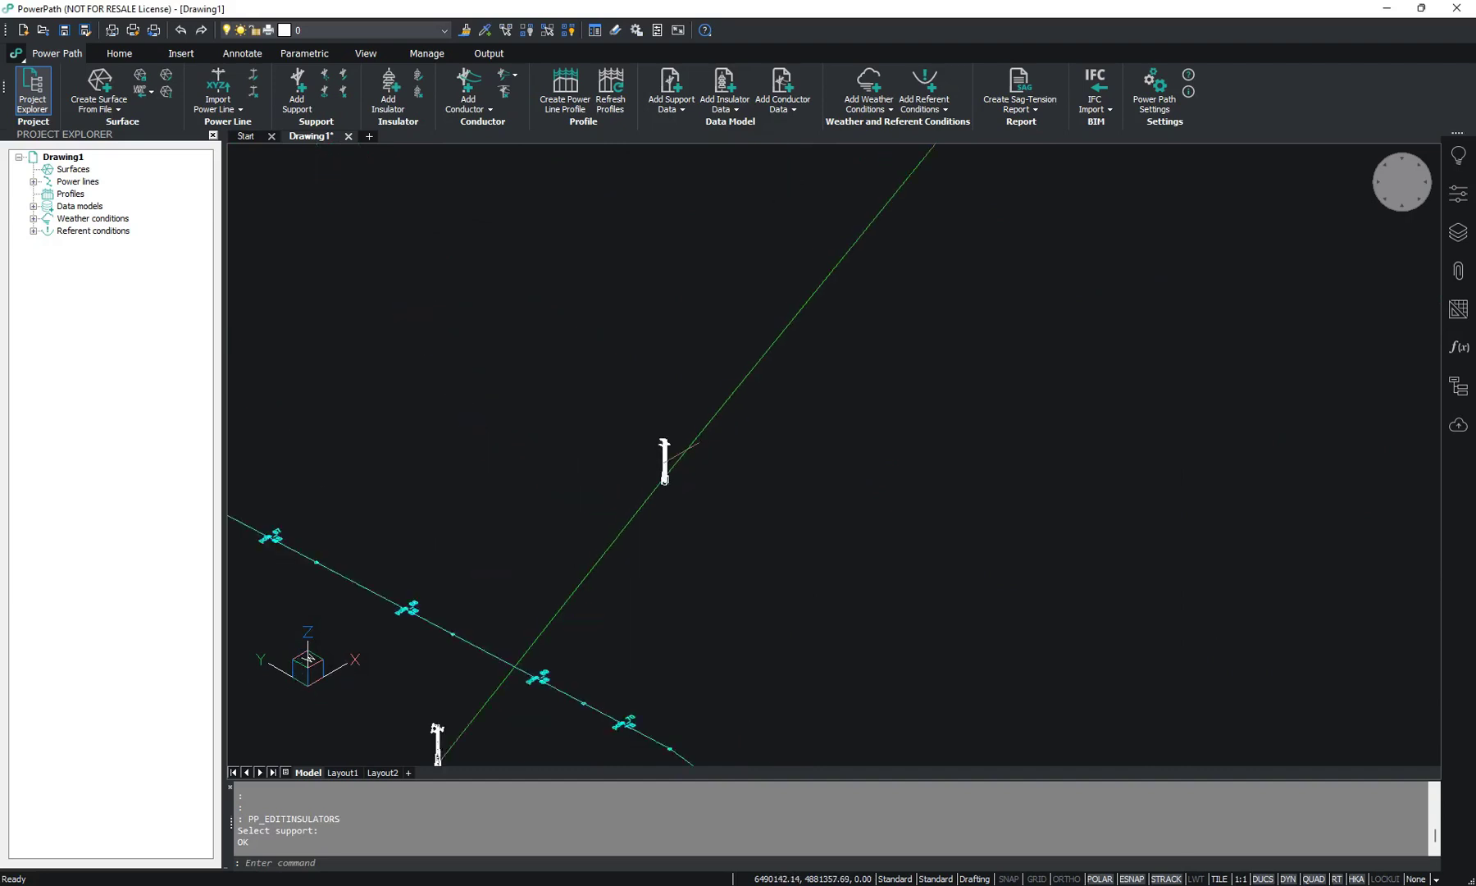
{"action": "scroll", "coordinate": [674, 455], "scroll_direction": "up", "scroll_amount": 3}
{"action": "middle_click_drag", "start_coordinate": [691, 381], "coordinate": [729, 348]}
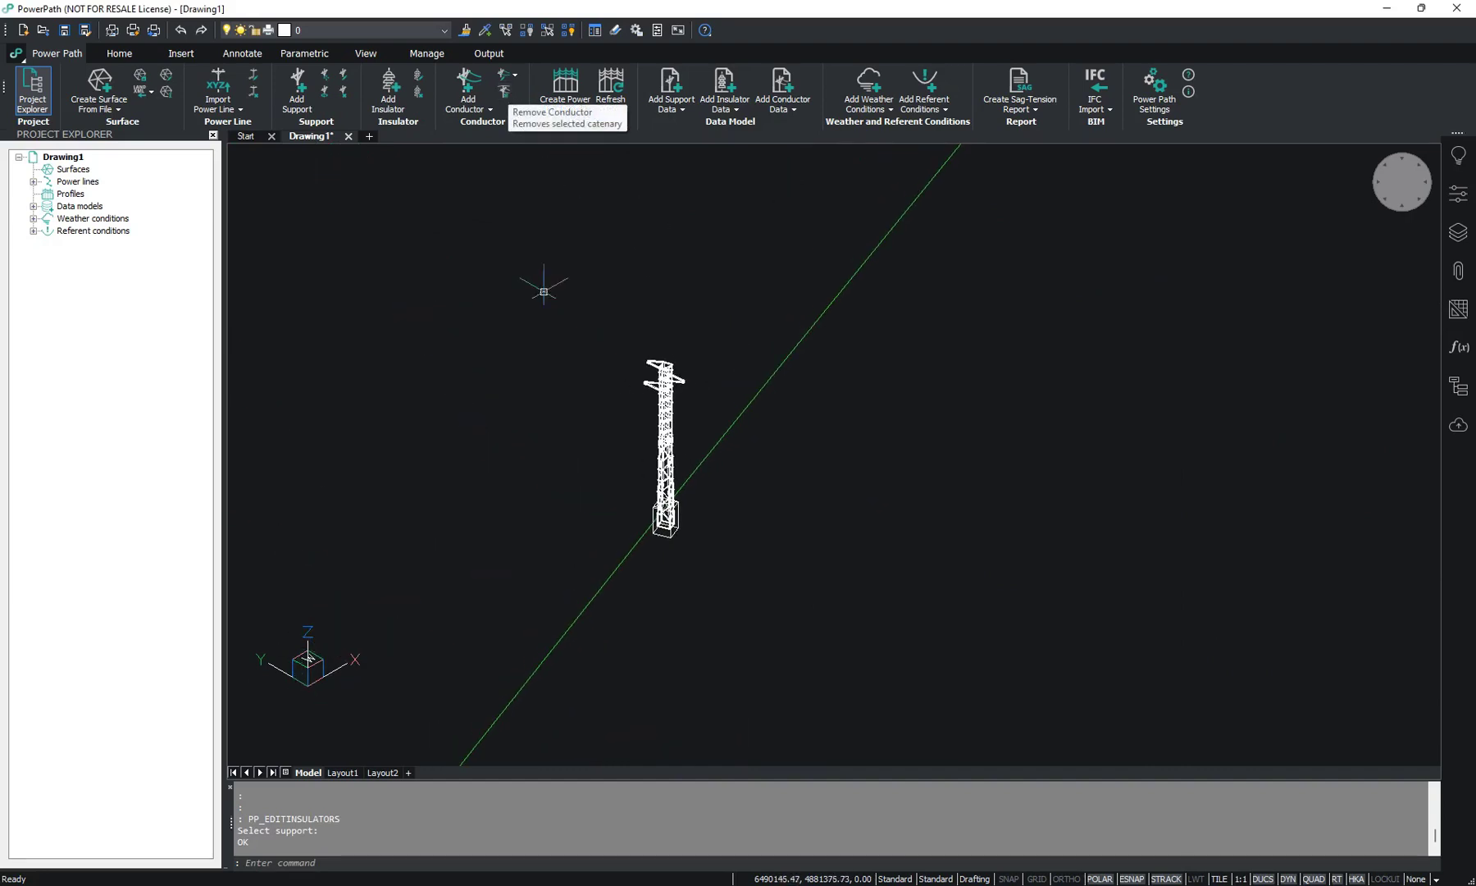
{"action": "left_click", "coordinate": [420, 78]}
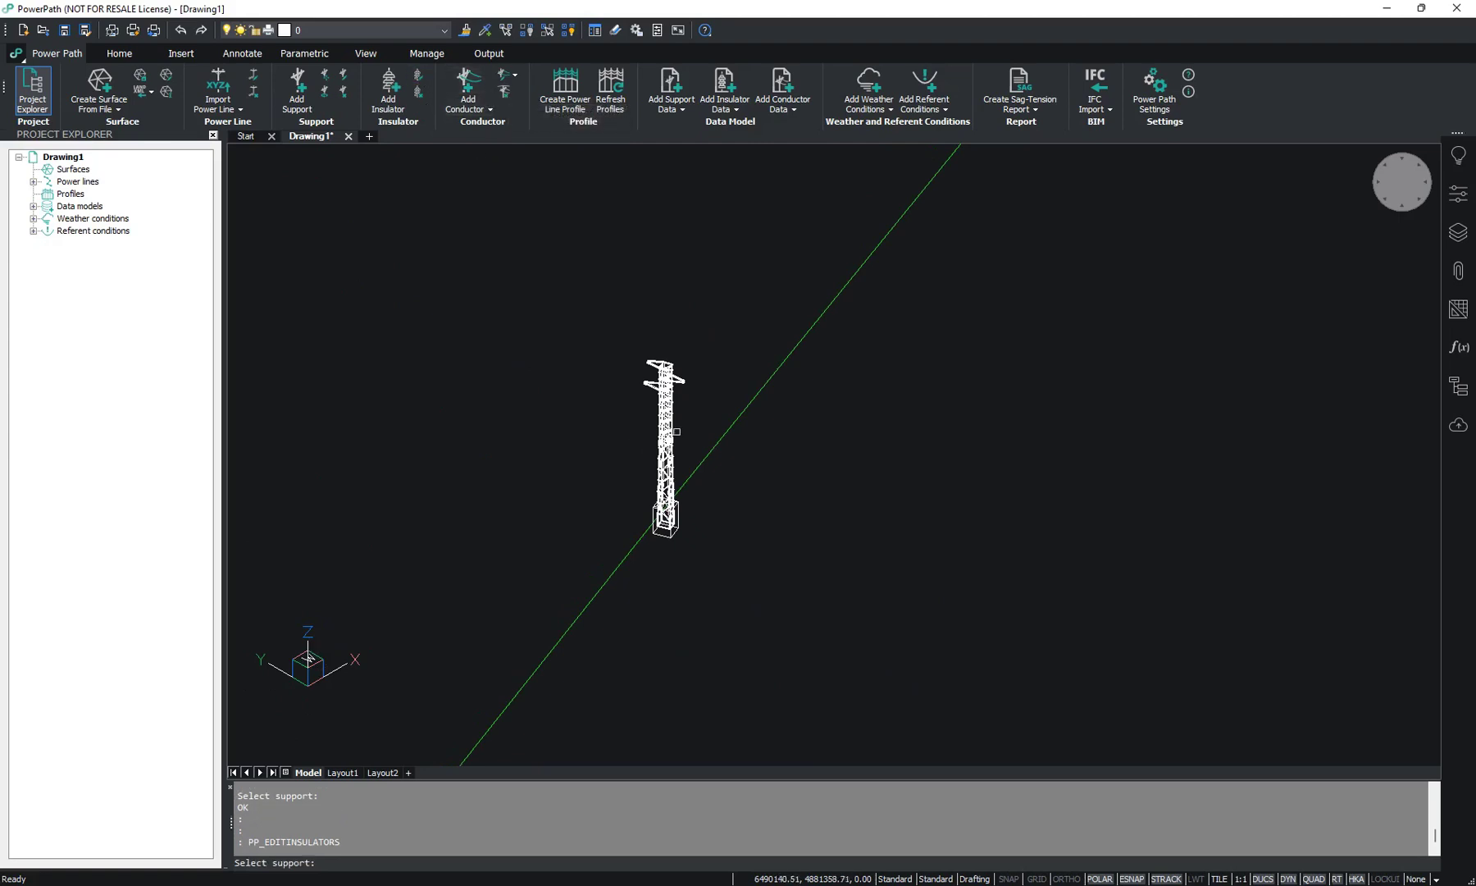
{"action": "left_click", "coordinate": [676, 431]}
Set AP1–AP3 to HUBBEL-80S028-0F09 and APGW1 to Clamp-Placeholder for all same-model supports.
{"action": "left_click", "coordinate": [799, 394]}
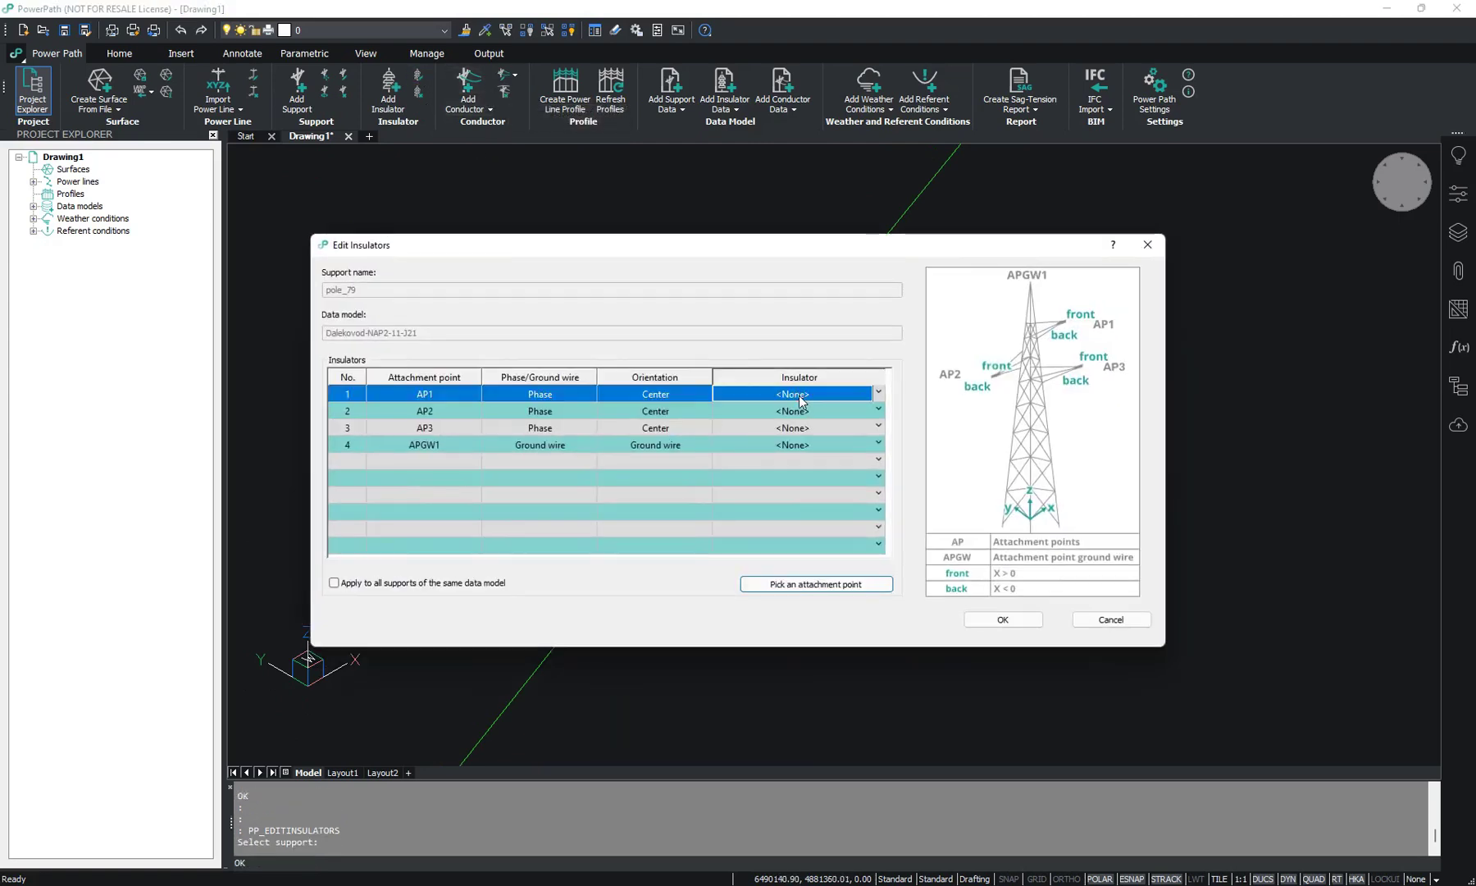
{"action": "left_click", "coordinate": [799, 393]}
{"action": "left_click", "coordinate": [790, 422]}
{"action": "left_click", "coordinate": [788, 414]}
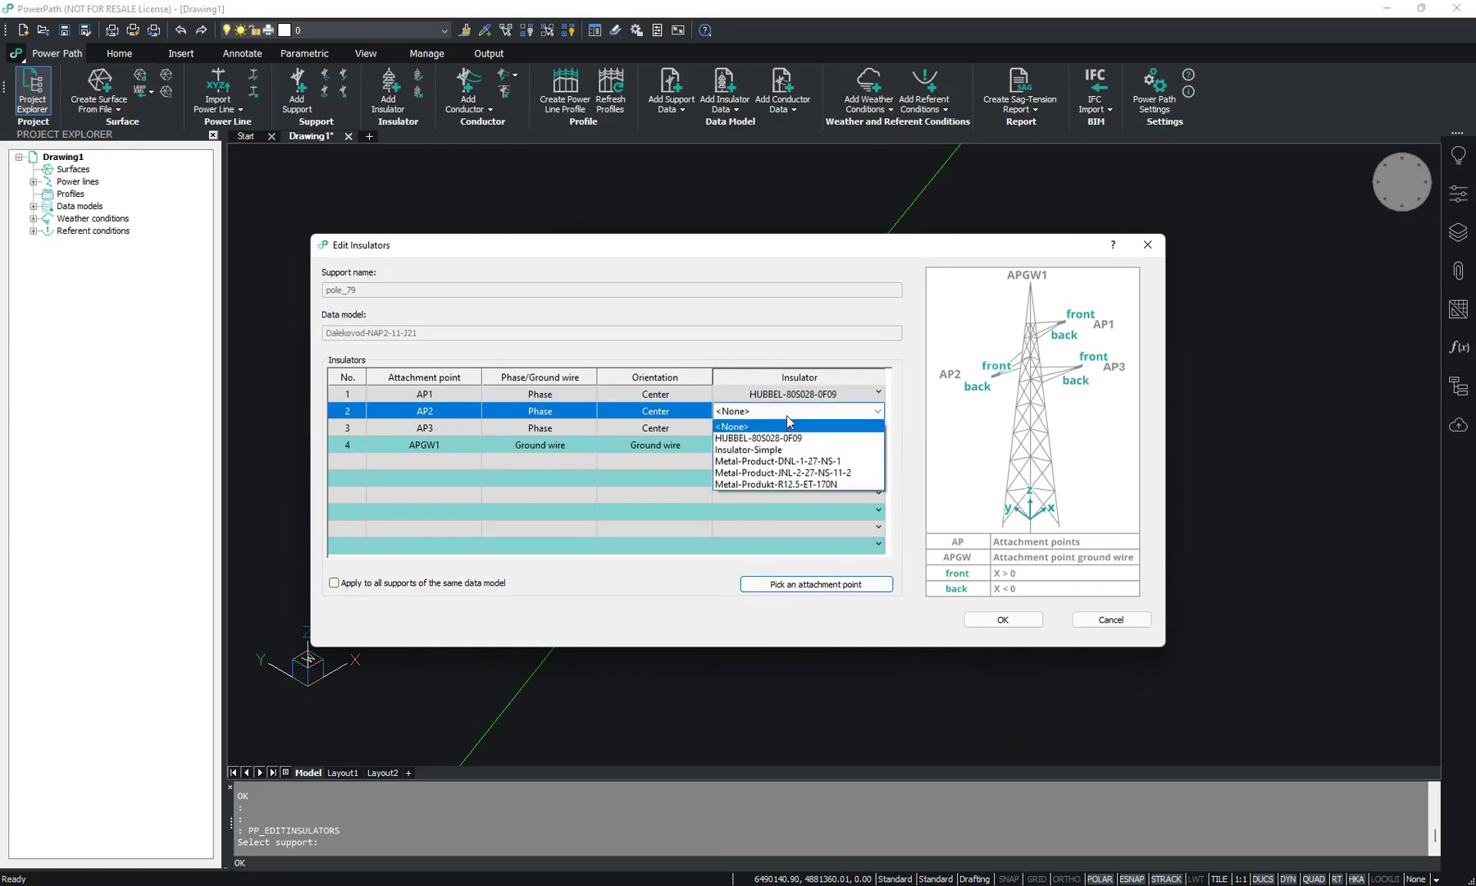
{"action": "left_click", "coordinate": [775, 437]}
{"action": "left_click", "coordinate": [773, 429]}
{"action": "left_click", "coordinate": [773, 430]}
{"action": "left_click", "coordinate": [766, 454]}
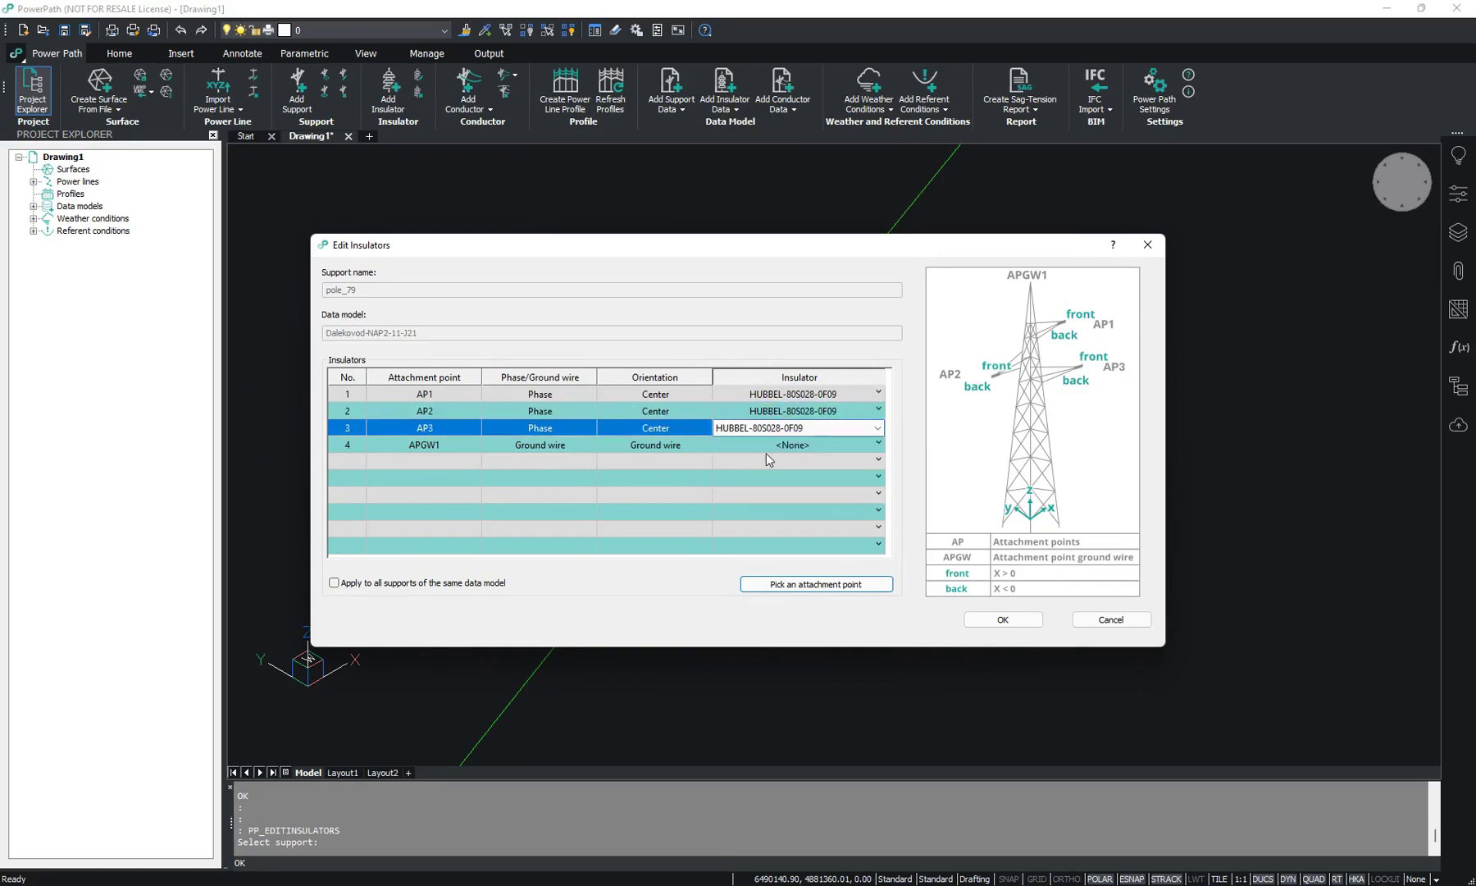
{"action": "left_click", "coordinate": [773, 444]}
{"action": "left_click", "coordinate": [773, 445]}
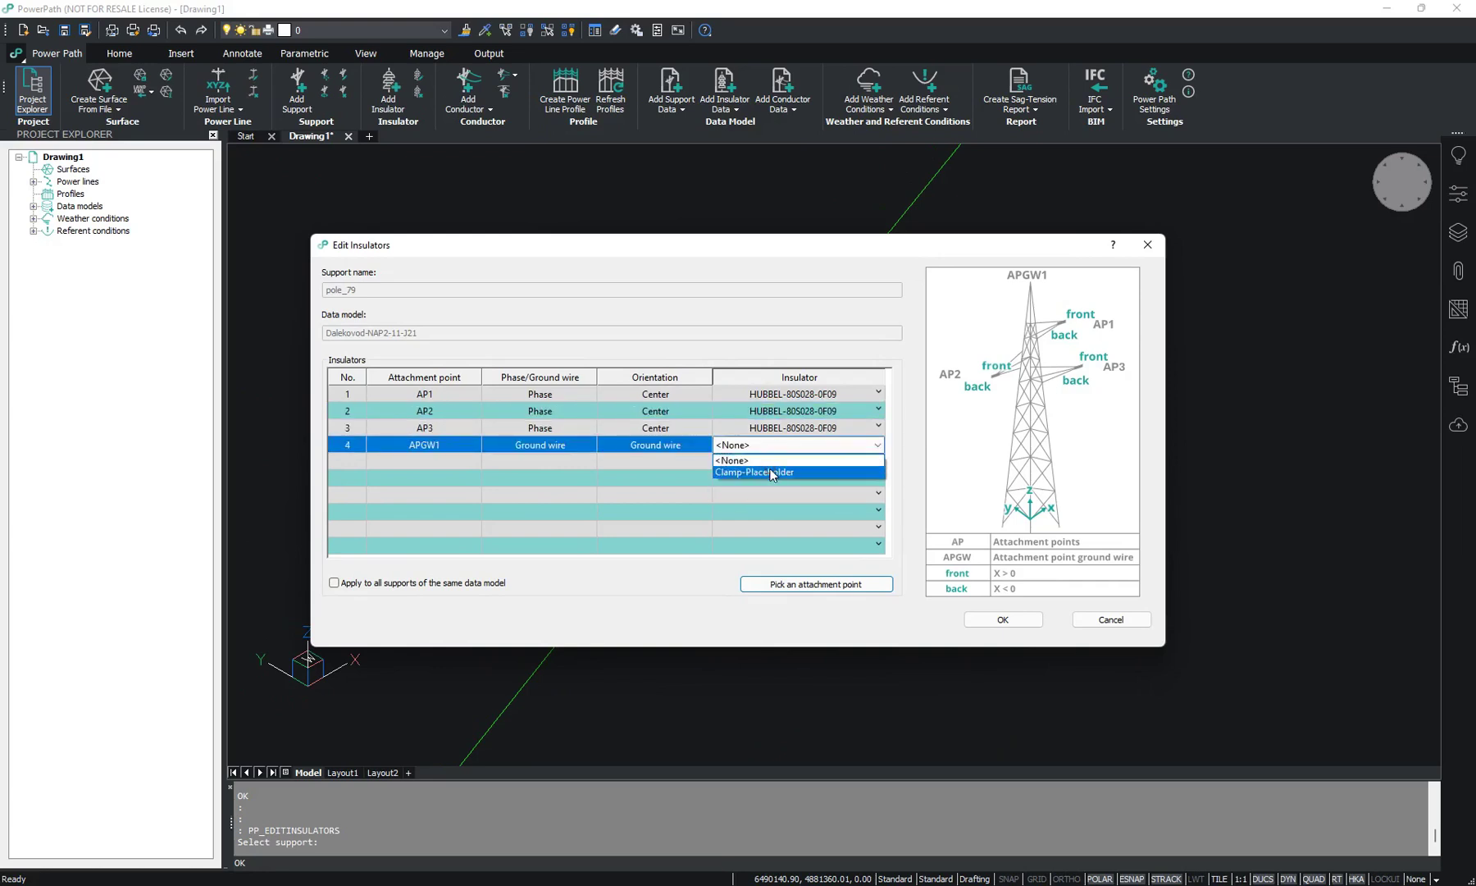
{"action": "left_click", "coordinate": [772, 473]}
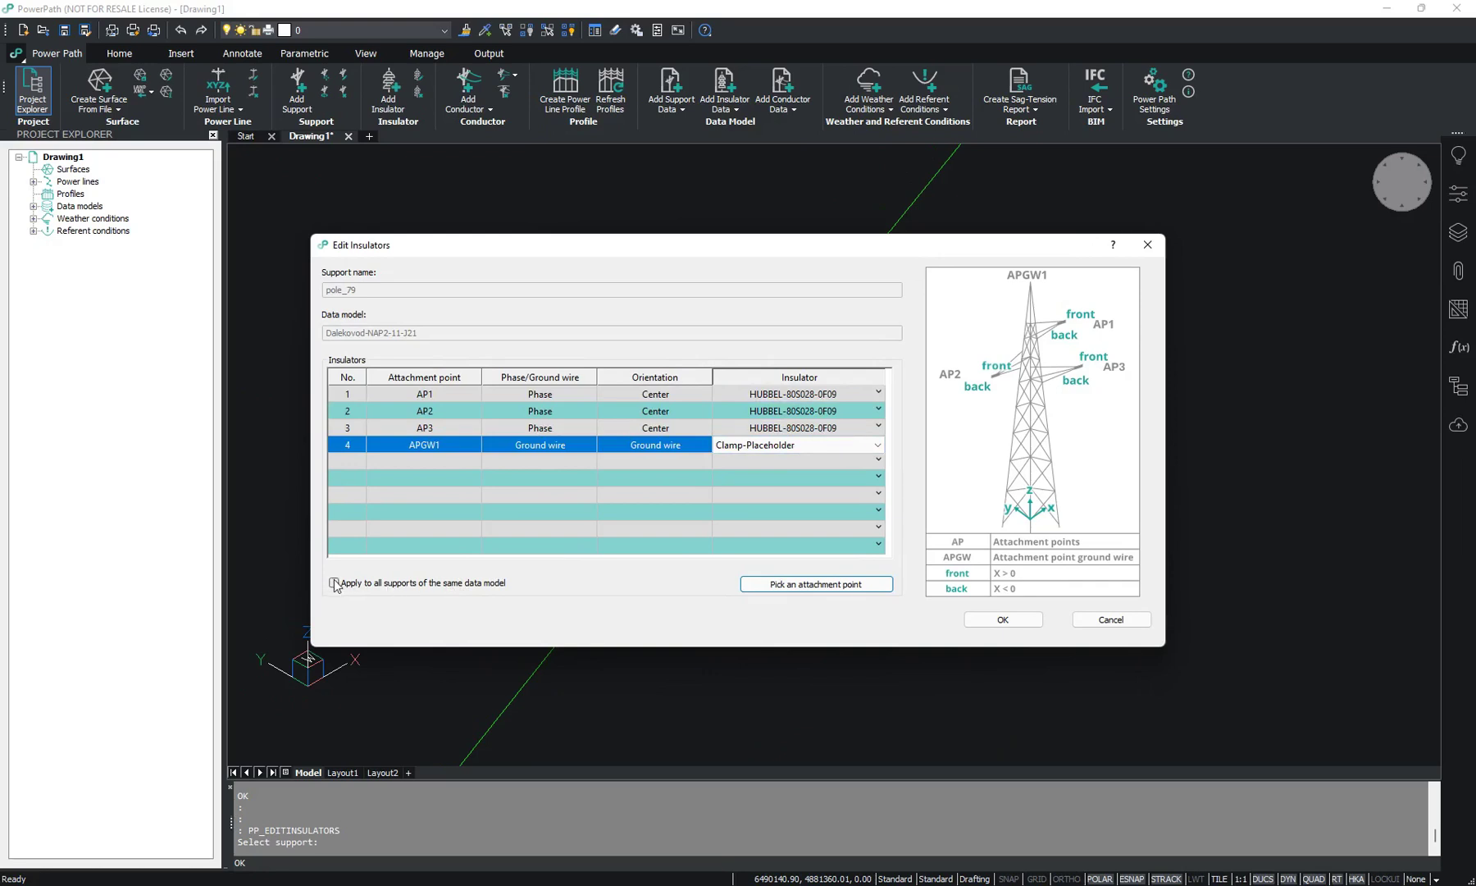
{"action": "left_click", "coordinate": [335, 584]}
{"action": "left_click", "coordinate": [997, 619]}
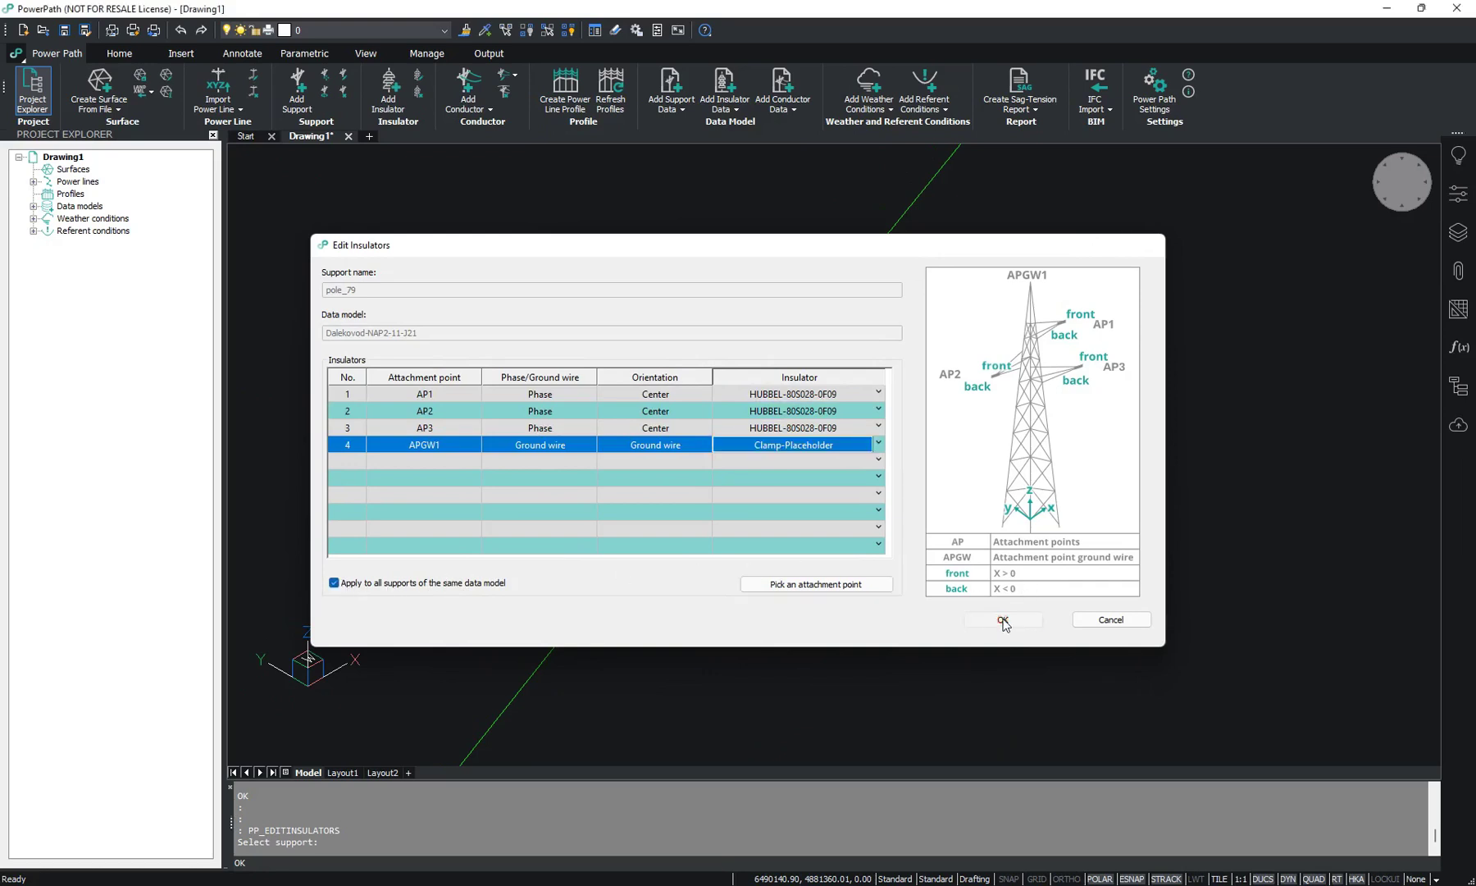
{"action": "scroll", "coordinate": [698, 392], "scroll_direction": "up", "scroll_amount": 5}
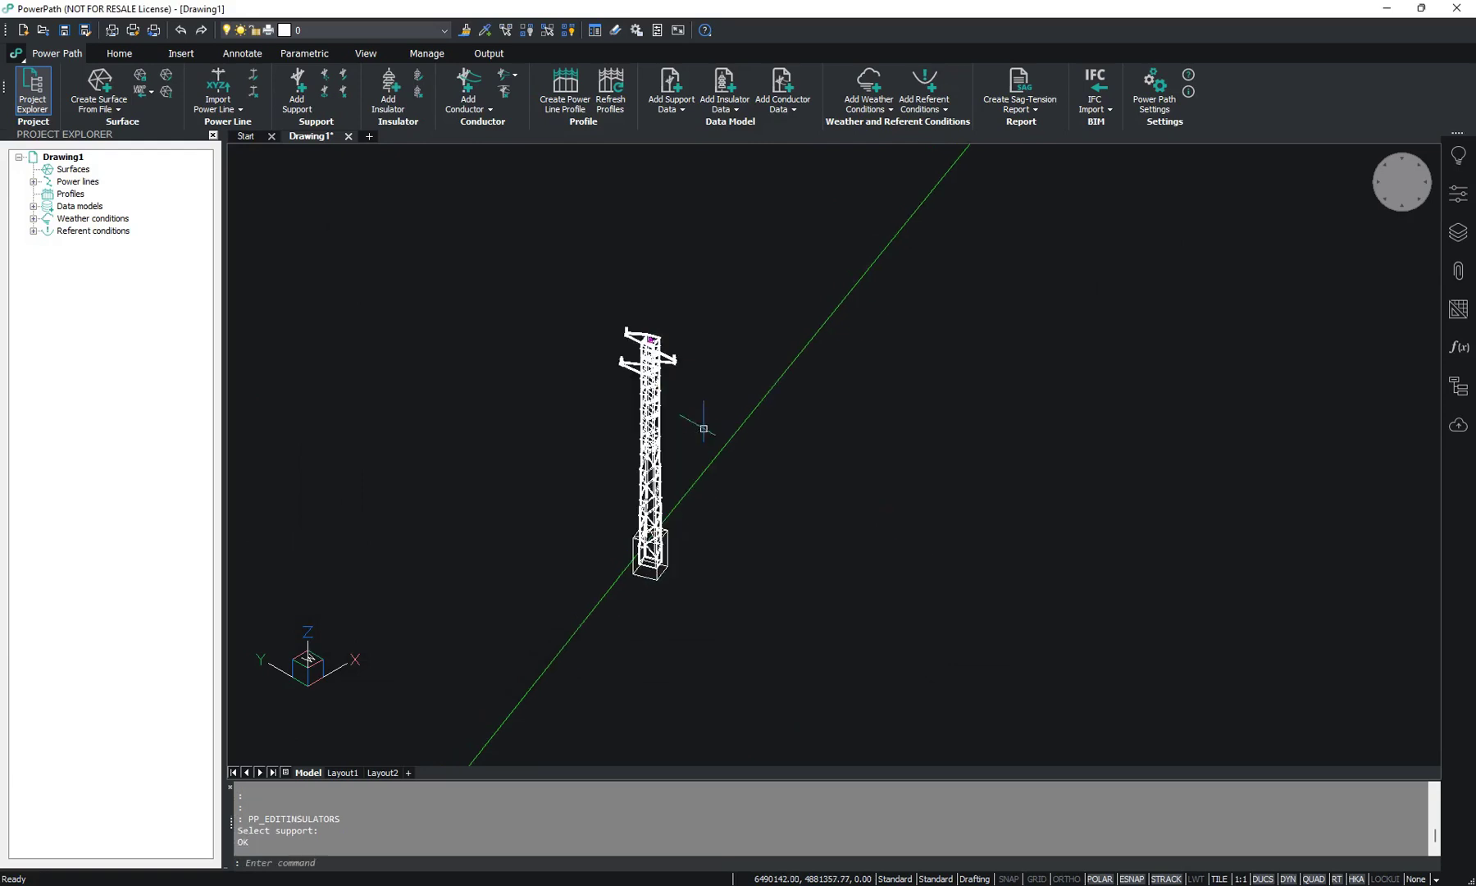
{"action": "scroll", "coordinate": [691, 292], "scroll_direction": "up", "scroll_amount": 4}
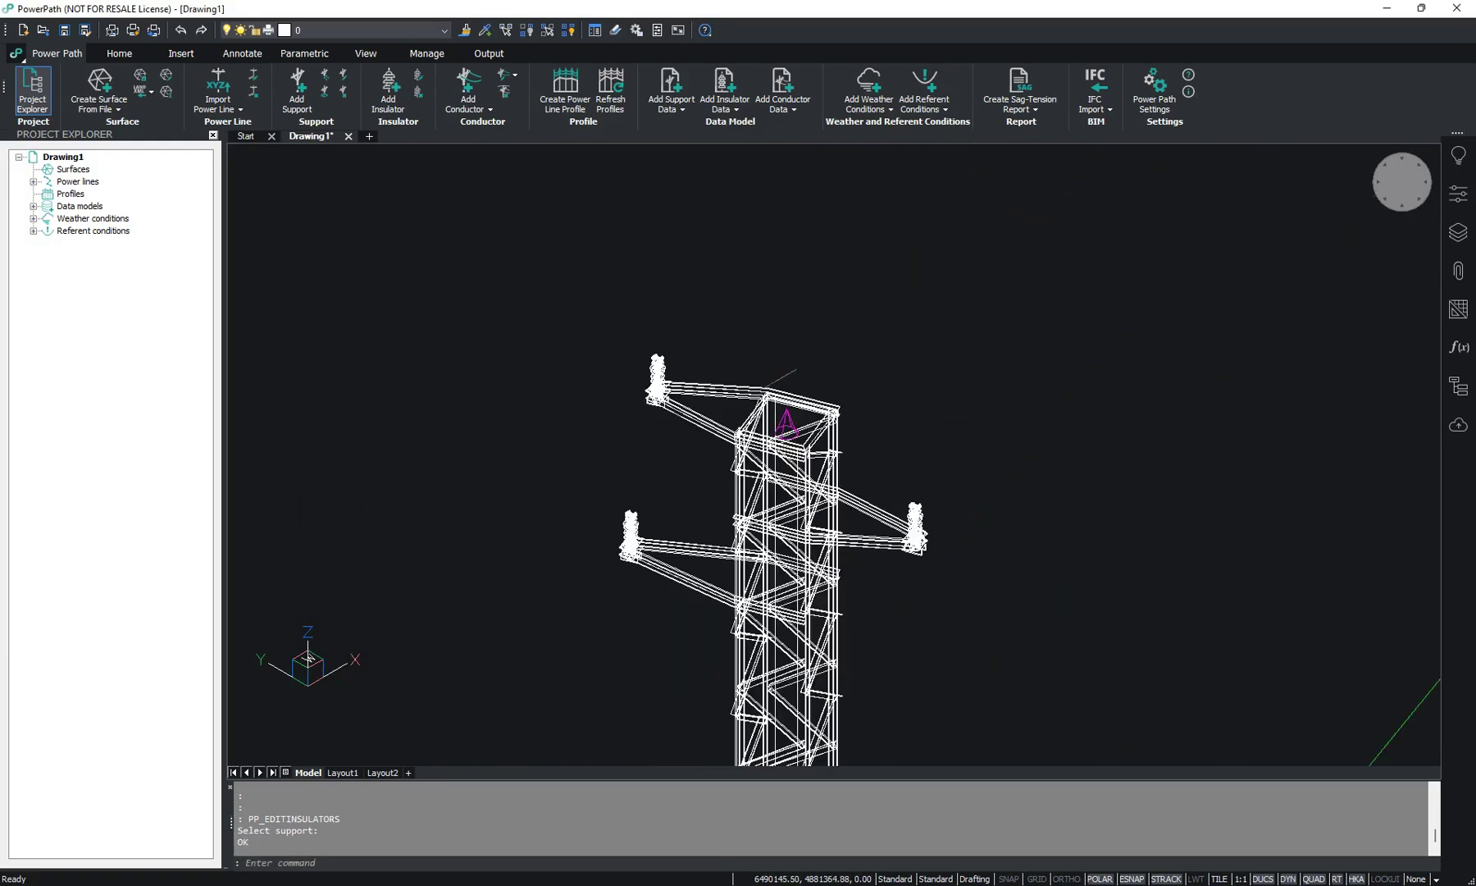
{"action": "mouse_move", "coordinate": [844, 412]}
{"action": "scroll", "coordinate": [1165, 425], "scroll_direction": "down", "scroll_amount": 10}
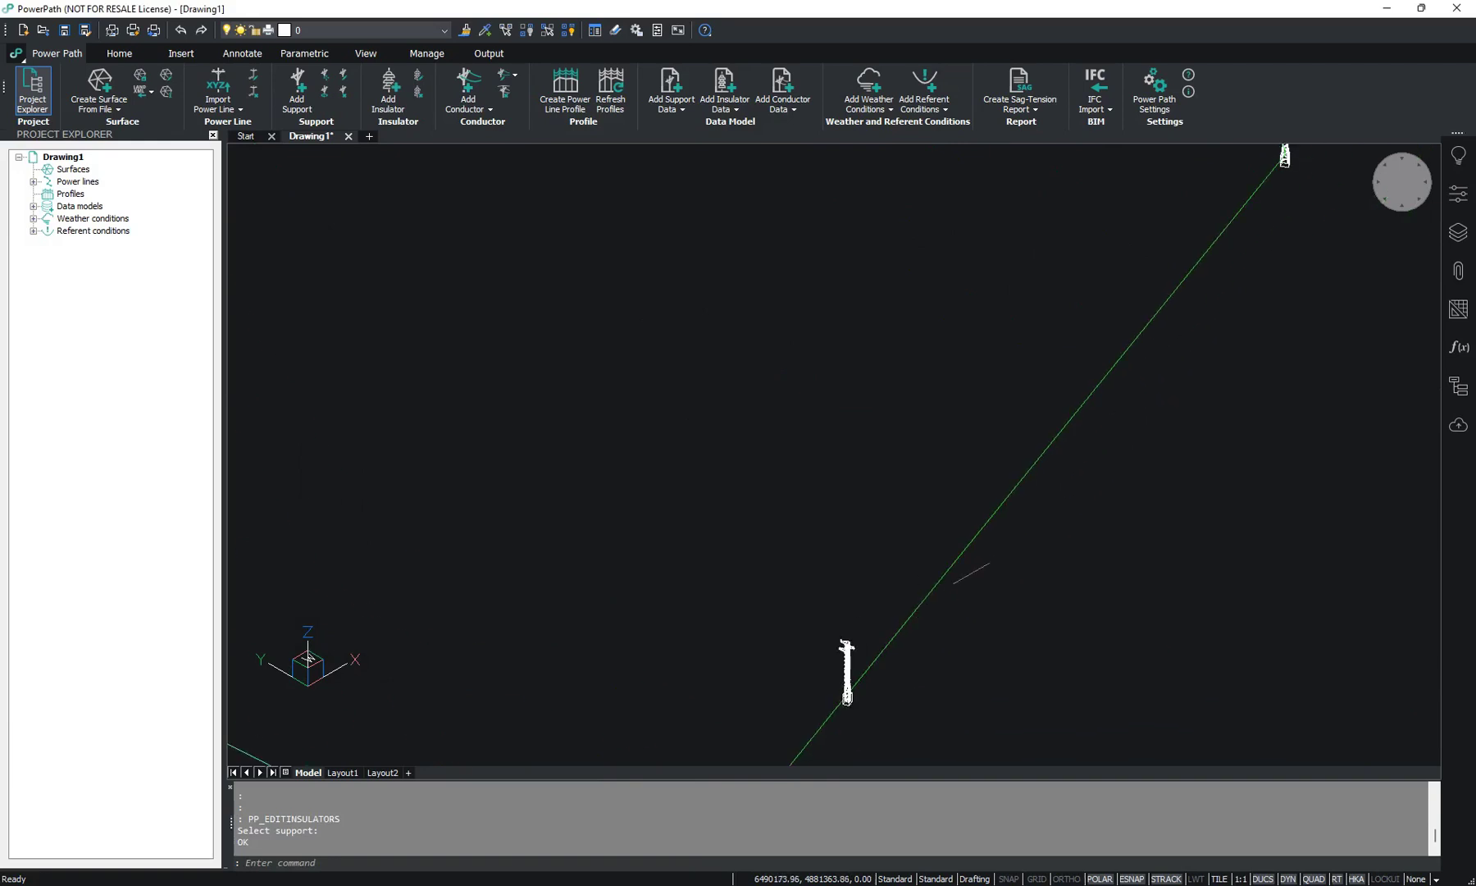
{"action": "scroll", "coordinate": [968, 366], "scroll_direction": "up", "scroll_amount": 10}
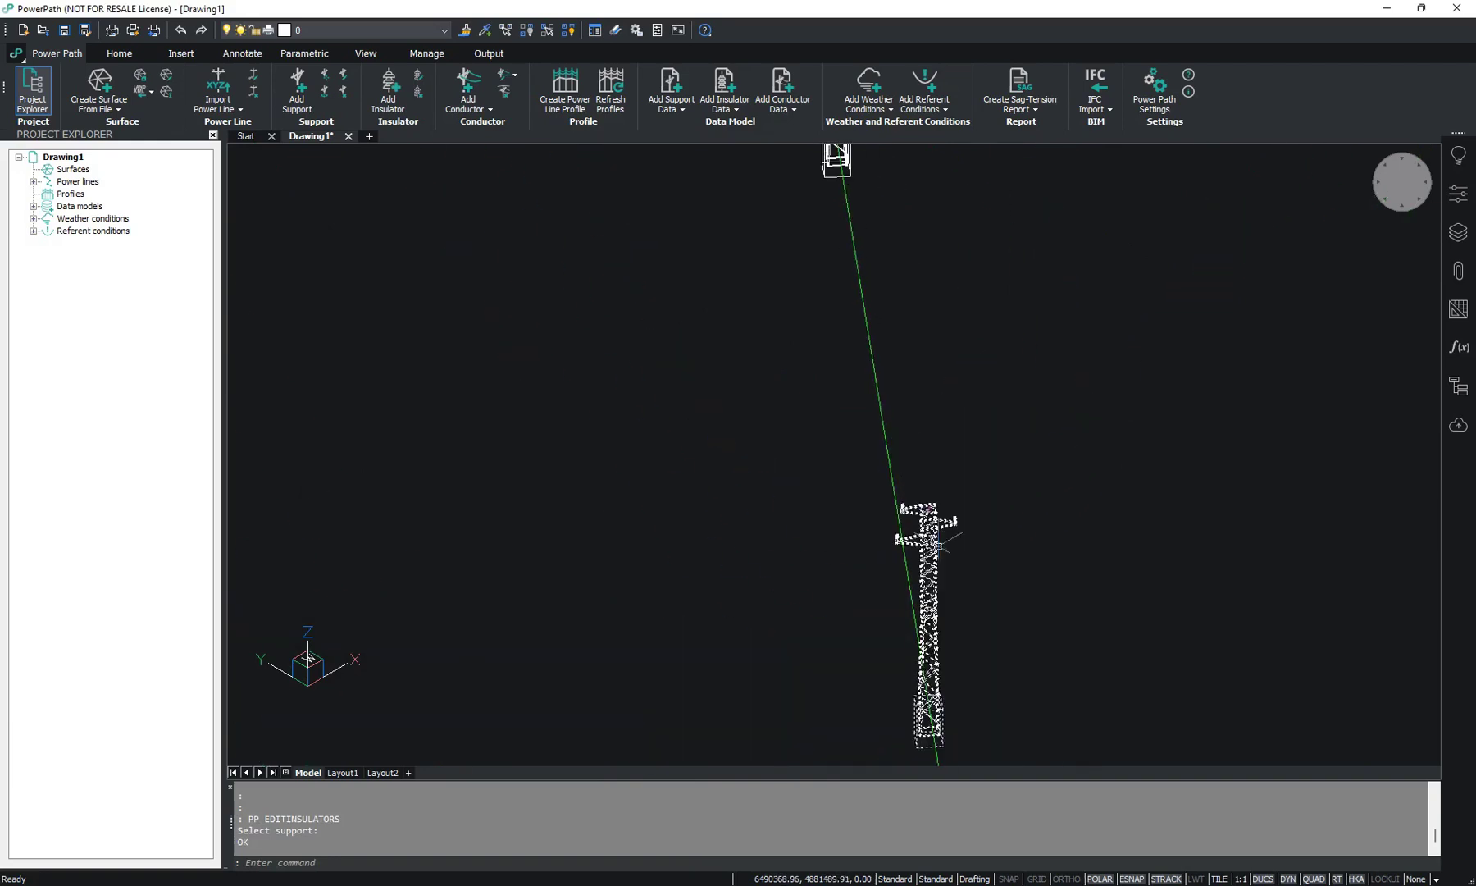
{"action": "scroll", "coordinate": [995, 581], "scroll_direction": "down", "scroll_amount": 8}
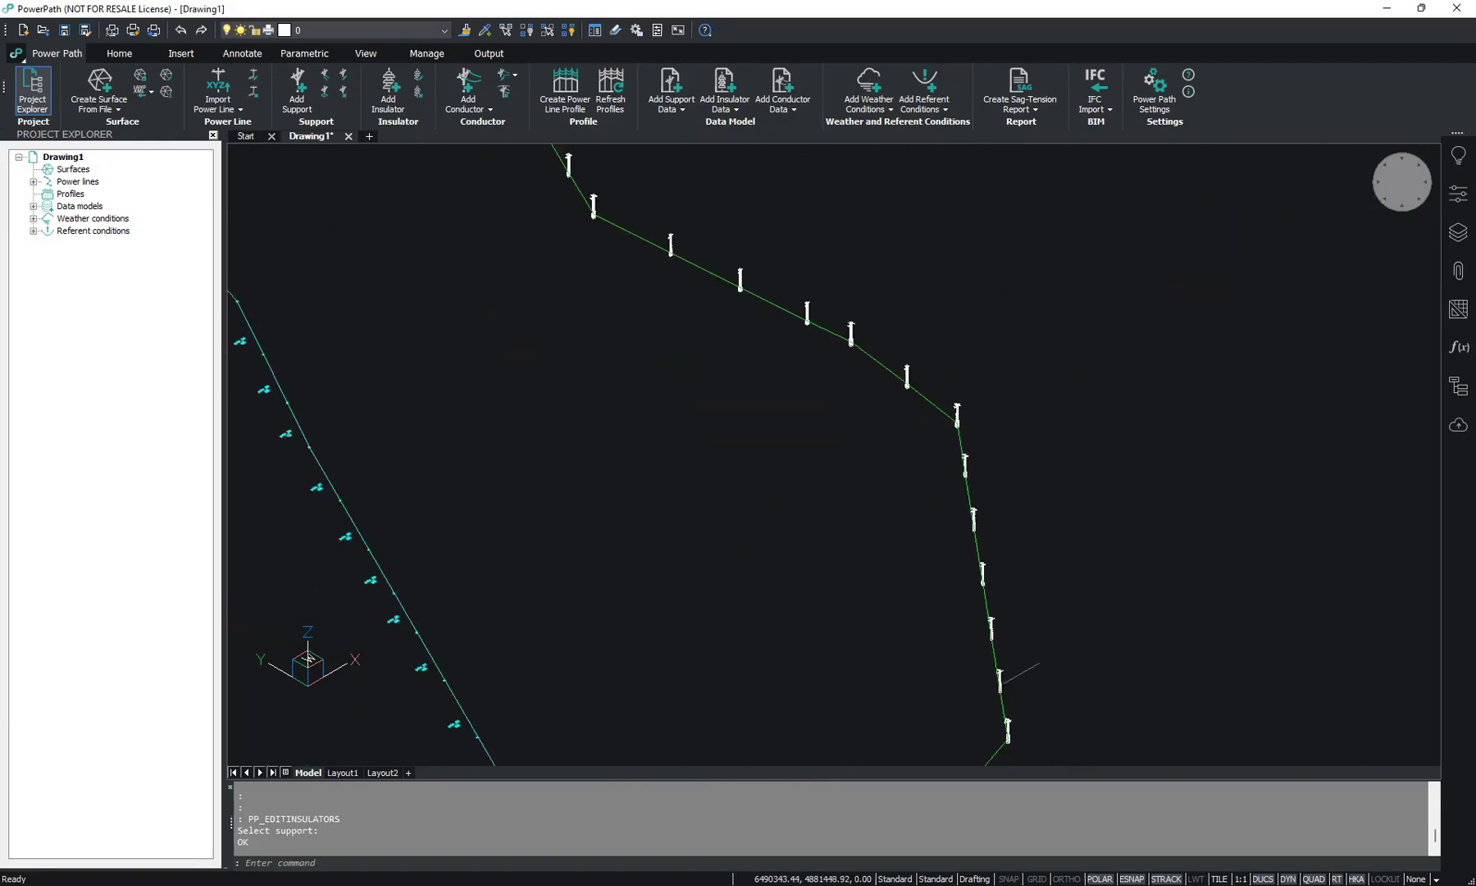
{"action": "scroll", "coordinate": [978, 496], "scroll_direction": "up", "scroll_amount": 10}
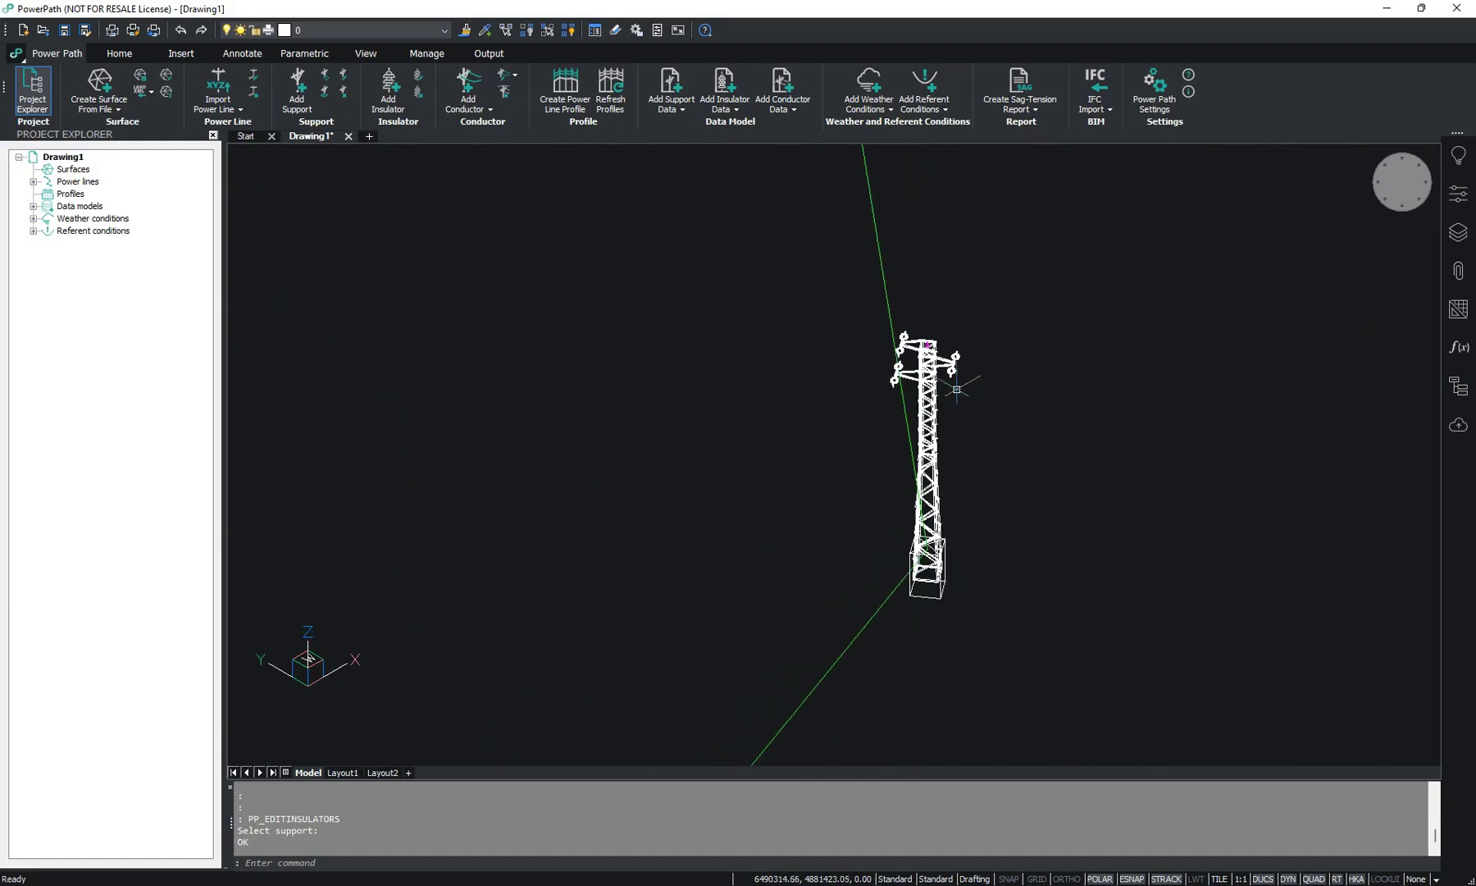
{"action": "scroll", "coordinate": [955, 377], "scroll_direction": "down", "scroll_amount": 8}
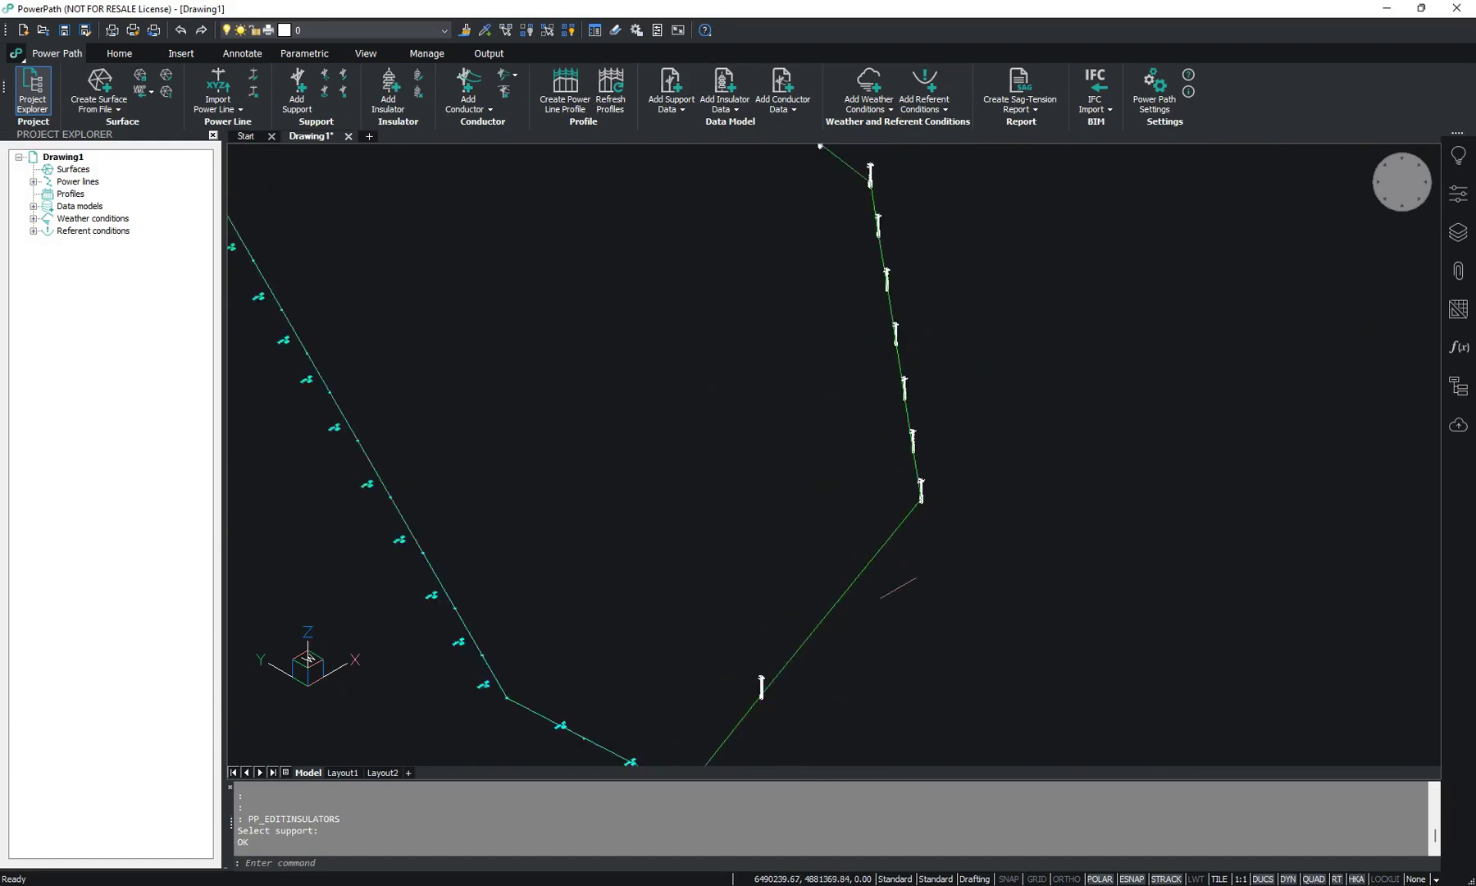
Add a conductor named Phase1 to the green power line, keeping model AlFe_120/20.
{"action": "left_click", "coordinate": [472, 107]}
{"action": "left_click", "coordinate": [512, 132]}
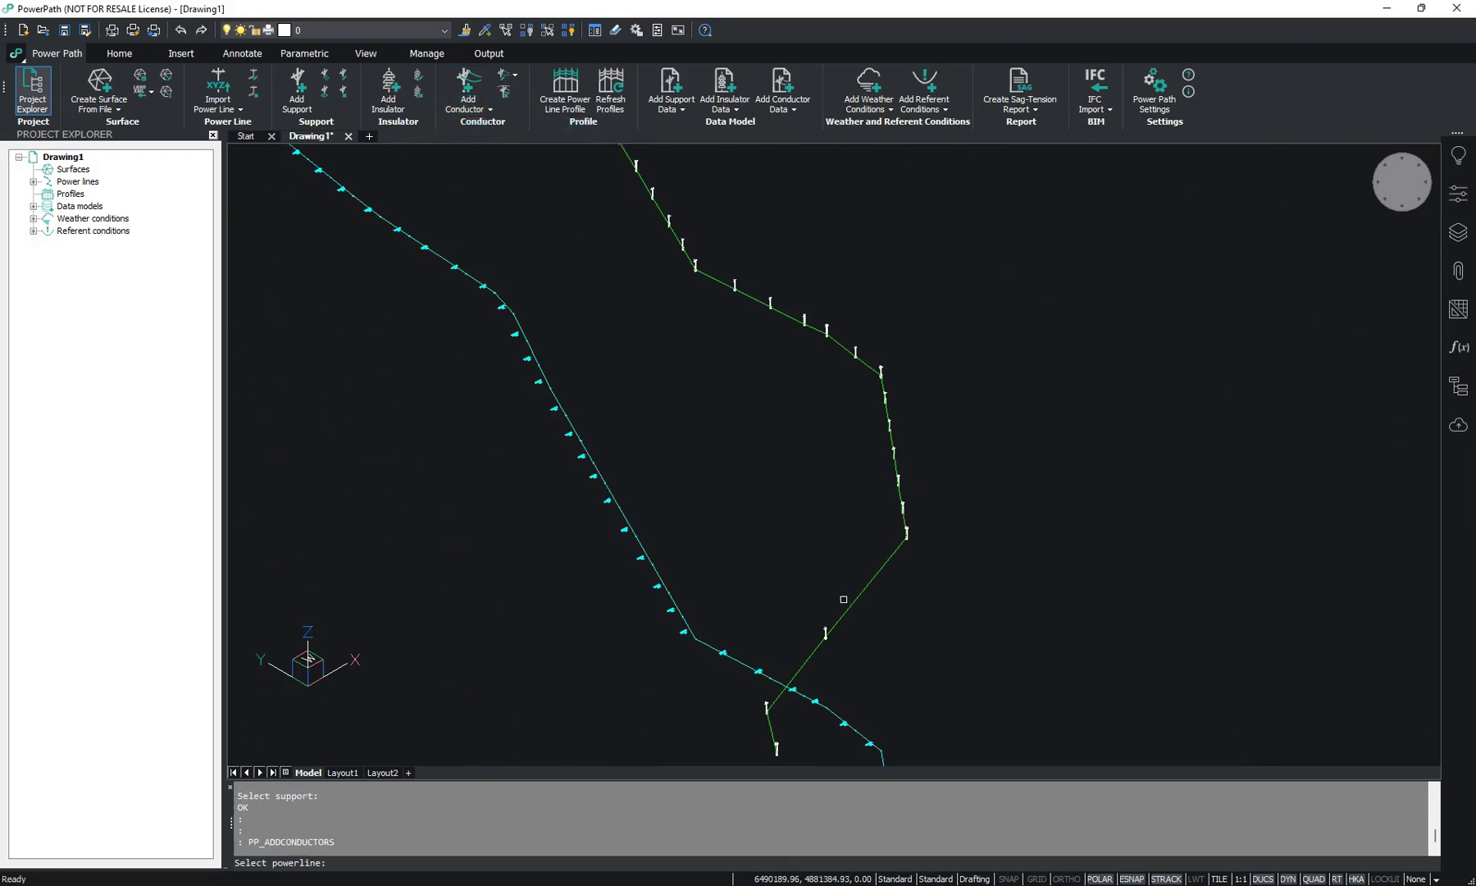
{"action": "left_click", "coordinate": [851, 606]}
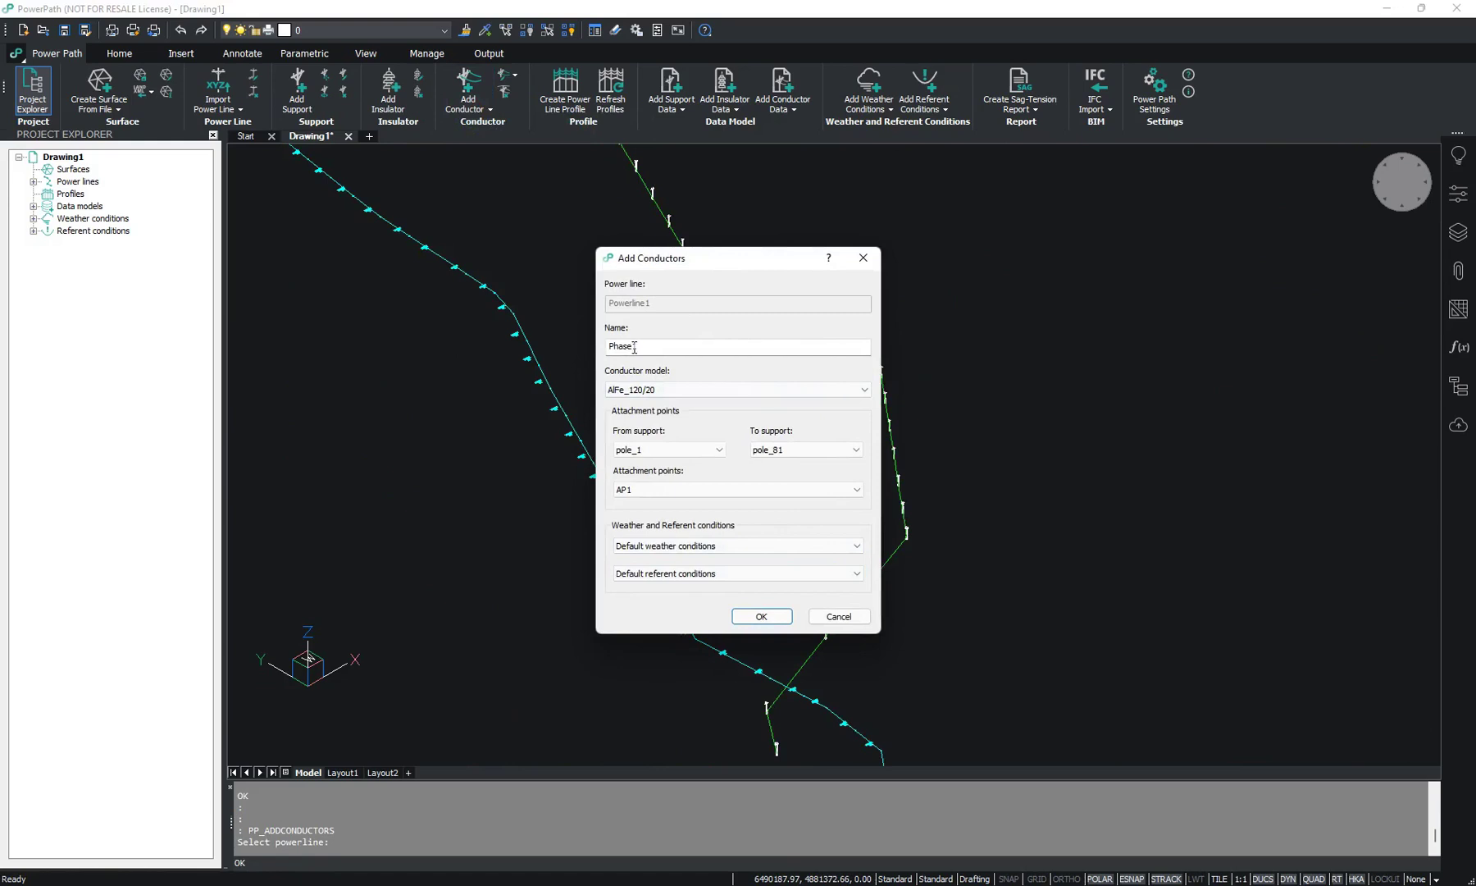
{"action": "type", "text": "Phase1"}
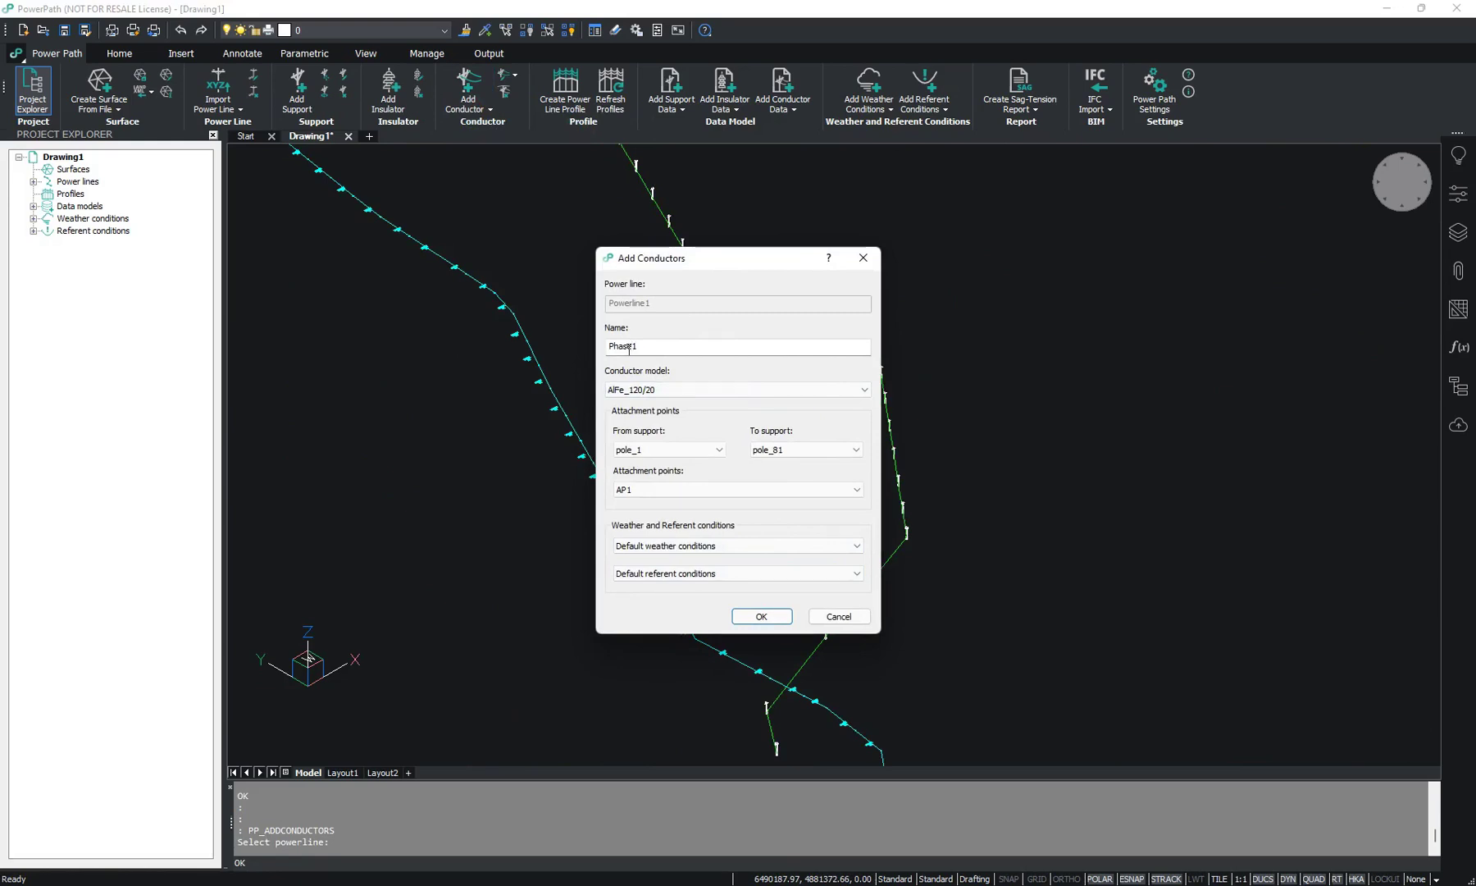
{"action": "left_click", "coordinate": [639, 388]}
{"action": "left_click", "coordinate": [638, 390]}
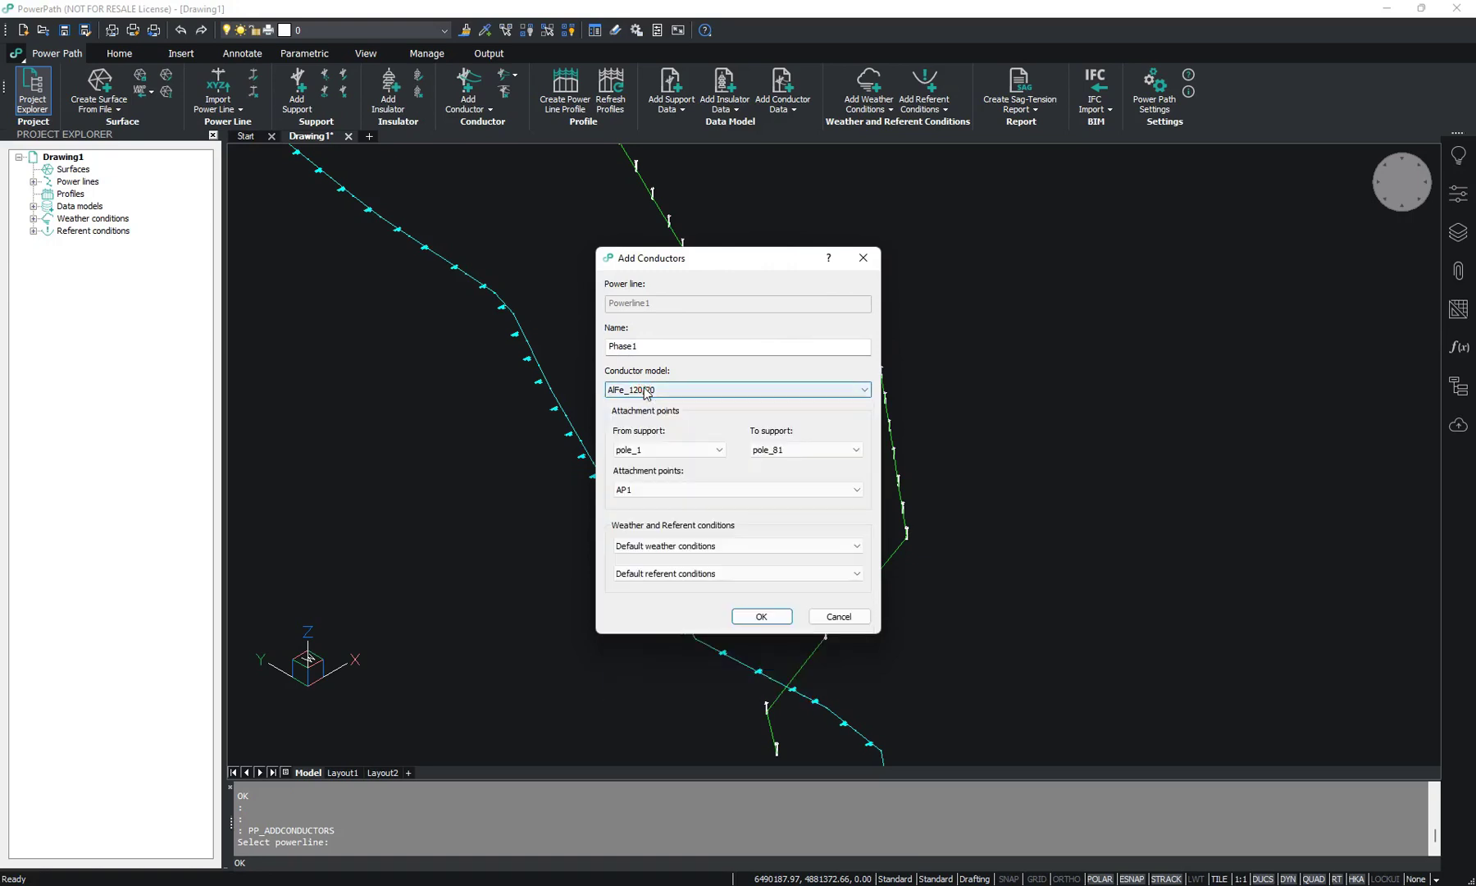
Create Phase1 from pole_1 on AP1 with default weather and referent conditions.
{"action": "left_click", "coordinate": [640, 450]}
{"action": "left_click", "coordinate": [644, 455]}
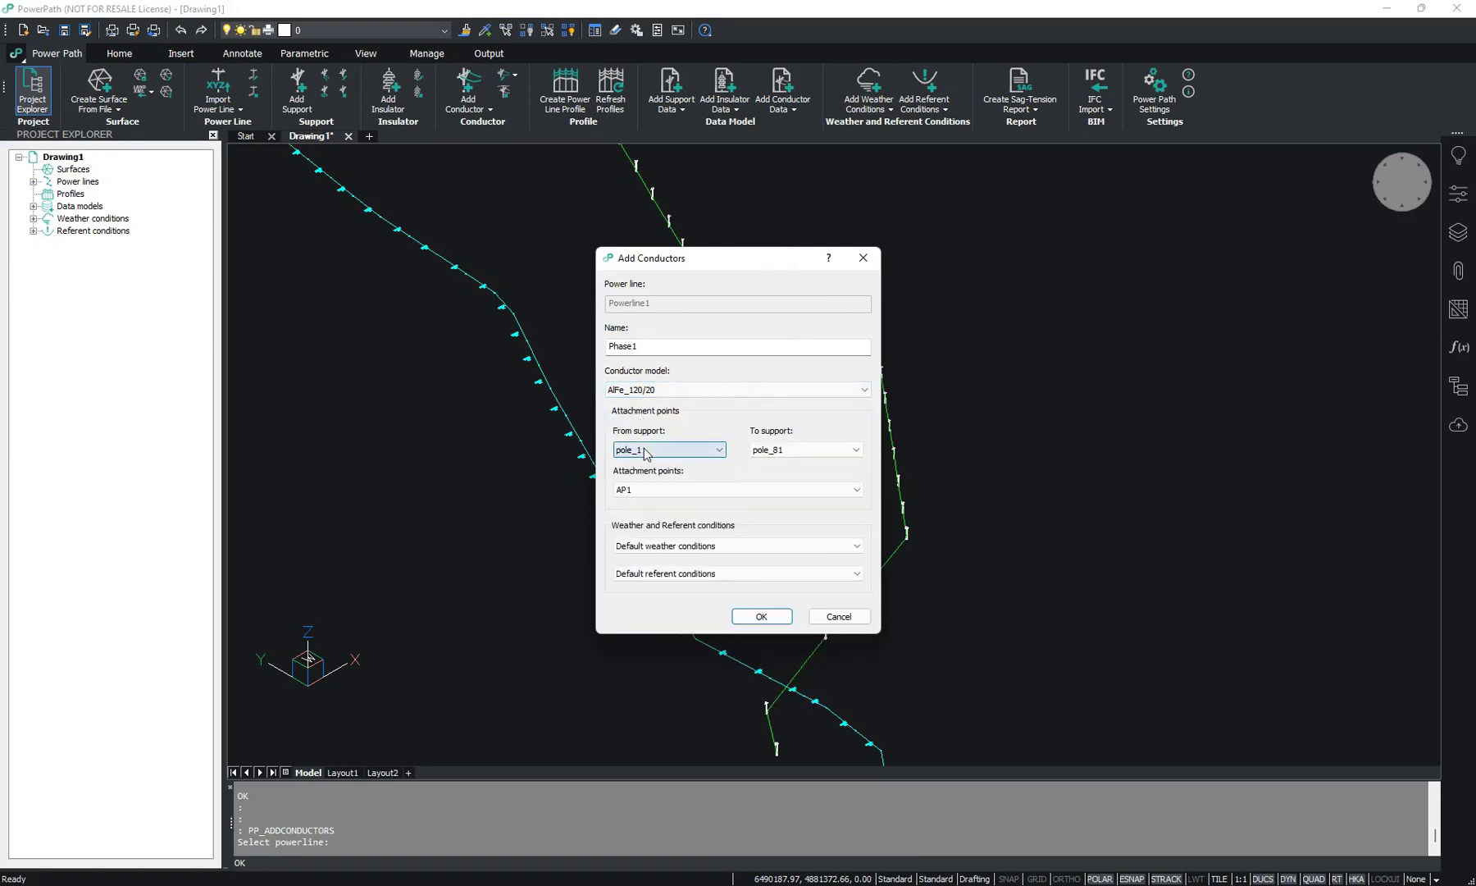
{"action": "left_click", "coordinate": [654, 487]}
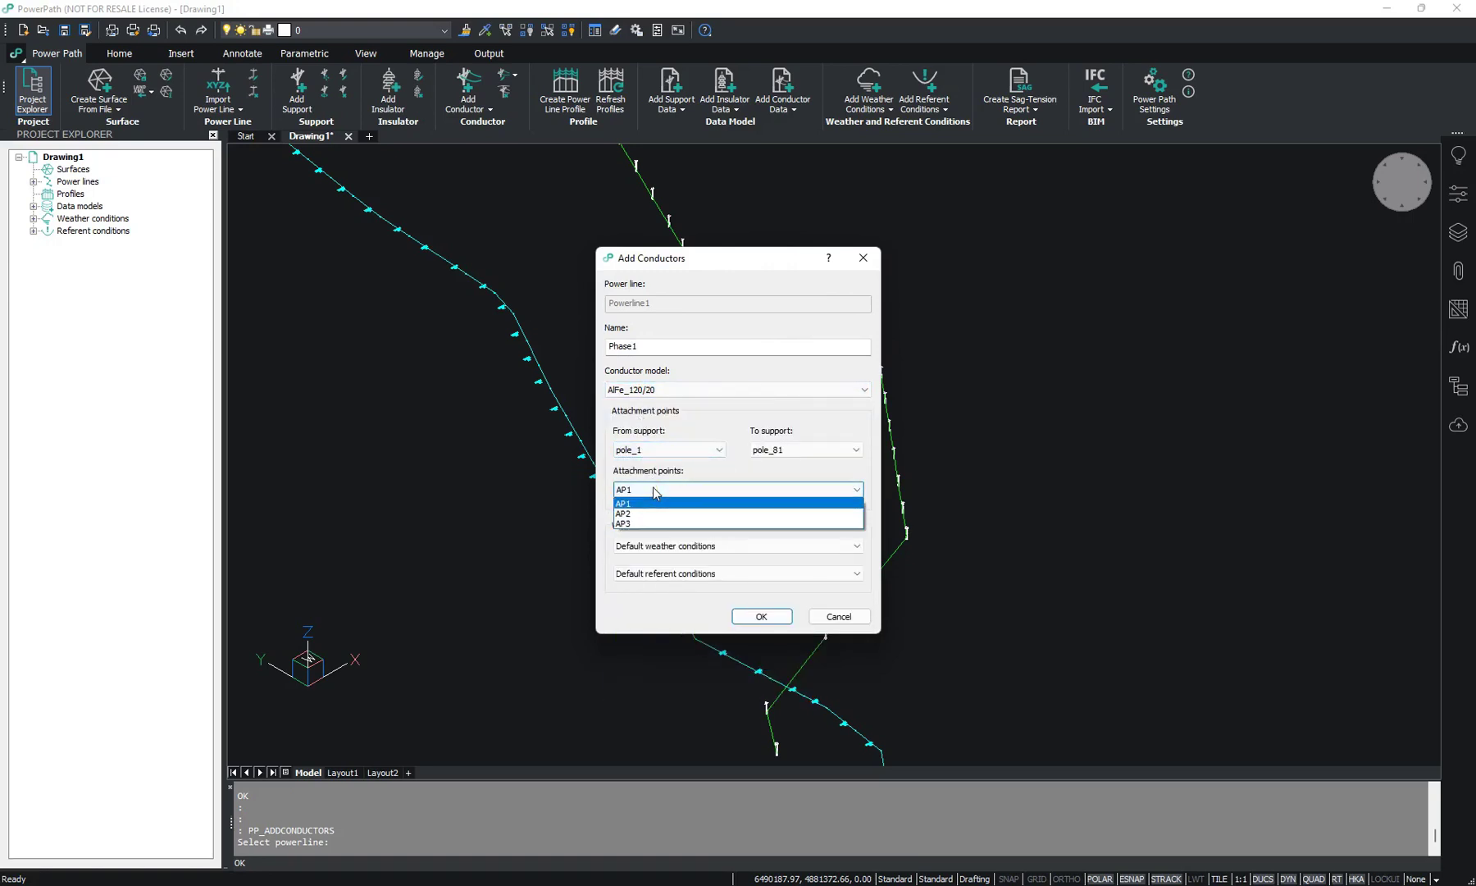
{"action": "left_click", "coordinate": [653, 489]}
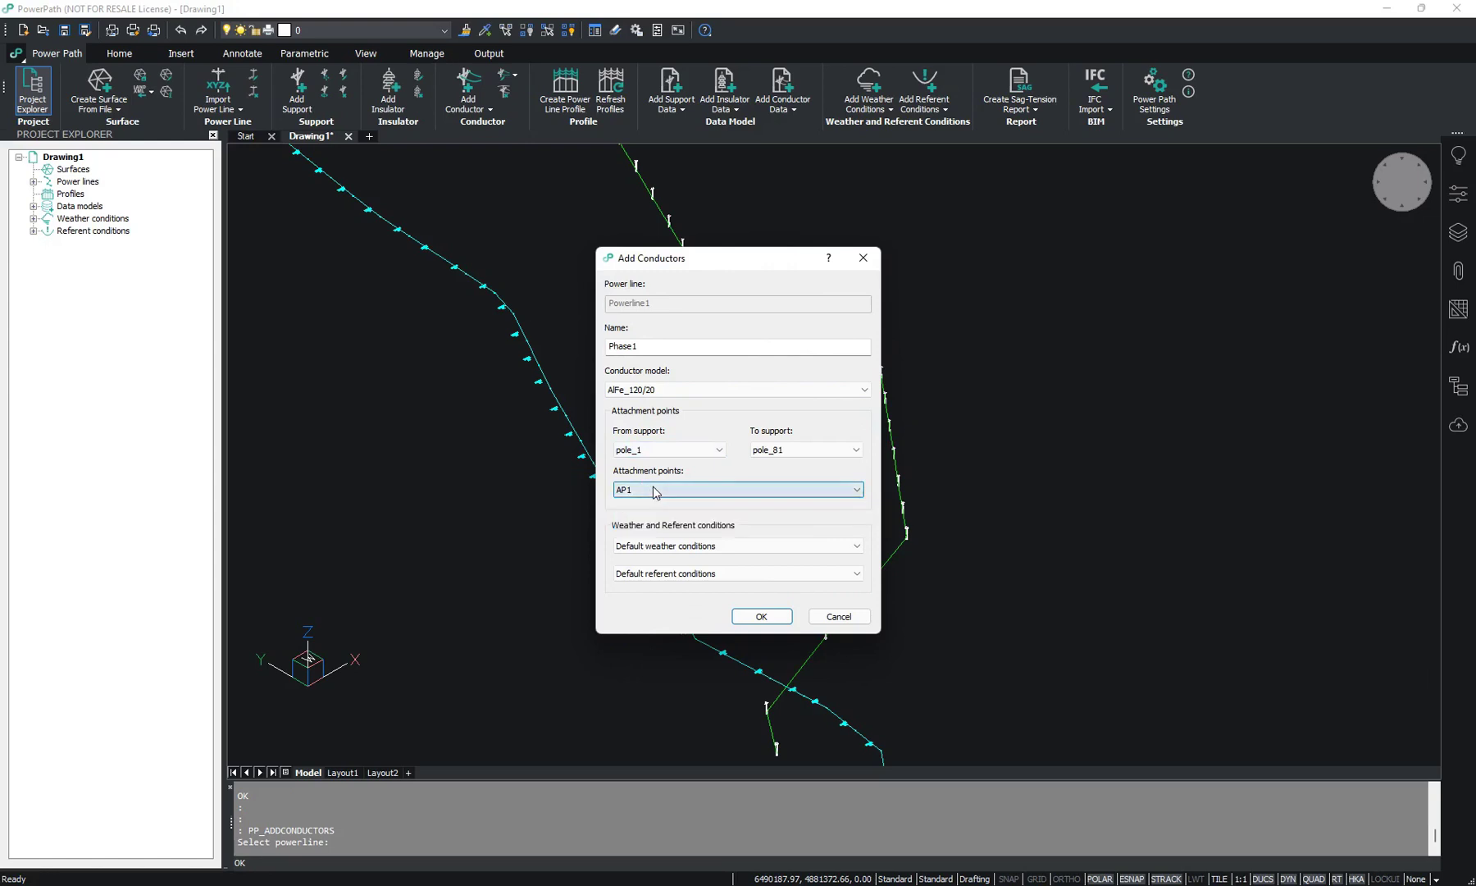
{"action": "left_click", "coordinate": [709, 547]}
{"action": "left_click", "coordinate": [709, 558]}
{"action": "left_click", "coordinate": [707, 572]}
{"action": "left_click", "coordinate": [707, 577]}
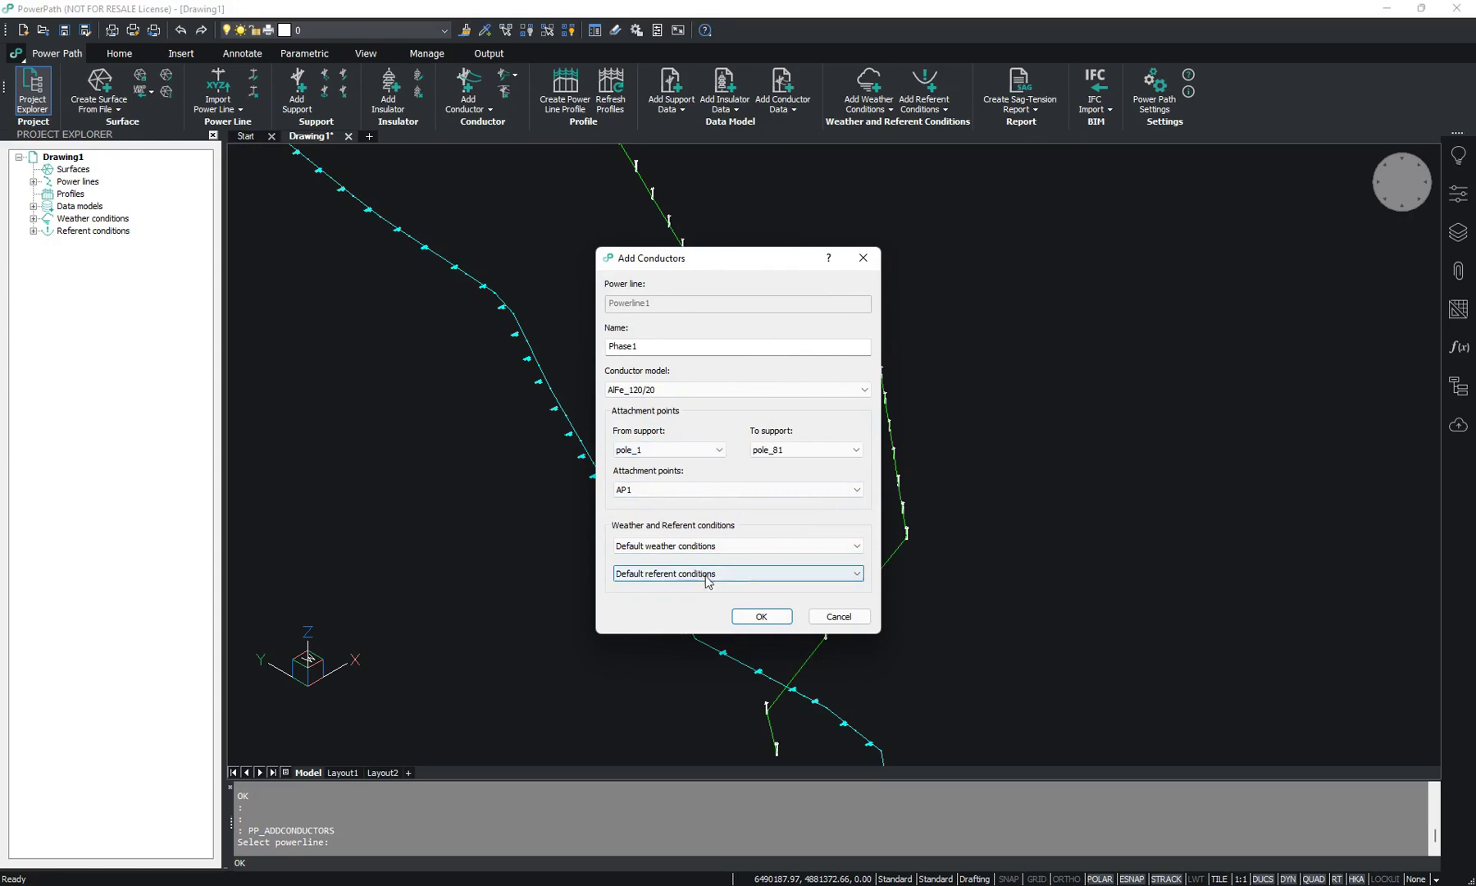
{"action": "left_click", "coordinate": [768, 617]}
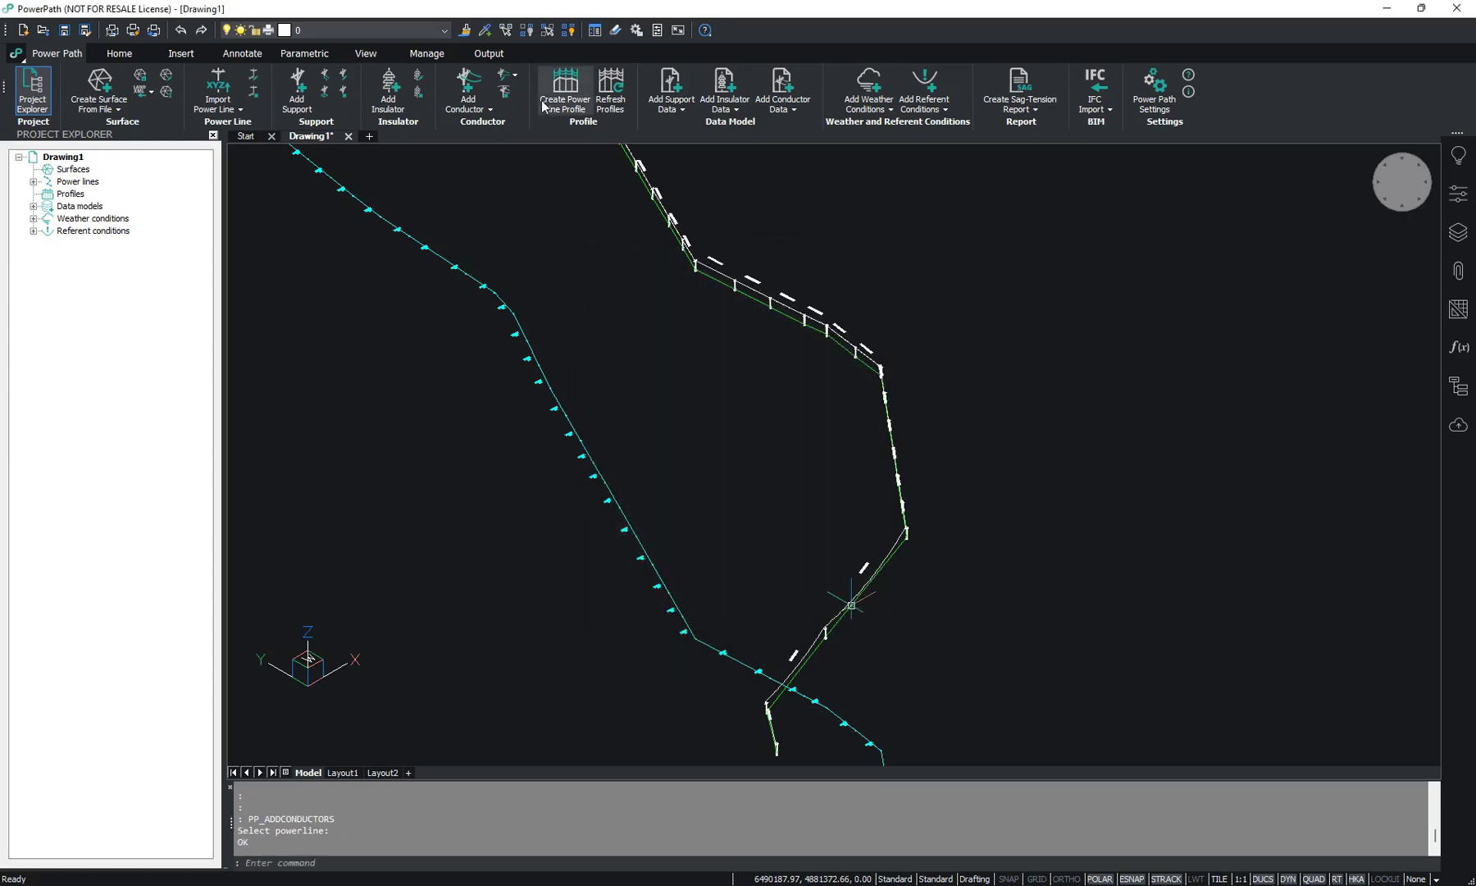
Add the Phase2 conductor to the power line on attachment point AP2.
{"action": "left_click", "coordinate": [465, 106]}
{"action": "left_click", "coordinate": [479, 128]}
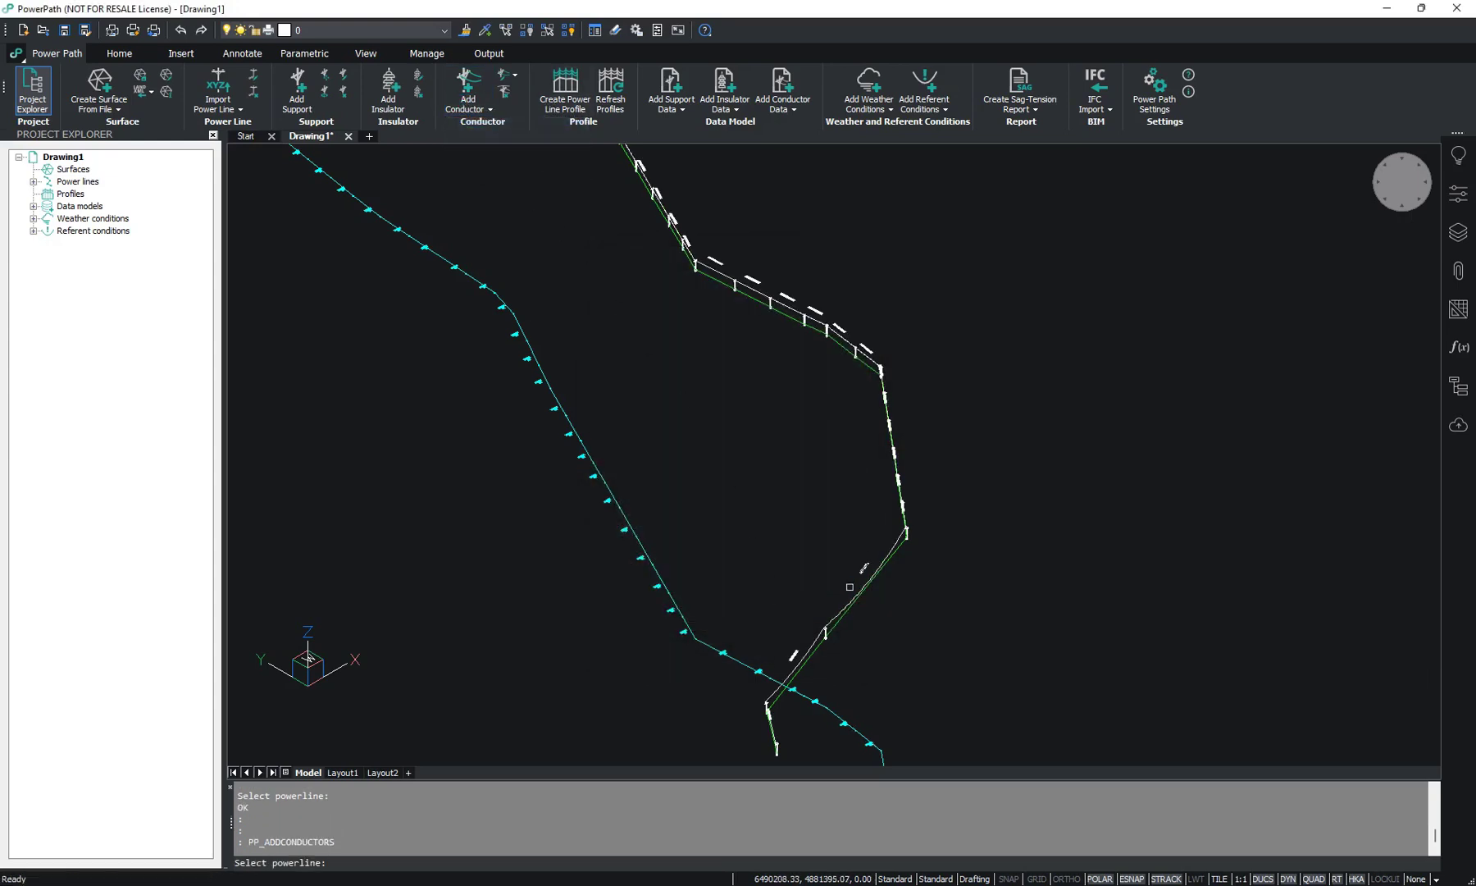
{"action": "left_click", "coordinate": [840, 619]}
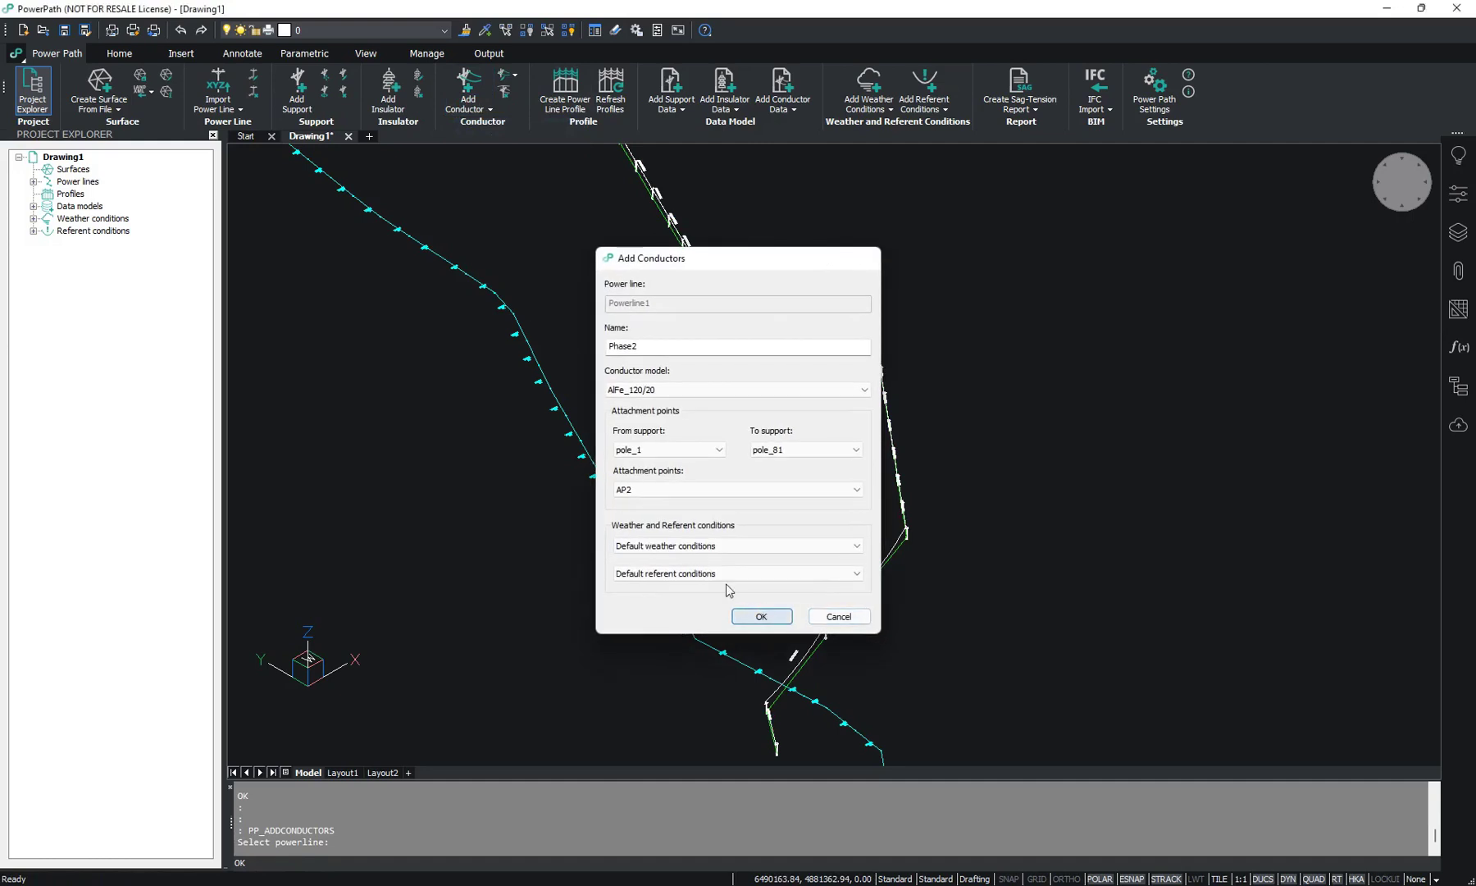
{"action": "left_click", "coordinate": [759, 613]}
Add the Phase3 conductor to the power line on attachment point AP3.
{"action": "left_click", "coordinate": [467, 98]}
{"action": "left_click", "coordinate": [482, 131]}
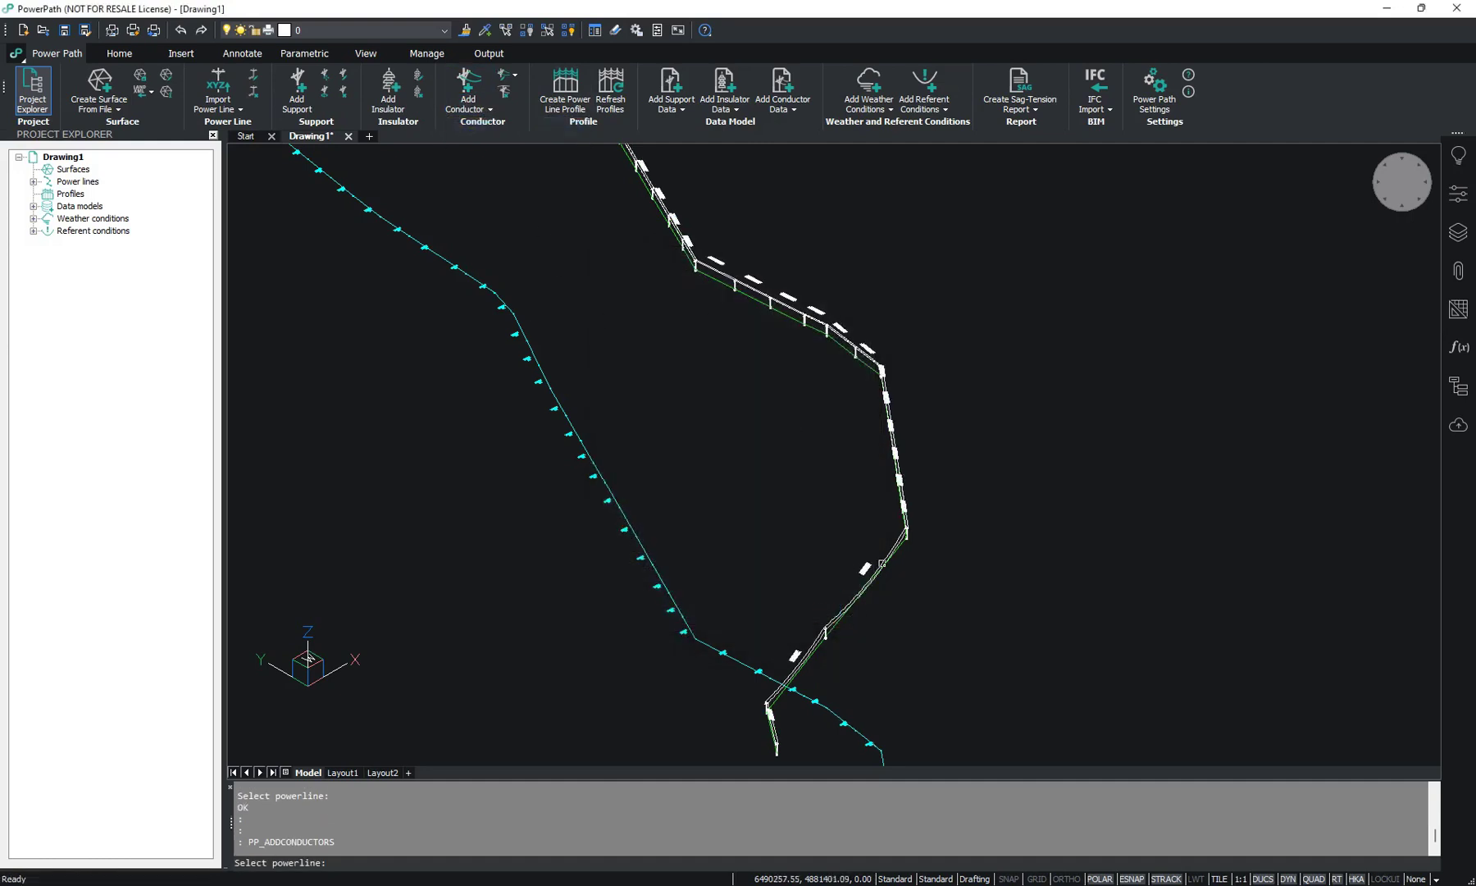
{"action": "scroll", "coordinate": [839, 633], "scroll_direction": "up", "scroll_amount": 3}
{"action": "left_click", "coordinate": [824, 608]}
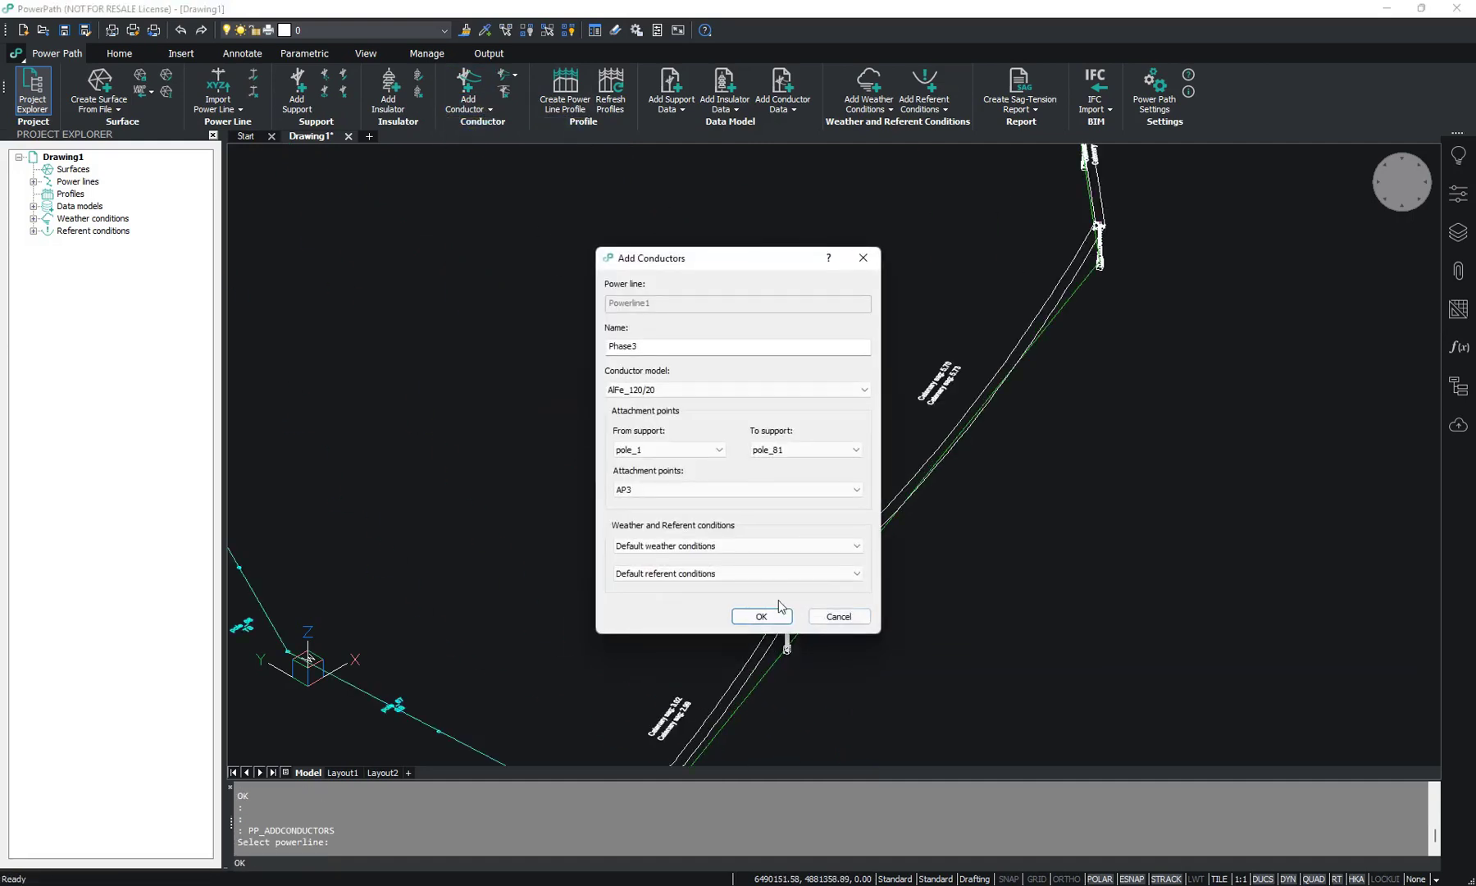
{"action": "left_click", "coordinate": [762, 616]}
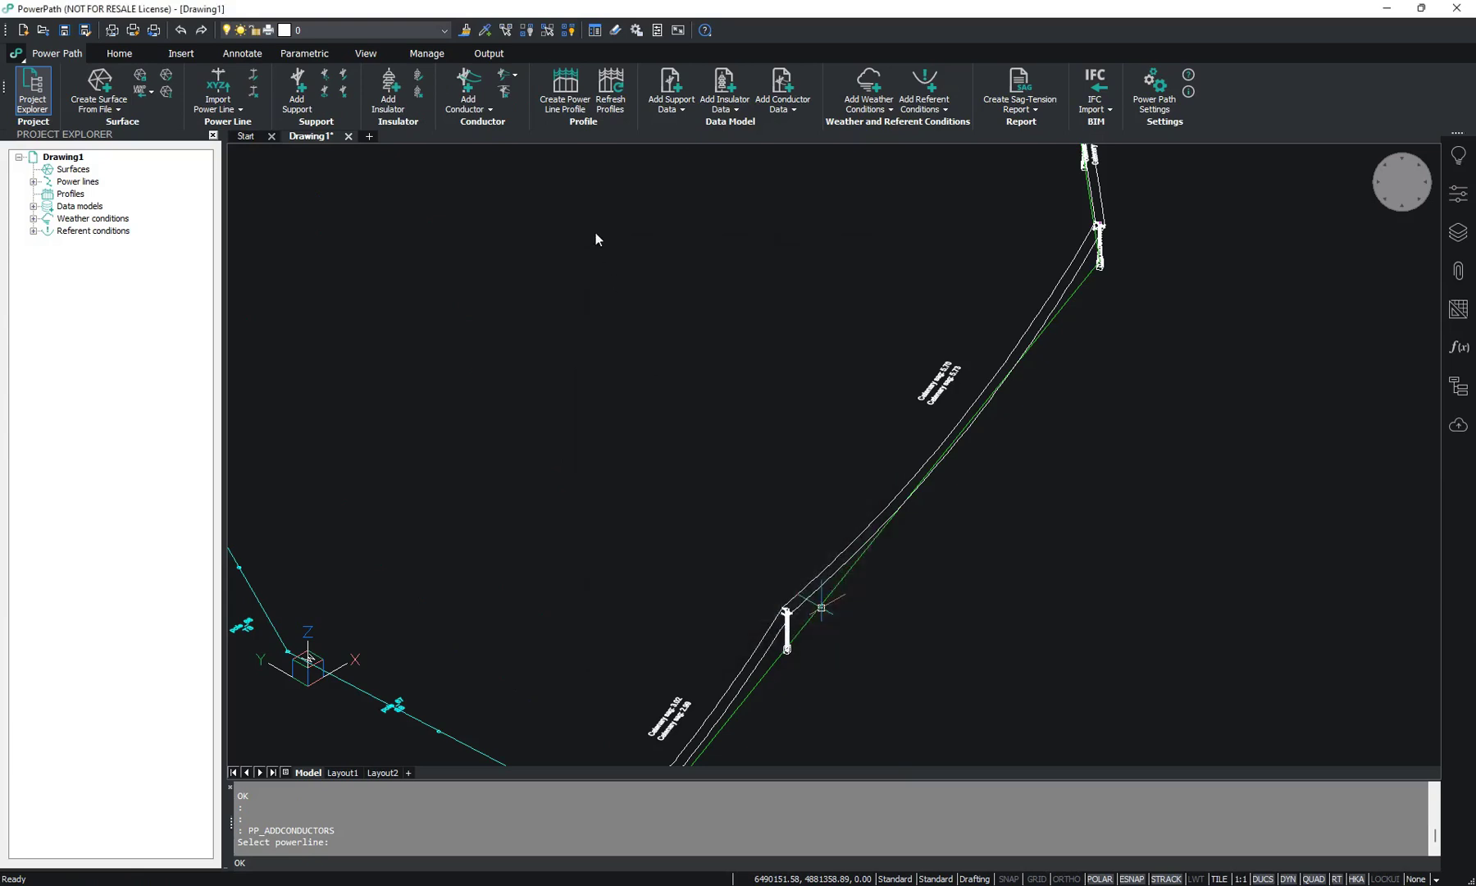
Add Ground wire1 using AlFe_150/25, running from pole_1 to pole_81.
{"action": "left_click", "coordinate": [467, 102]}
{"action": "left_click", "coordinate": [506, 158]}
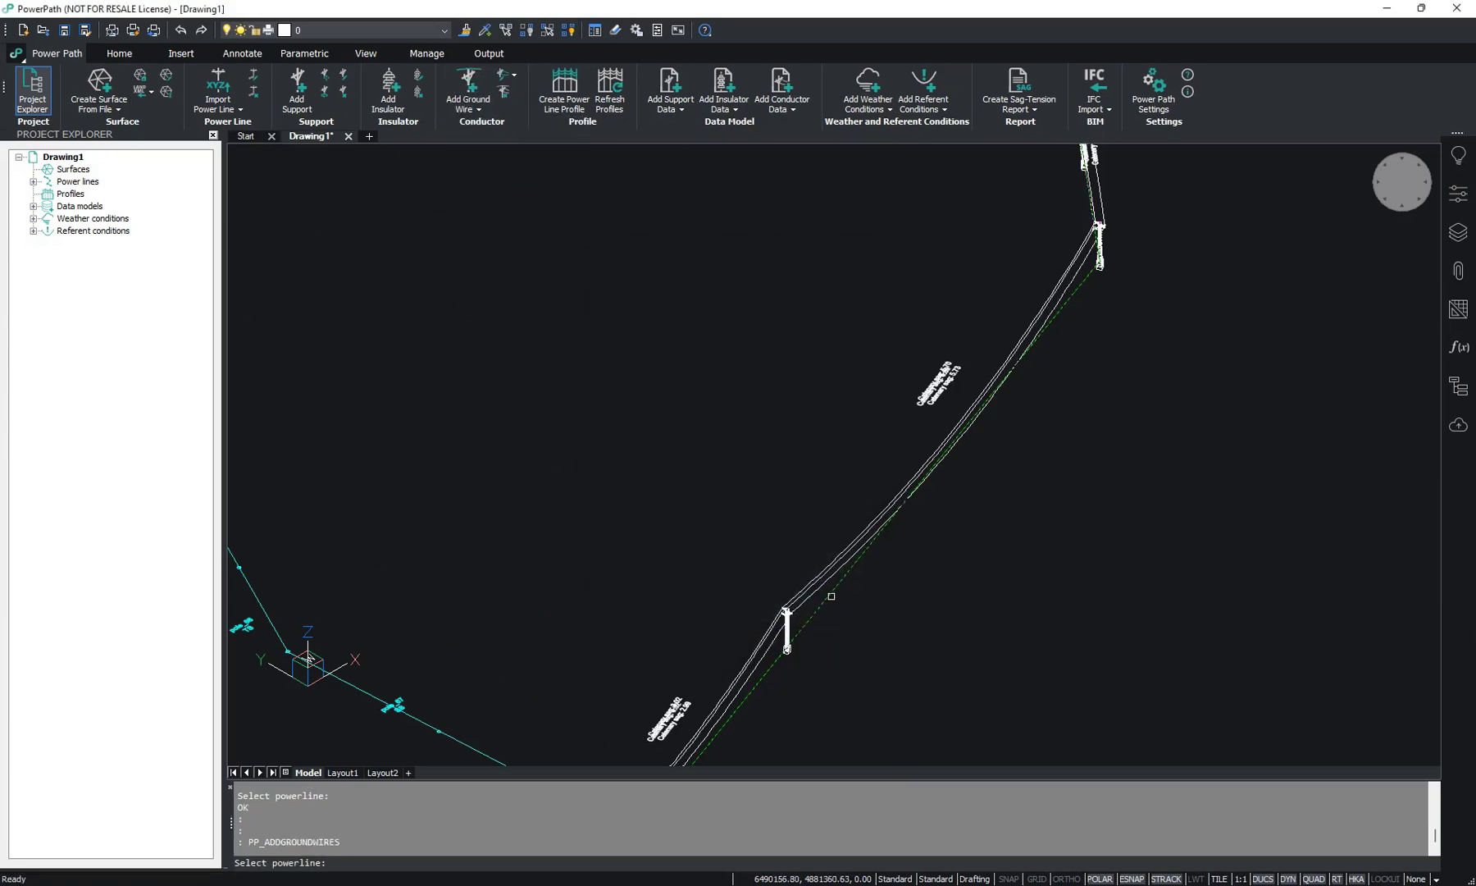
{"action": "left_click", "coordinate": [830, 596]}
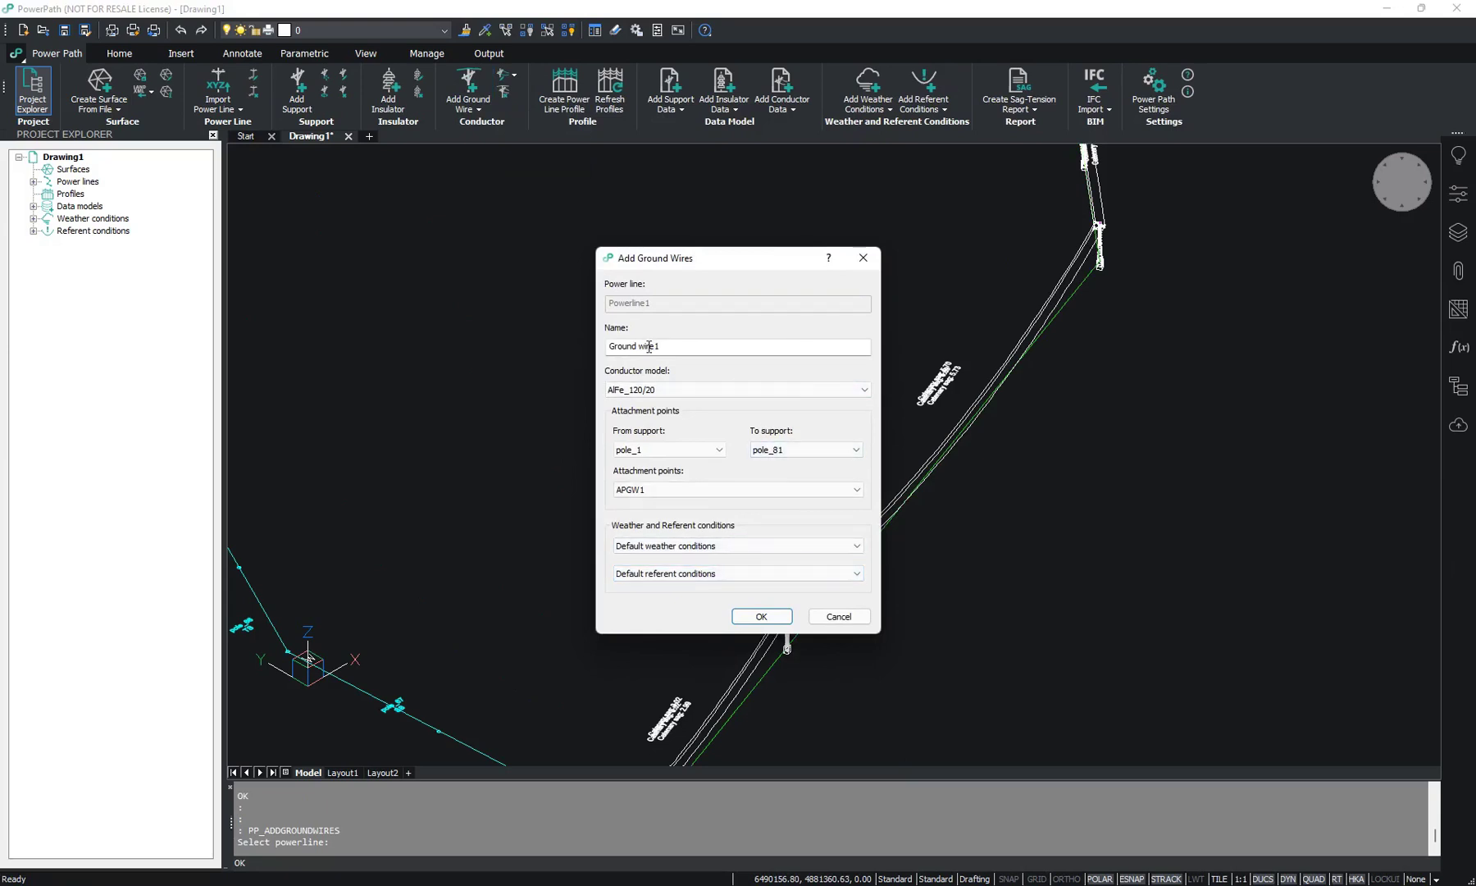
{"action": "left_click", "coordinate": [668, 390]}
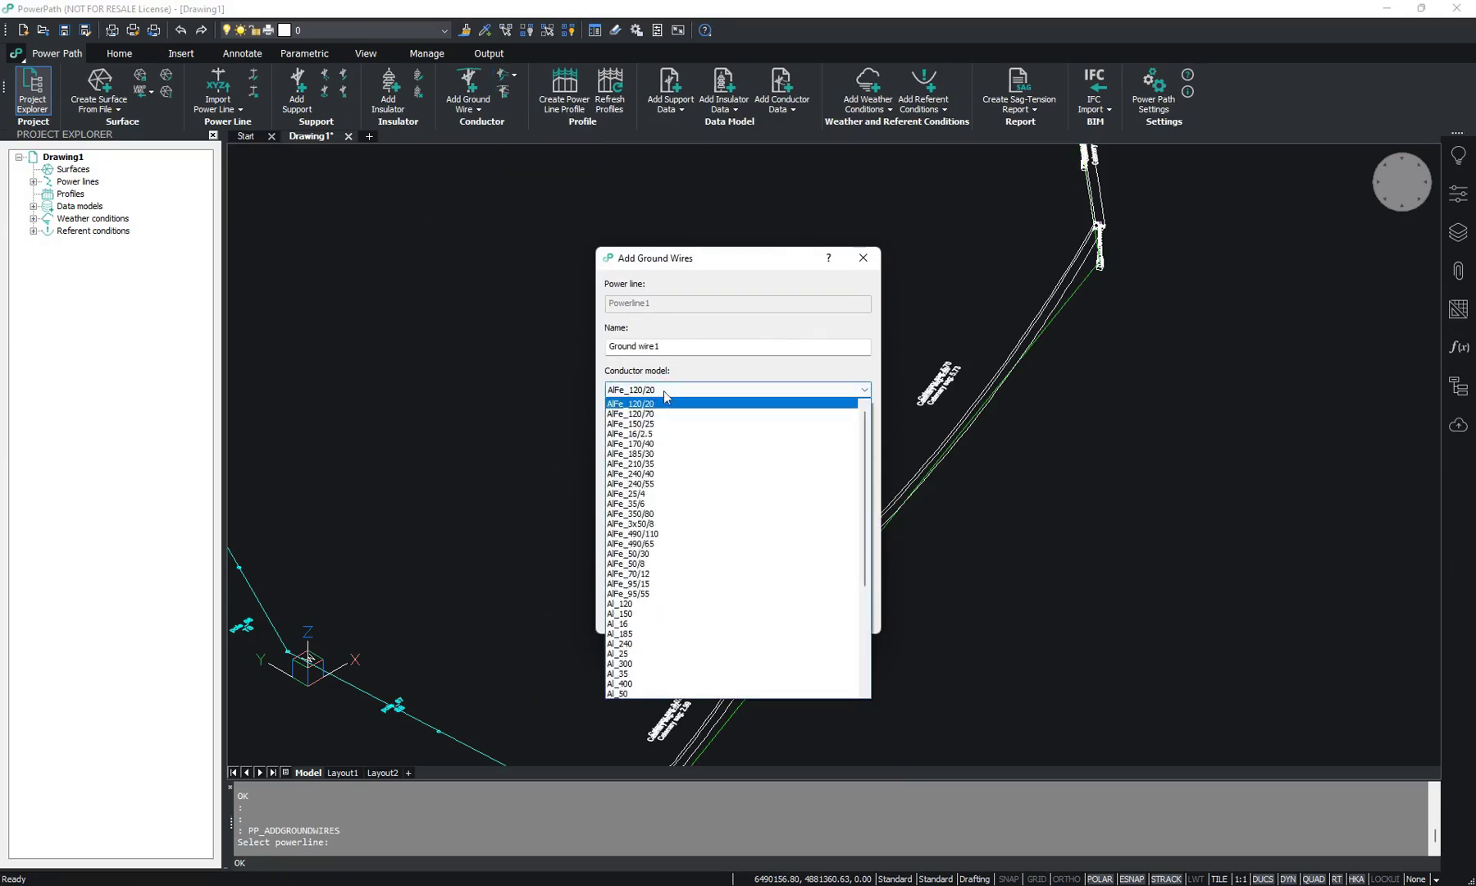
{"action": "left_click", "coordinate": [655, 427]}
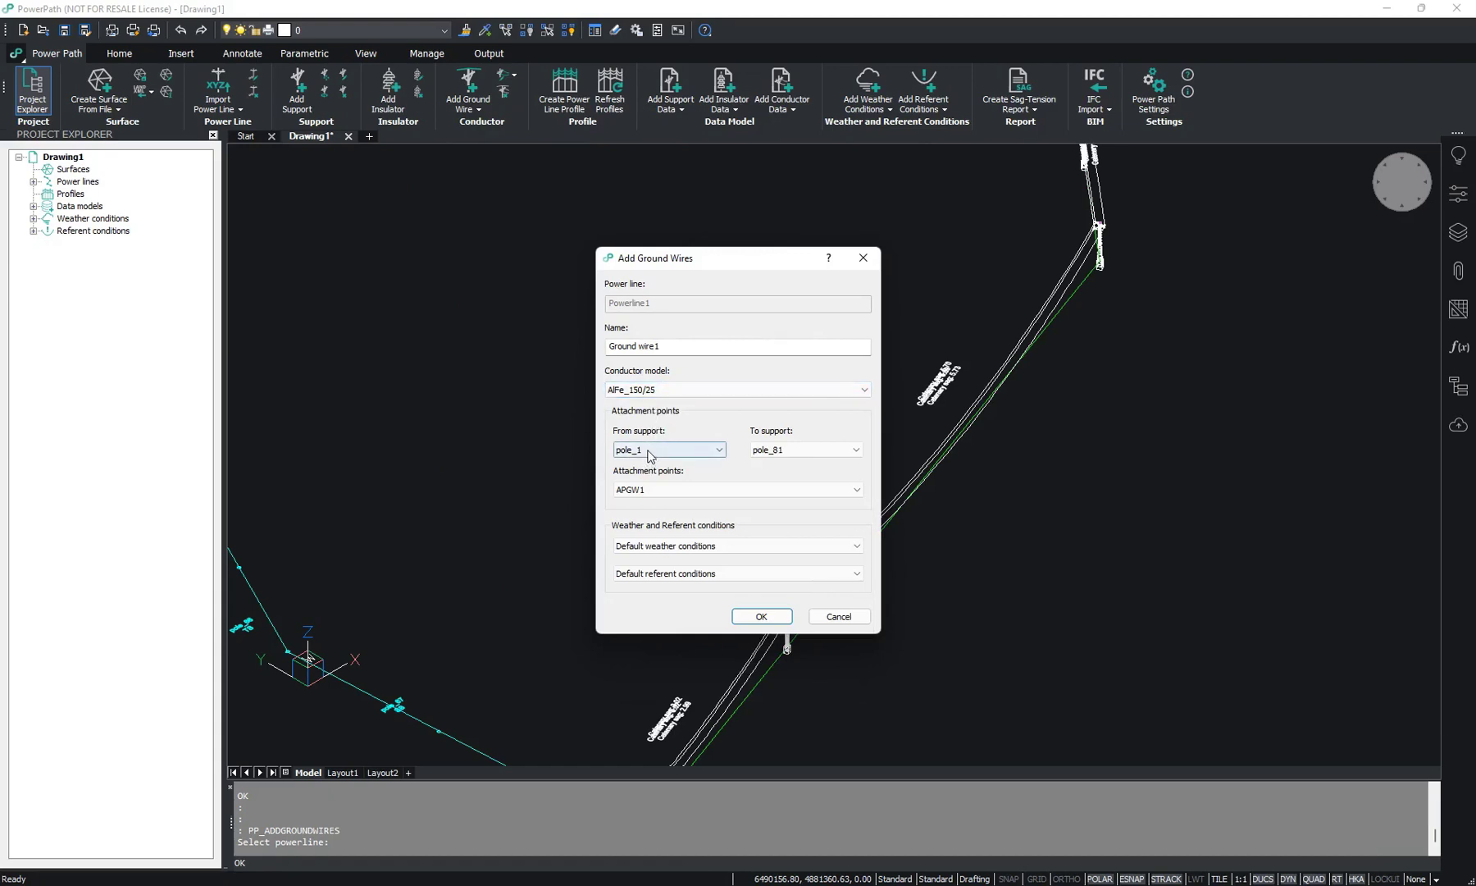
{"action": "left_click", "coordinate": [683, 452]}
{"action": "left_click", "coordinate": [687, 463]}
{"action": "left_click", "coordinate": [799, 451]}
{"action": "left_click", "coordinate": [801, 452]}
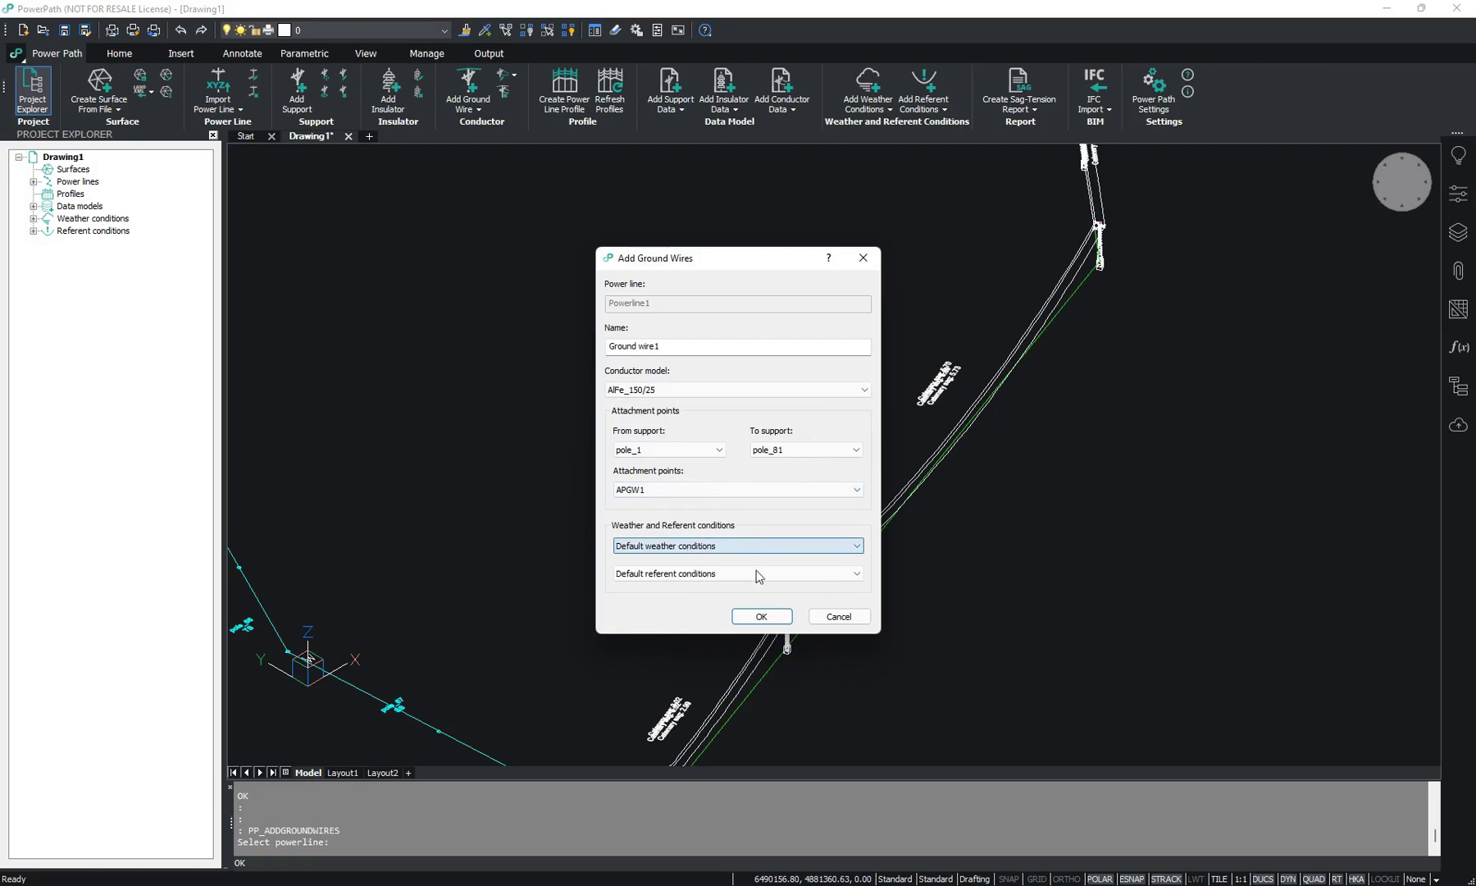
{"action": "left_click", "coordinate": [764, 616]}
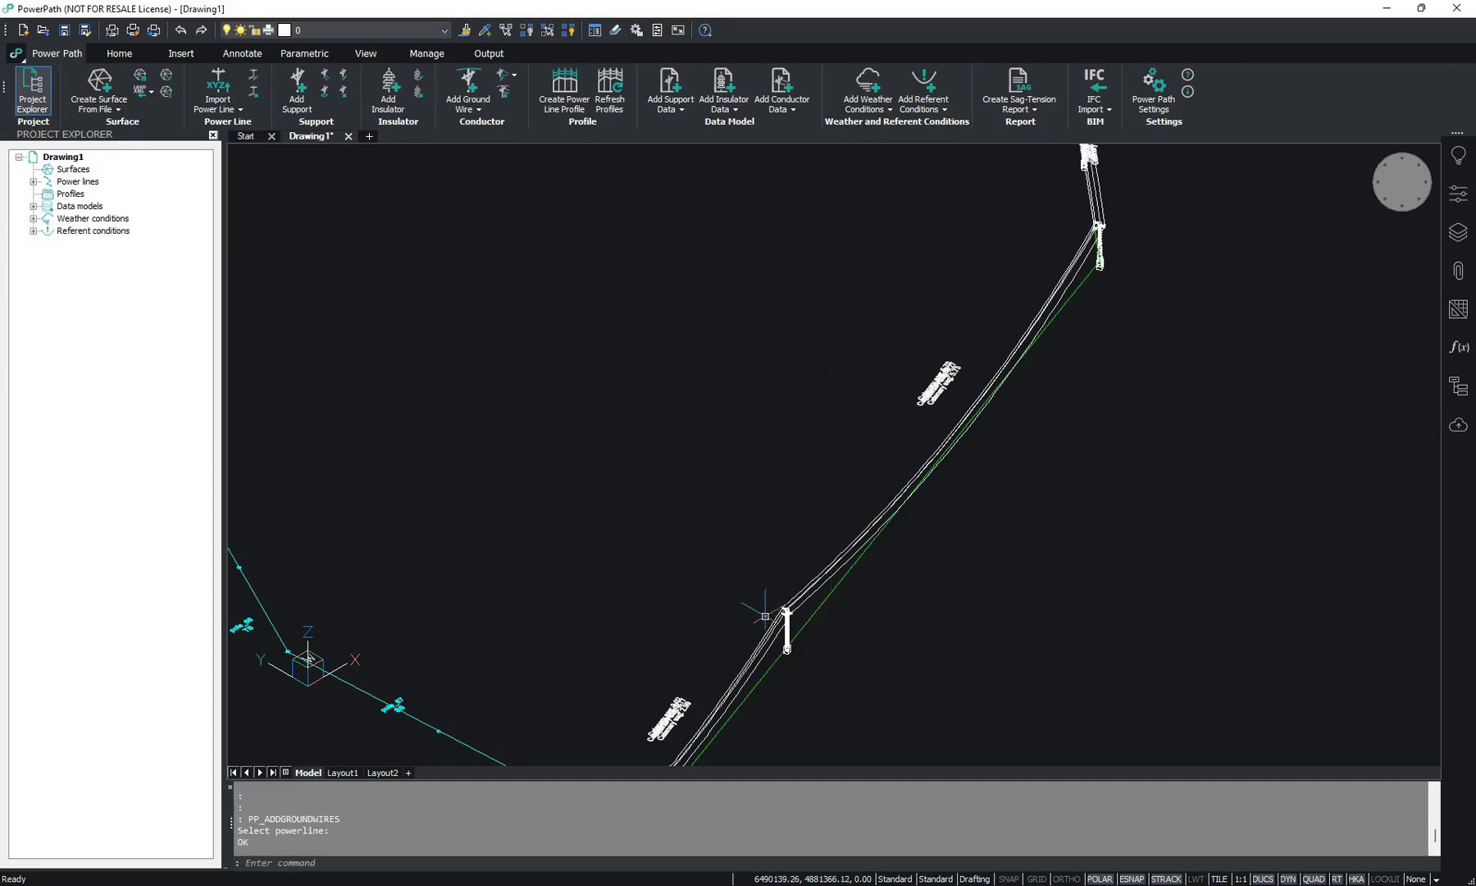
Zoom in and out over the strung conductors, then switch to a top-down plan view.
{"action": "scroll", "coordinate": [765, 615], "scroll_direction": "down", "scroll_amount": 4}
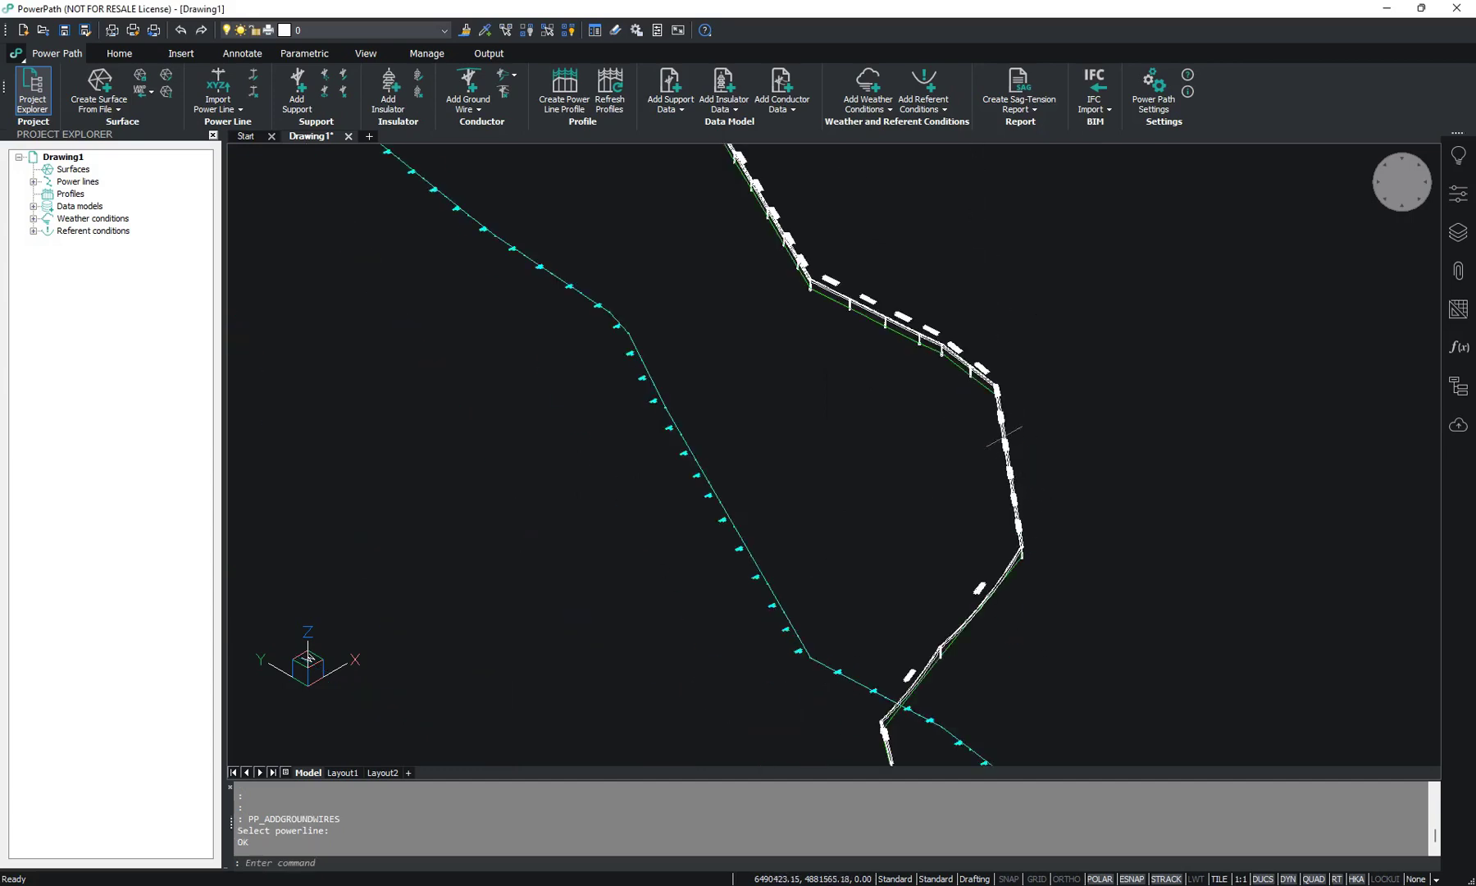
{"action": "scroll", "coordinate": [1002, 437], "scroll_direction": "down", "scroll_amount": 2}
{"action": "scroll", "coordinate": [920, 316], "scroll_direction": "up", "scroll_amount": 4}
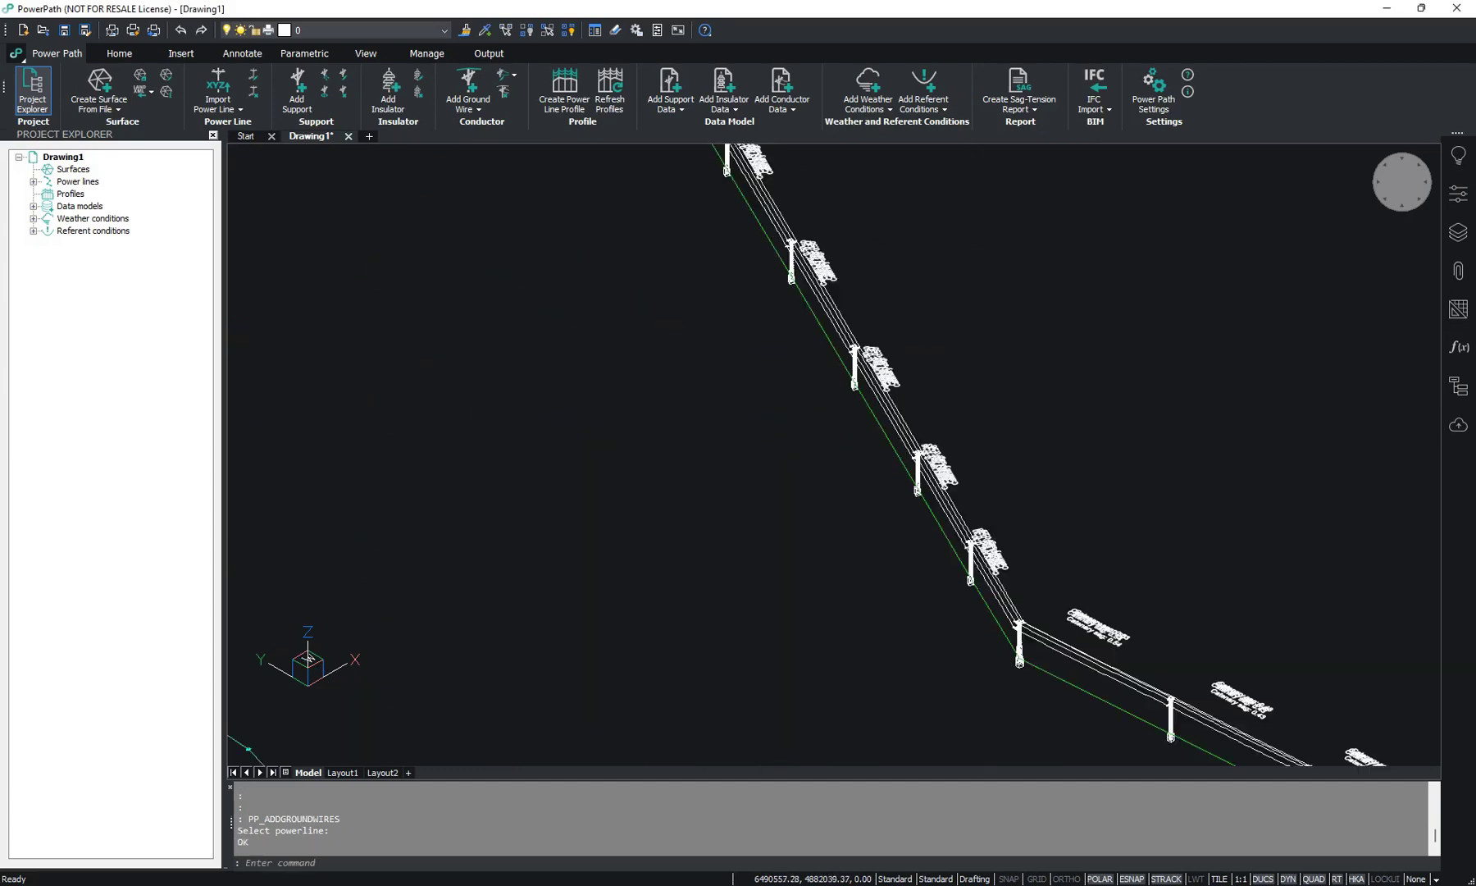
{"action": "scroll", "coordinate": [1084, 408], "scroll_direction": "down", "scroll_amount": 5}
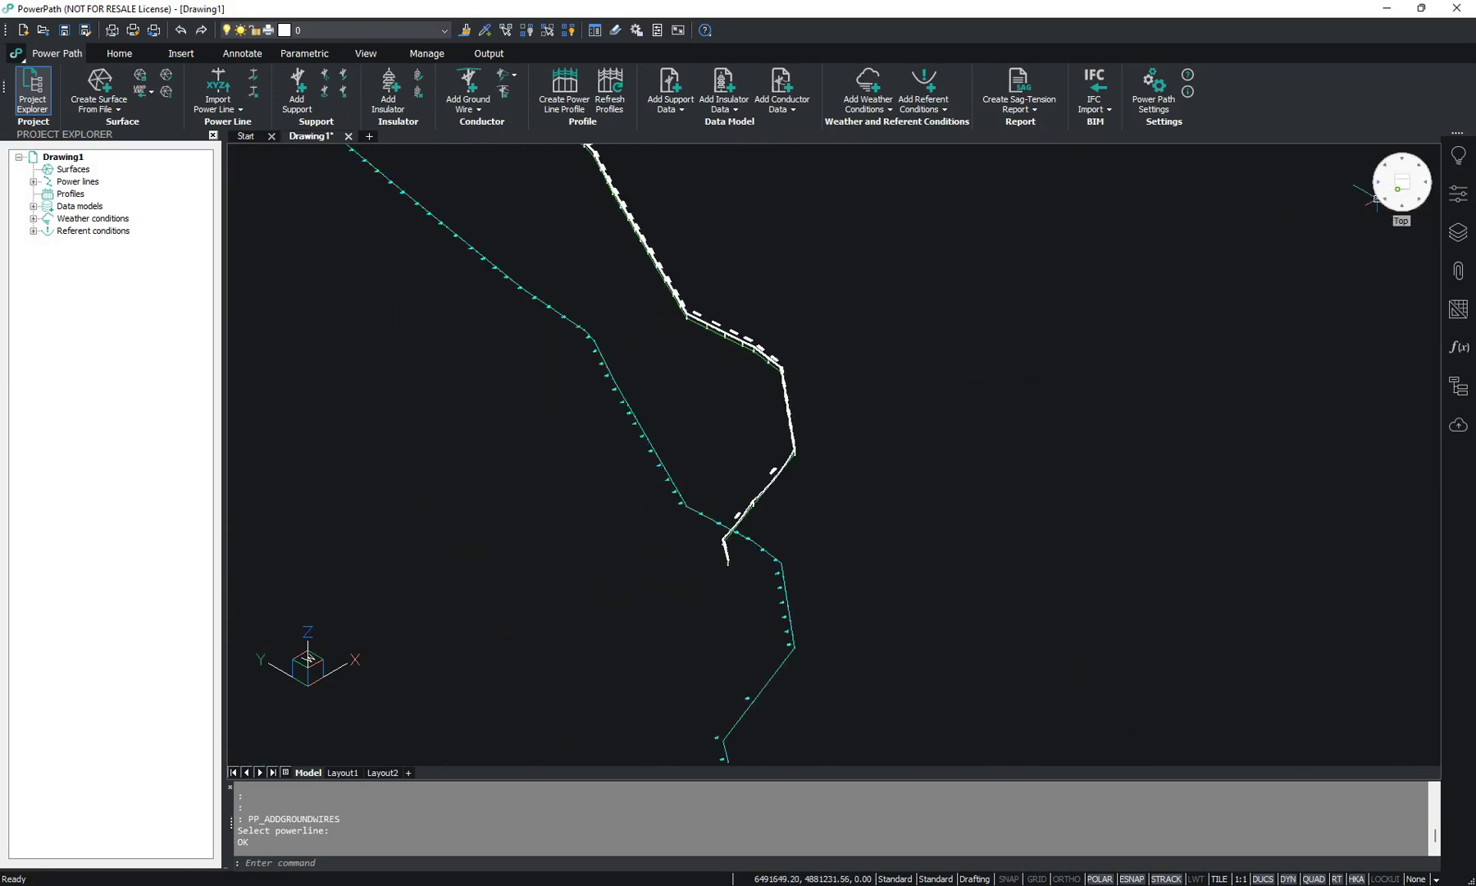
{"action": "left_click", "coordinate": [1403, 187]}
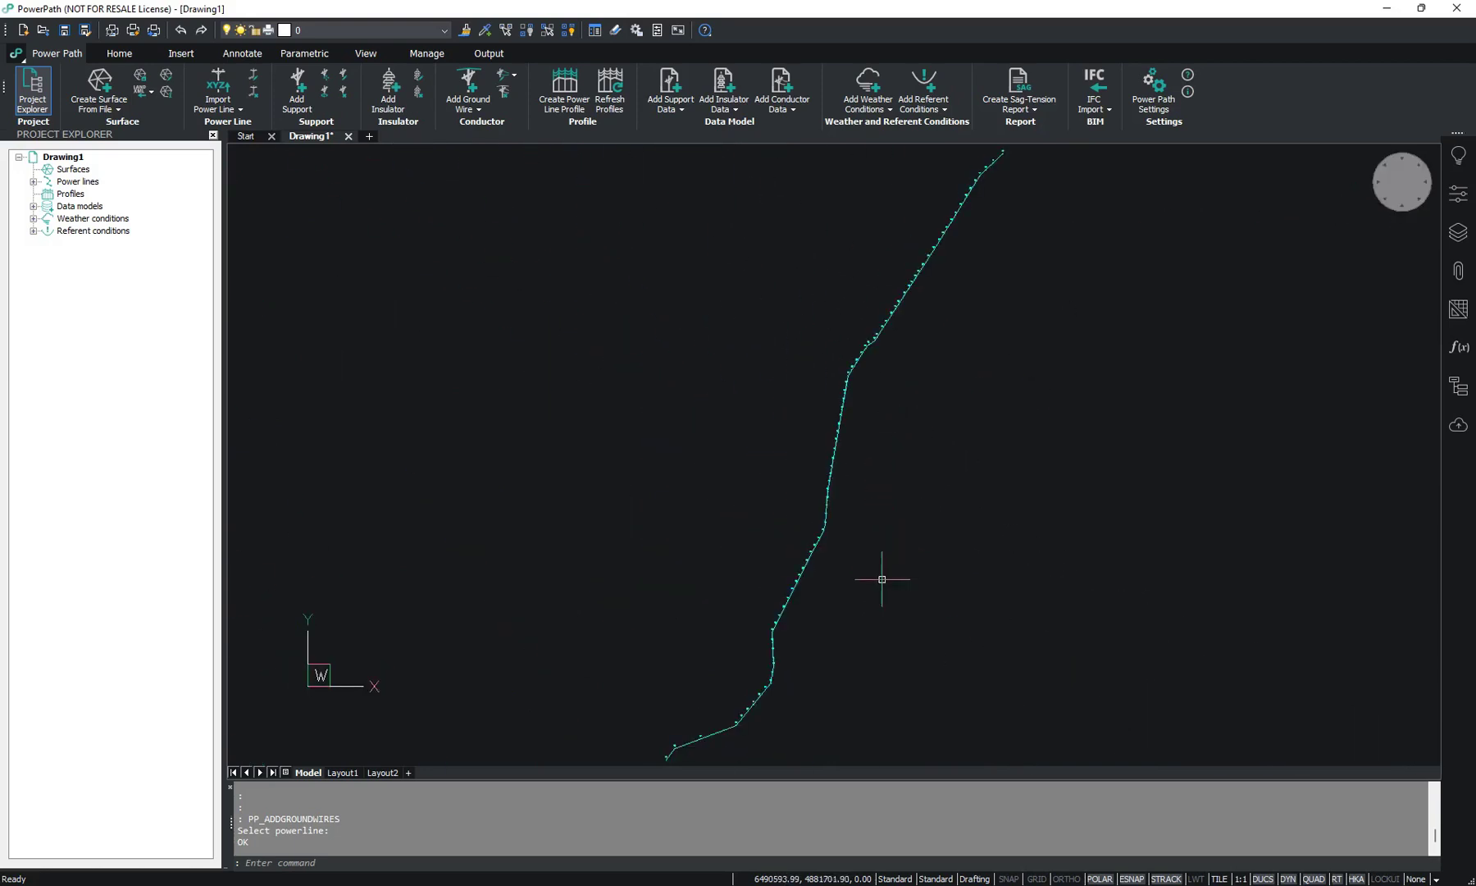